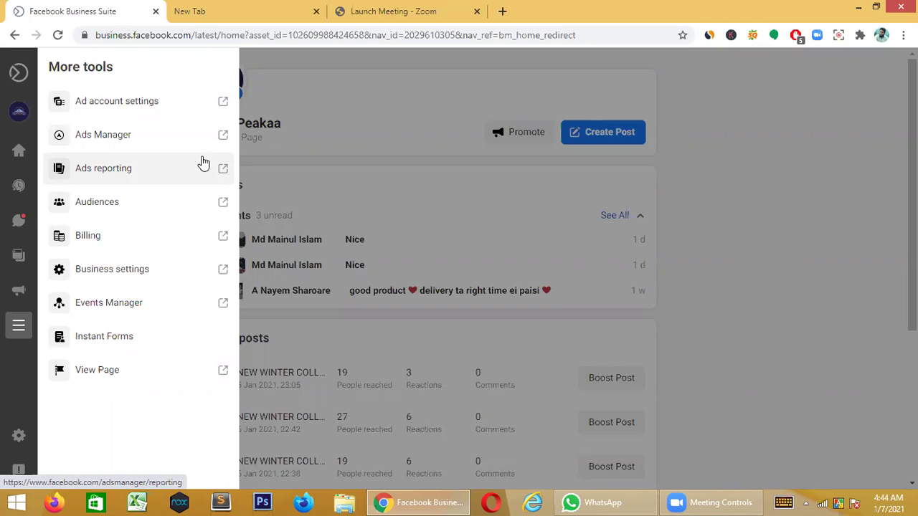
# - Open Business settings from the More tools list in a new browser tab
pyautogui.moveTo(18, 224)
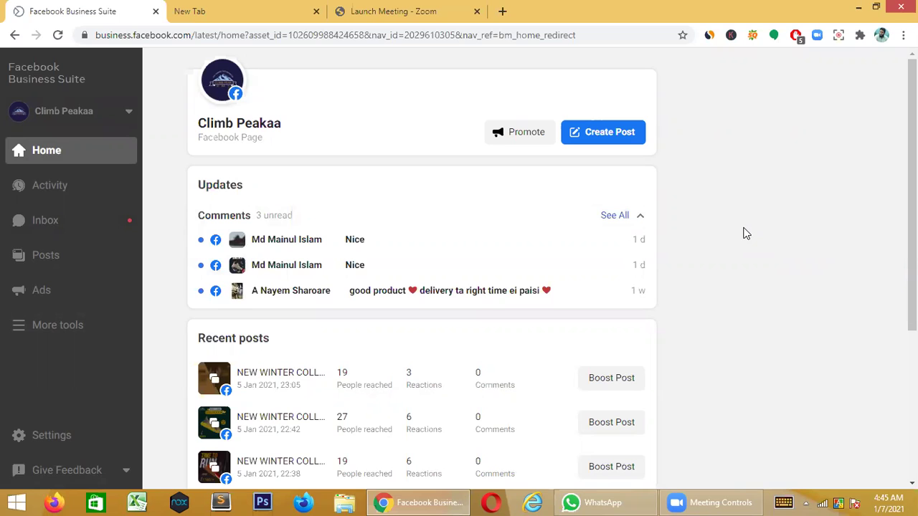
pyautogui.click(41, 324)
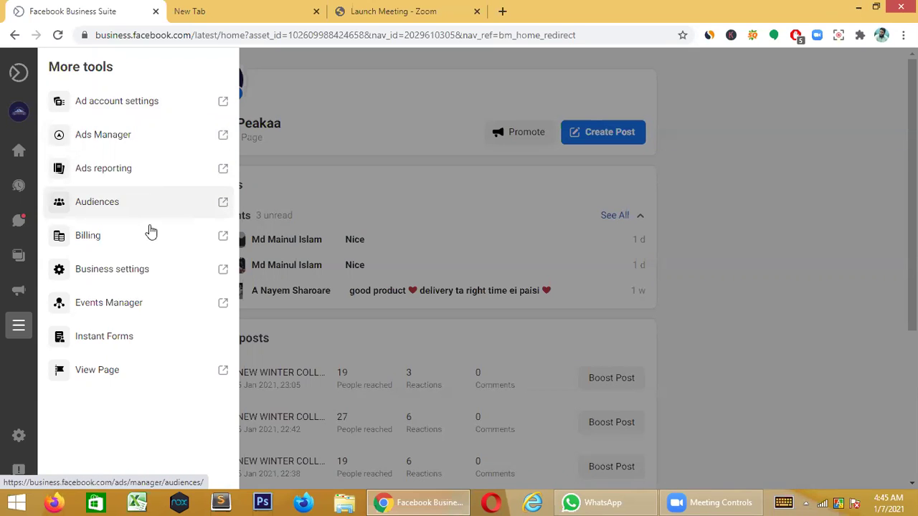
pyautogui.click(149, 276)
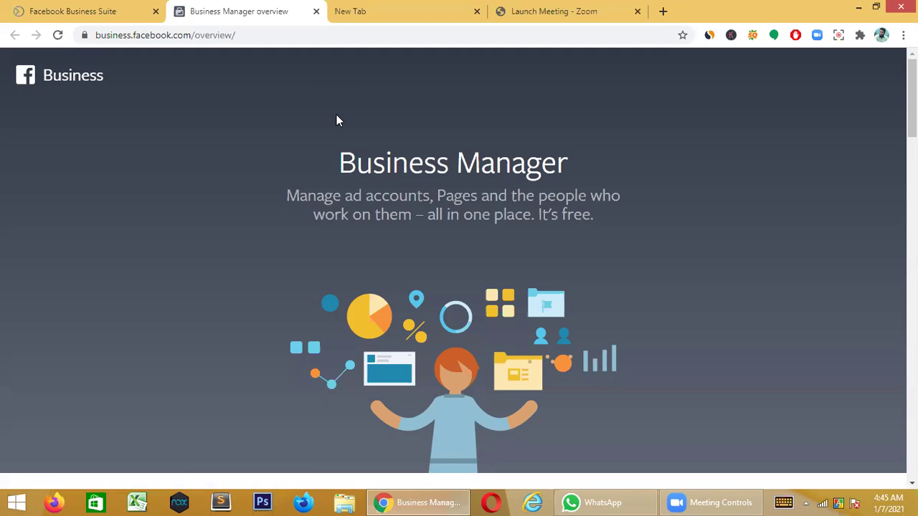
# - Switch between the Business Suite and Business Manager tabs, scrolling the overview page
pyautogui.click(76, 7)
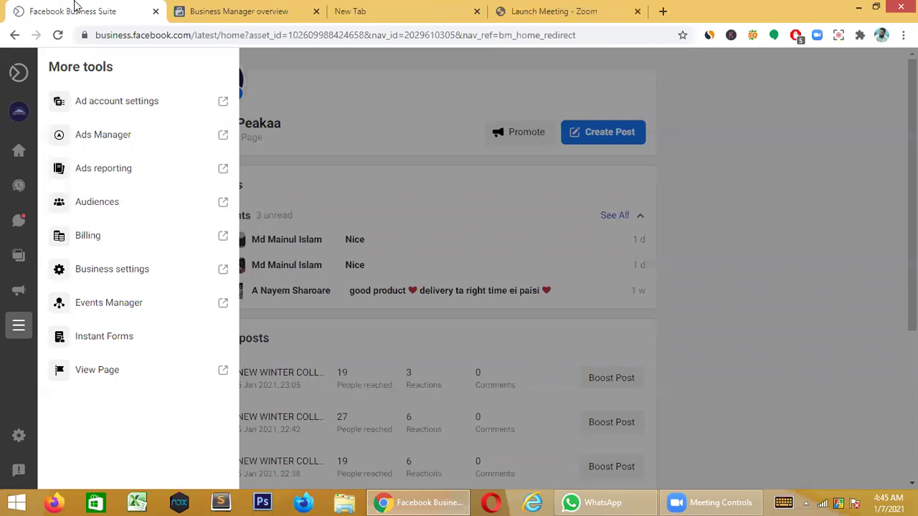
pyautogui.click(273, 8)
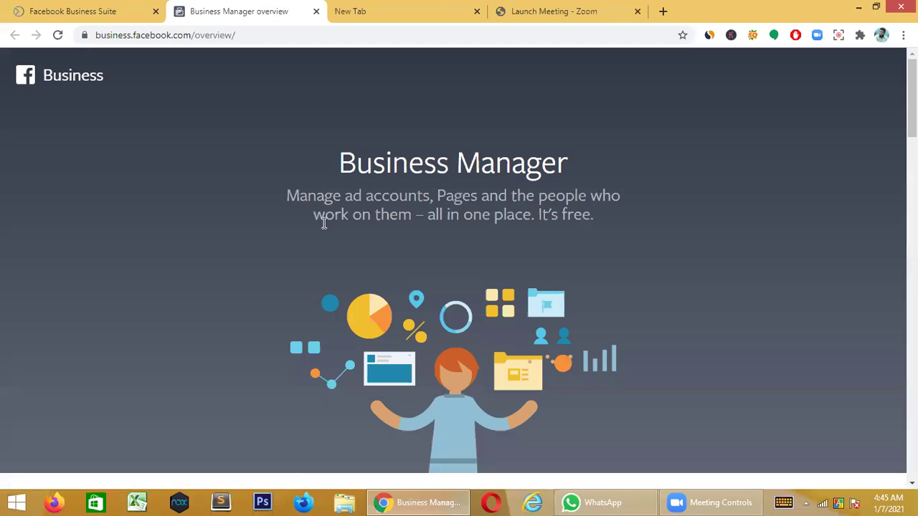
pyautogui.scroll(-6, 421, 212)
pyautogui.scroll(-10, 421, 214)
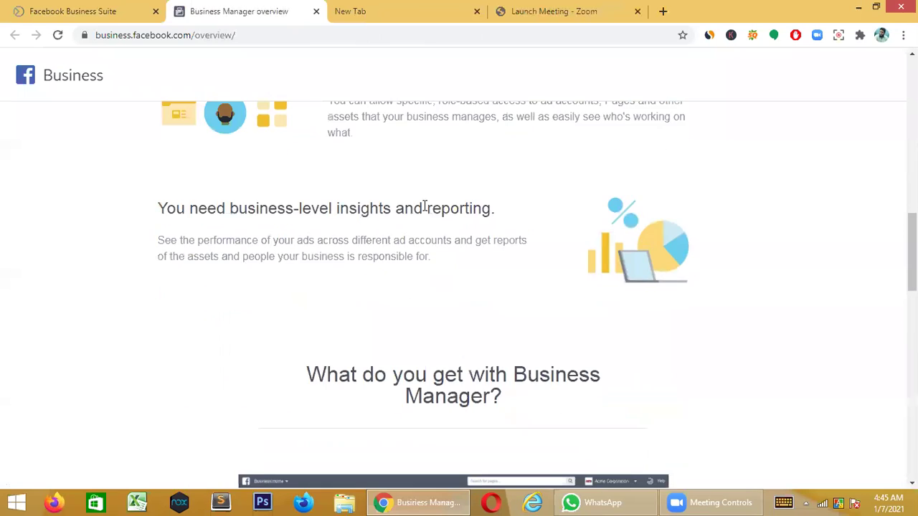
pyautogui.scroll(5, 424, 207)
pyautogui.scroll(10, 424, 206)
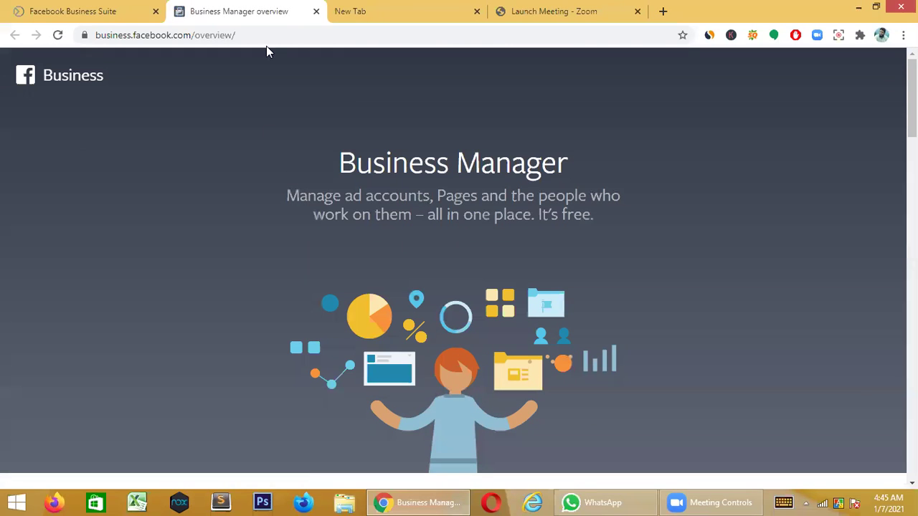
pyautogui.click(43, 12)
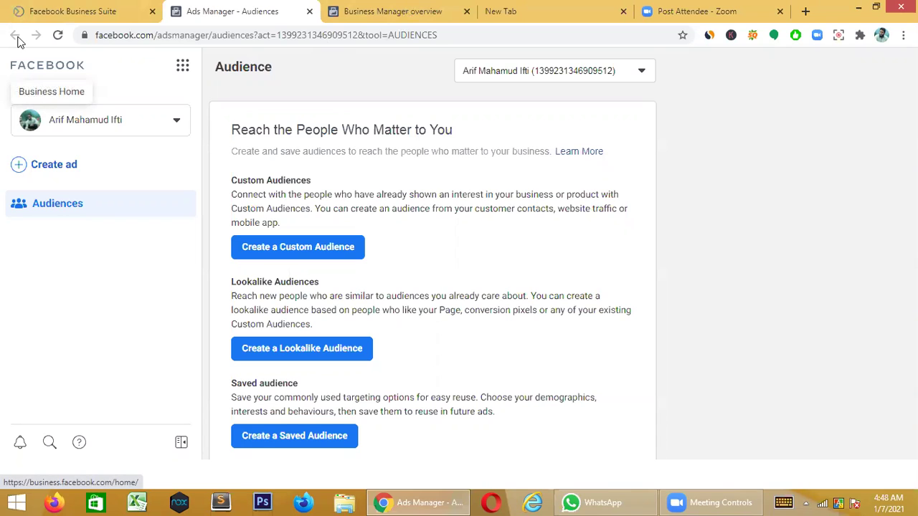
# - Open the account list, then the business tools grid showing Commerce Manager
pyautogui.click(72, 129)
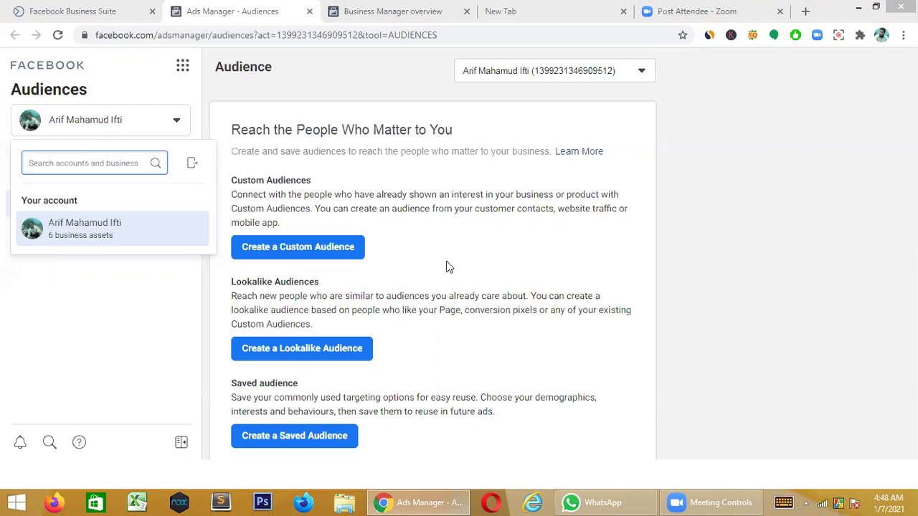
pyautogui.click(181, 70)
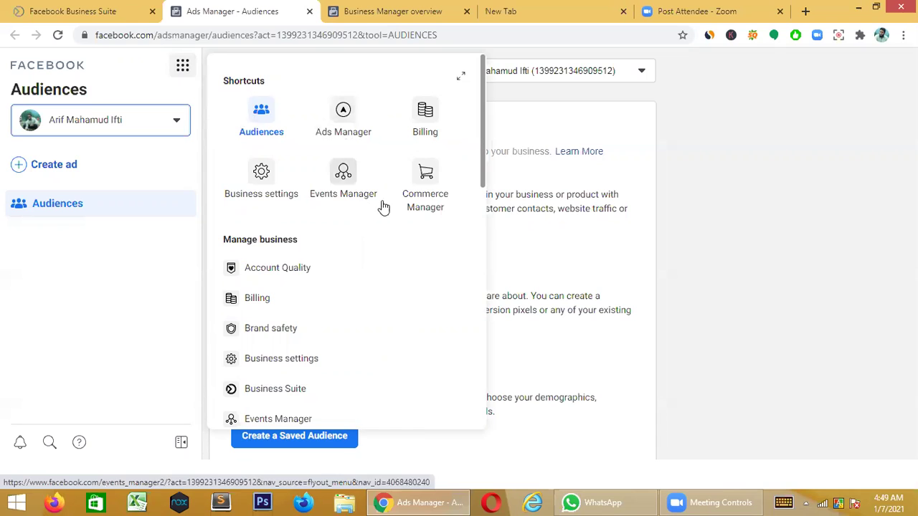
# - Go to Commerce Manager, start selling setup, and choose Create a Shop
pyautogui.click(435, 186)
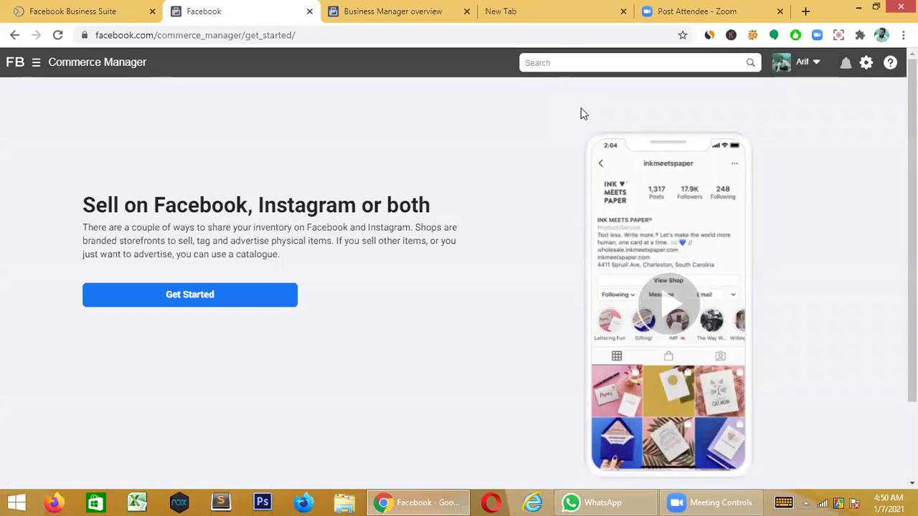
pyautogui.click(201, 296)
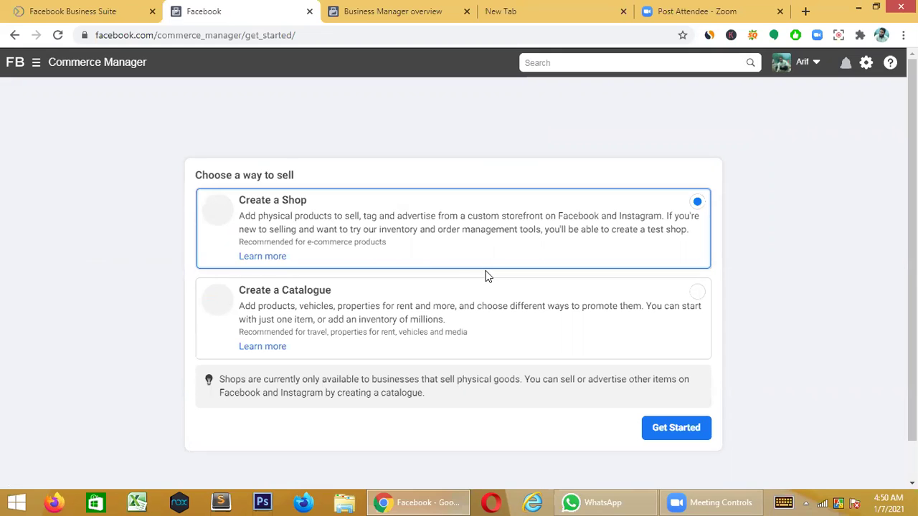
pyautogui.click(688, 438)
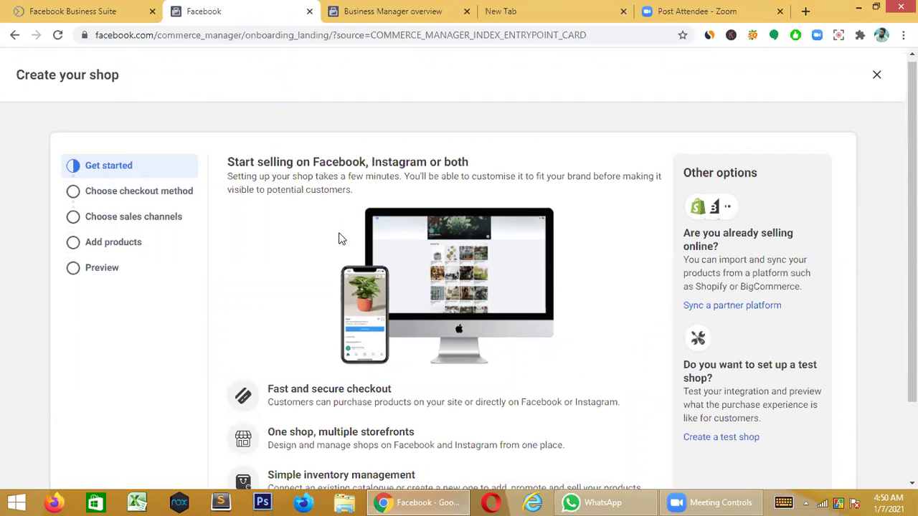
# - Keep 'Checkout on another website' and select the Climb Peakaa page as sales channel
pyautogui.scroll(-2, 341, 239)
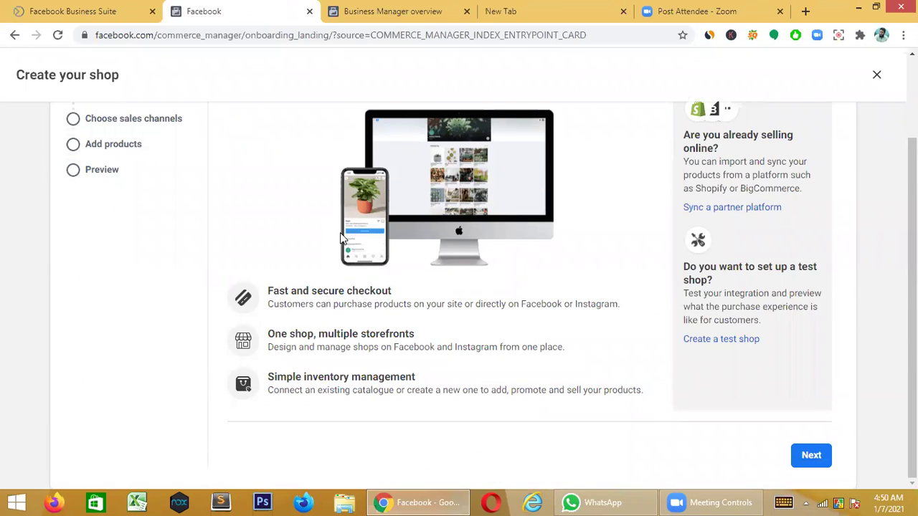
pyautogui.click(810, 455)
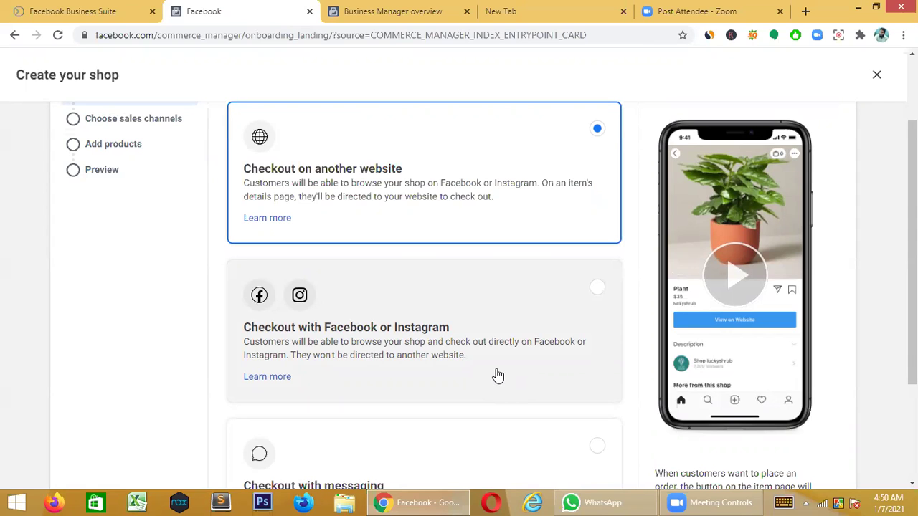
pyautogui.scroll(-3, 497, 376)
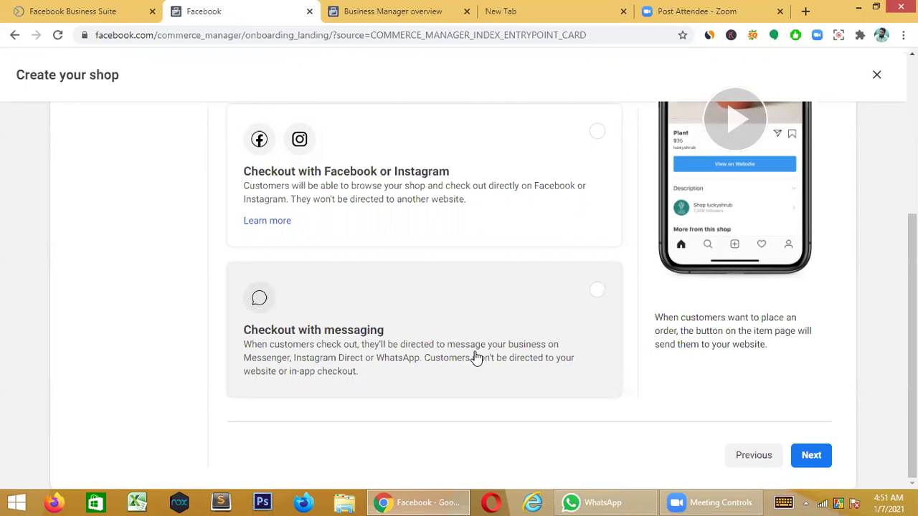
pyautogui.scroll(1, 477, 358)
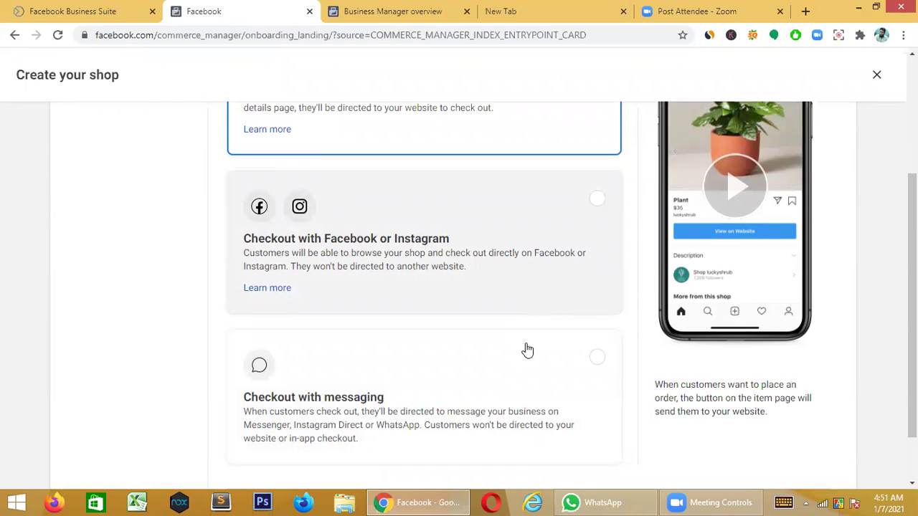
pyautogui.scroll(-1, 508, 386)
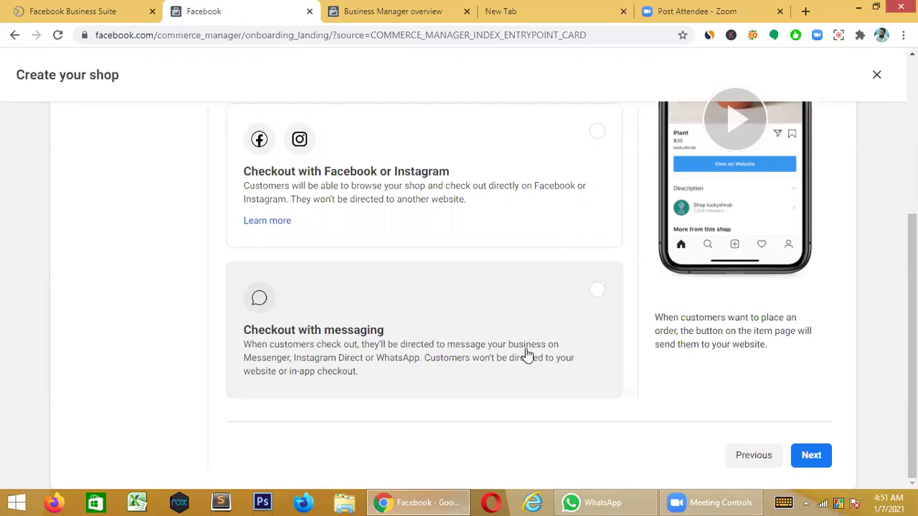
pyautogui.scroll(3, 525, 354)
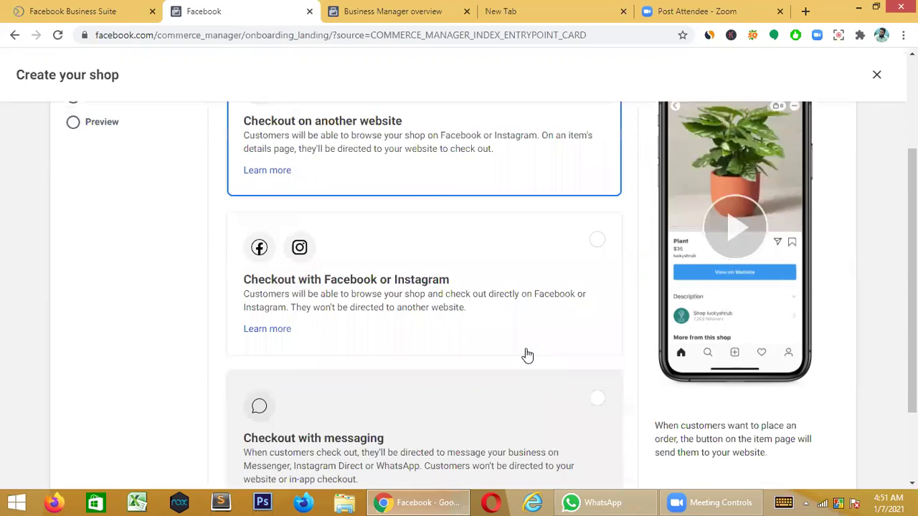
pyautogui.scroll(-3, 512, 362)
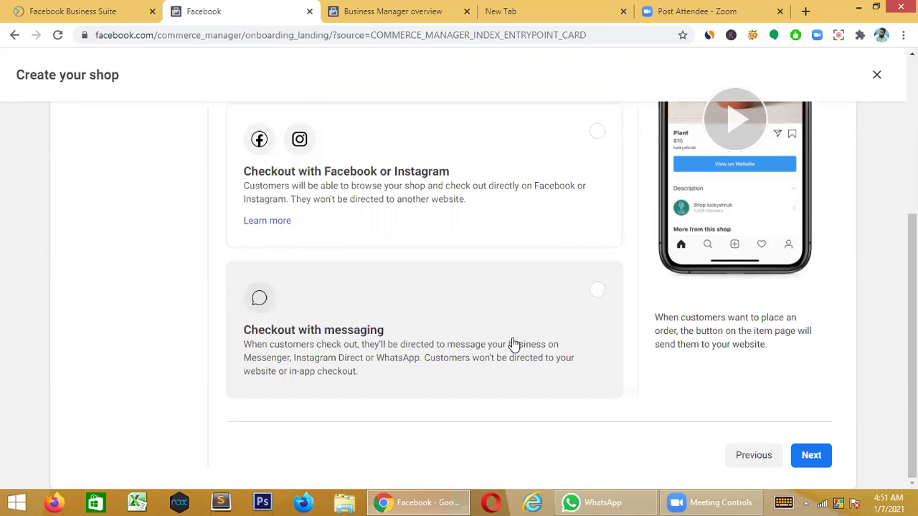
pyautogui.scroll(2, 516, 344)
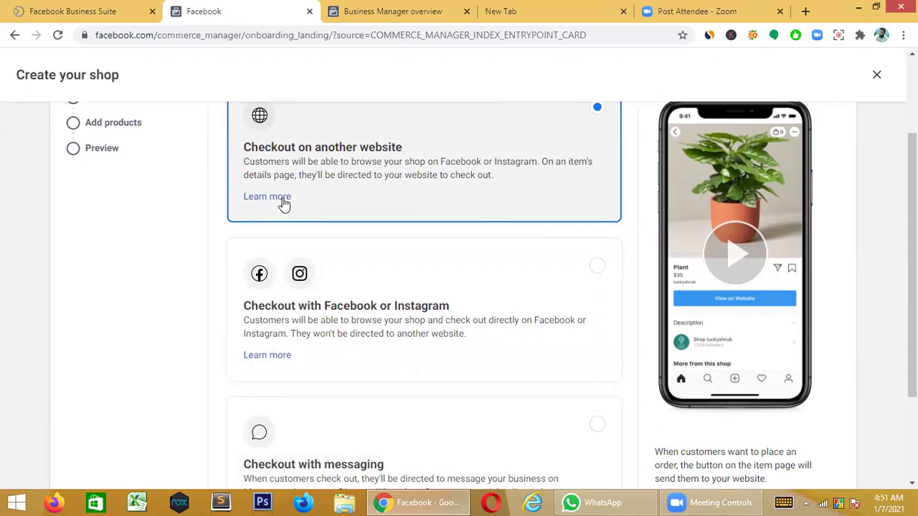
pyautogui.scroll(-1, 466, 175)
pyautogui.scroll(-1, 468, 175)
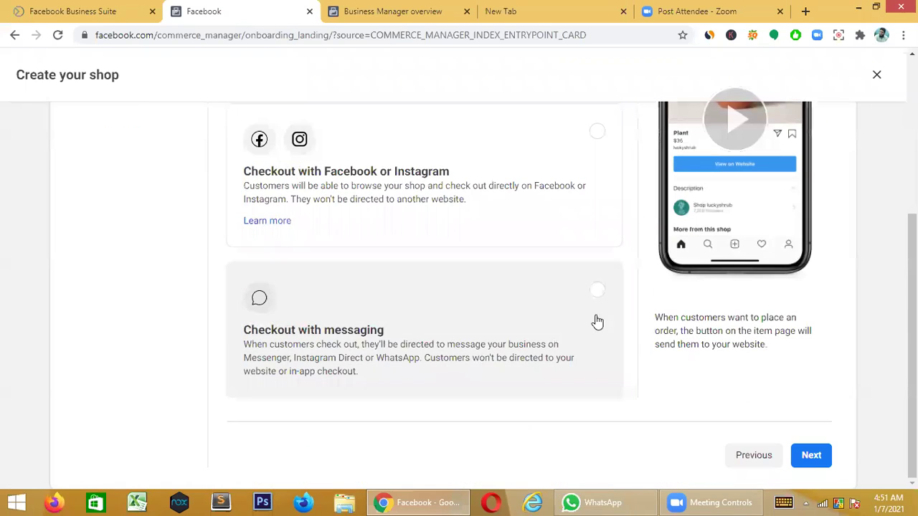
pyautogui.click(810, 456)
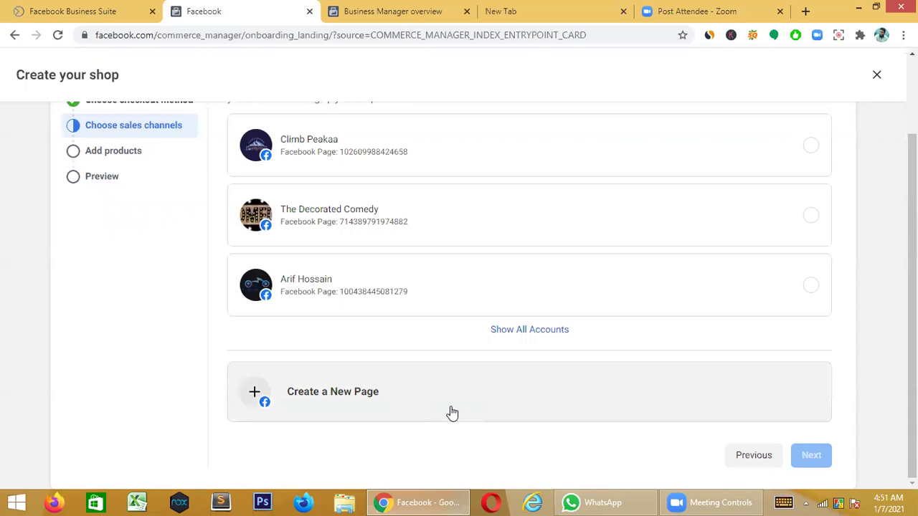
pyautogui.click(454, 151)
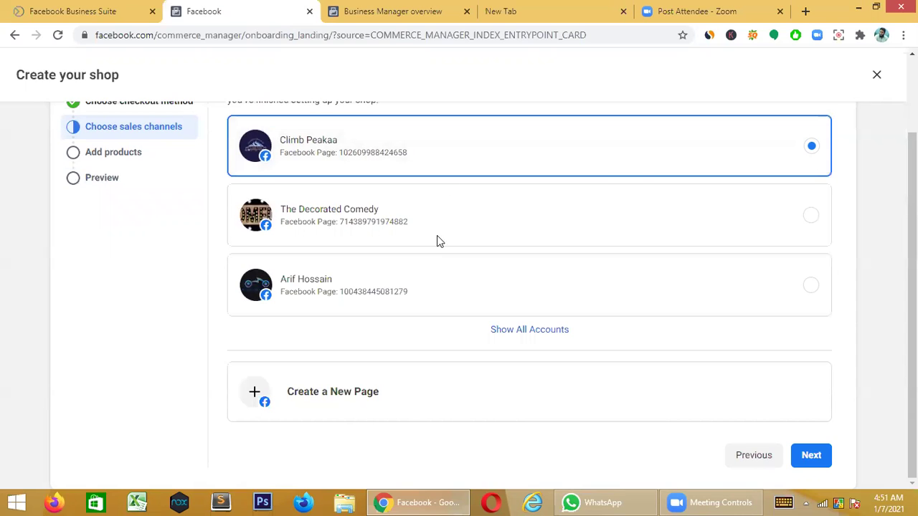
# - Advance to Connect business account and choose 'Create a New Business Account'
pyautogui.click(814, 459)
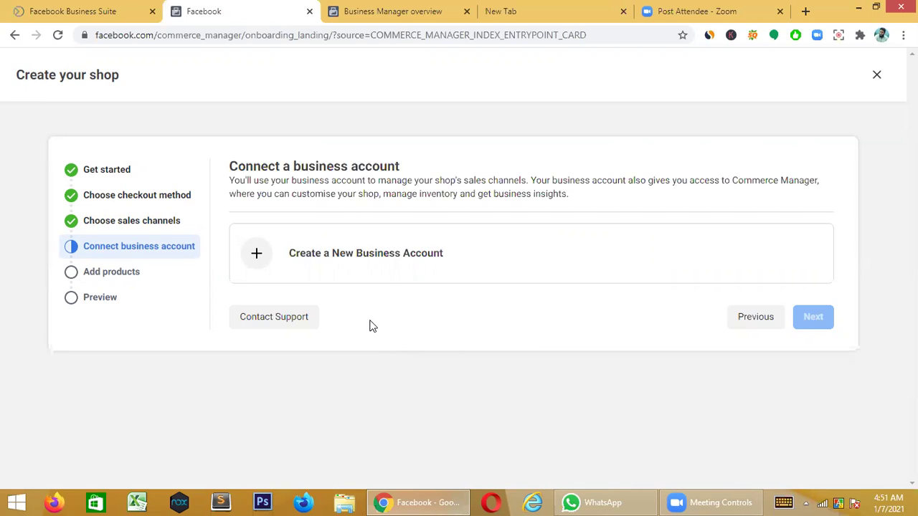
pyautogui.click(266, 250)
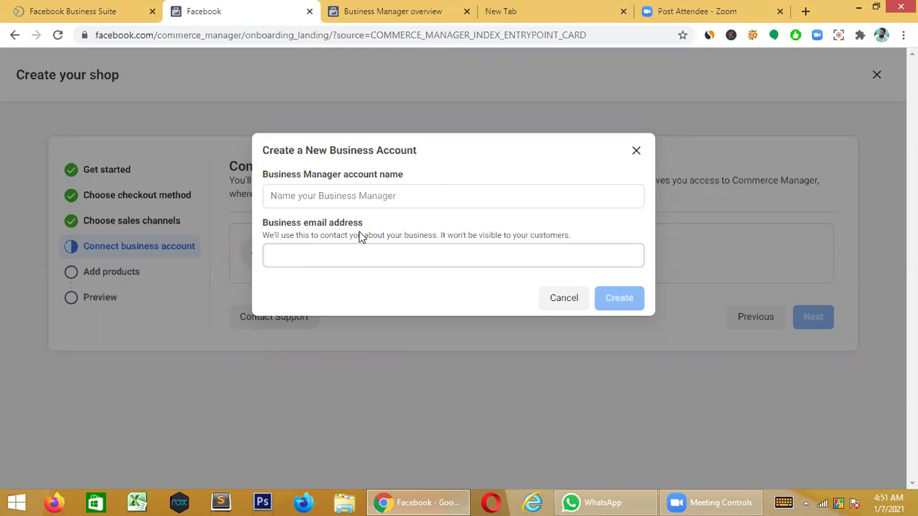
# - Enter 'Climb Peakaa' as the business account name, correcting its capitalisation
pyautogui.click(437, 195)
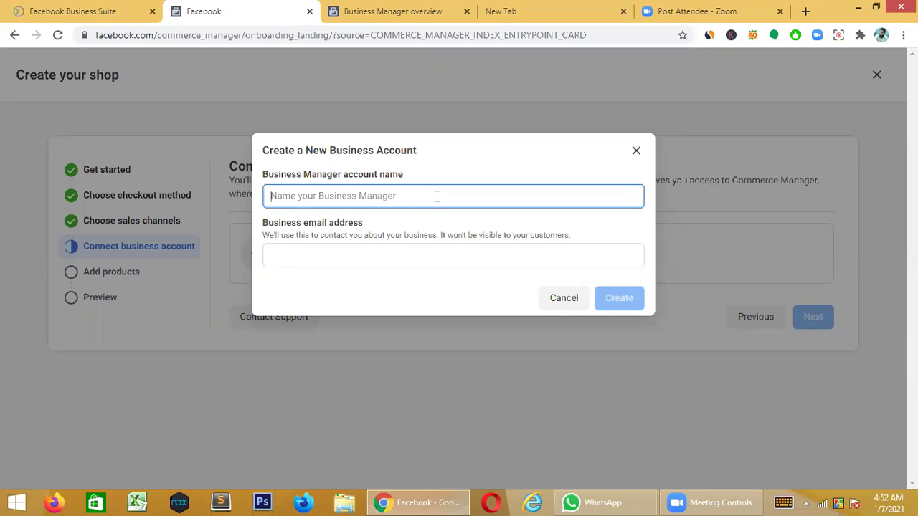
pyautogui.write('Cli')
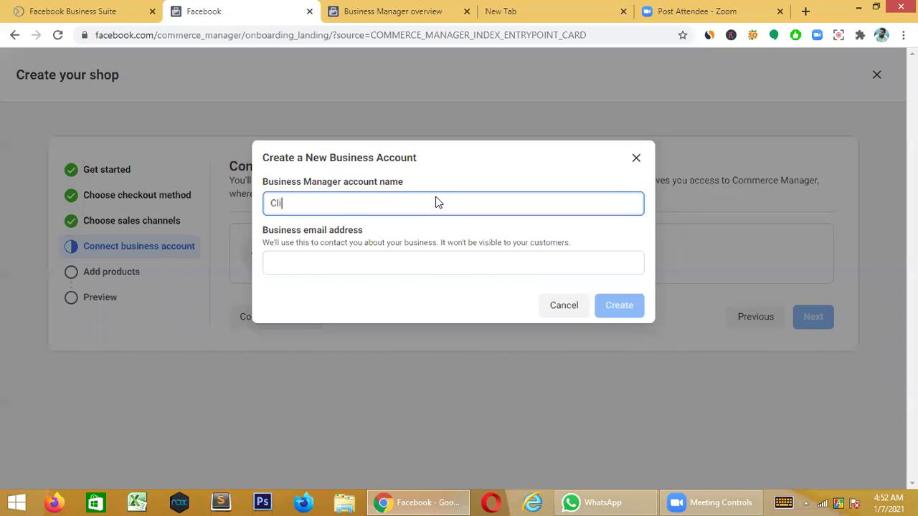
pyautogui.write('mb peakaa')
pyautogui.press('Left')
pyautogui.press('Left')
pyautogui.press('Left')
pyautogui.press('Left')
pyautogui.press('Left')
pyautogui.press('BackSpace')
pyautogui.write('P')
pyautogui.press('Left')
pyautogui.press('Left')
pyautogui.press('Left')
pyautogui.press('Left')
pyautogui.press('Left')
pyautogui.press('Left')
pyautogui.press('BackSpace')
pyautogui.press('Delete')
pyautogui.write('L')
pyautogui.press('End')
pyautogui.write('C')
pyautogui.press('BackSpace')
pyautogui.press('Left')
pyautogui.press('Left')
pyautogui.press('Left')
pyautogui.press('Left')
pyautogui.write('C')
pyautogui.press('BackSpace')
pyautogui.write('l')
pyautogui.press('Right')
pyautogui.press('Right')
pyautogui.press('Right')
pyautogui.press('Right')
pyautogui.press('Right')
pyautogui.press('Right')
pyautogui.press('Right')
pyautogui.press('Right')
# - Fill in the business email address and create the account
pyautogui.click(340, 269)
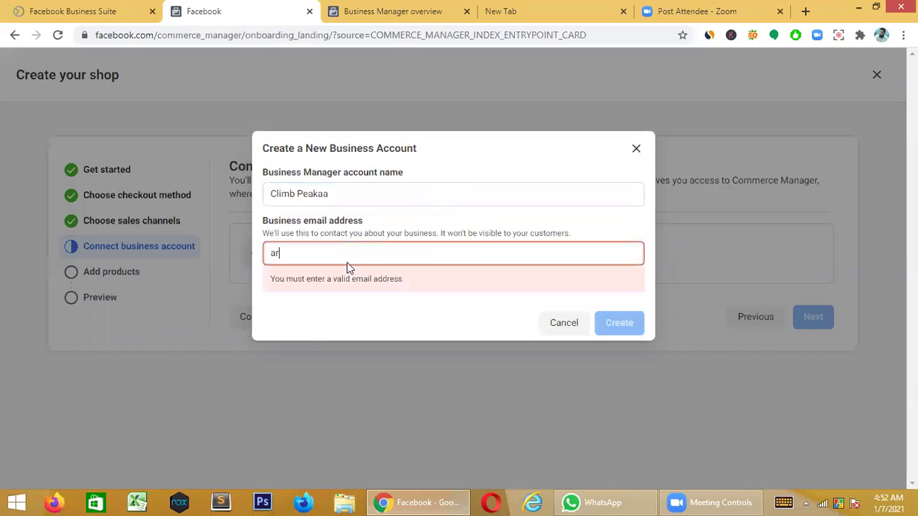
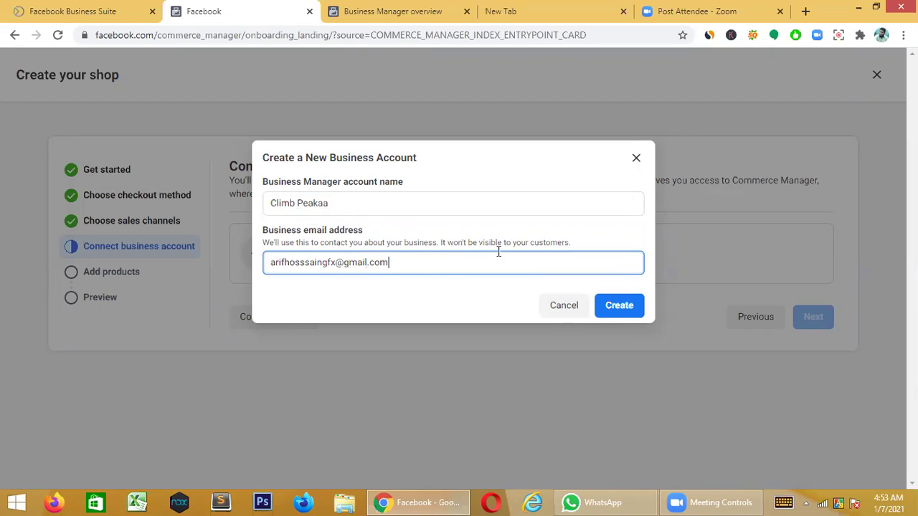
pyautogui.click(625, 308)
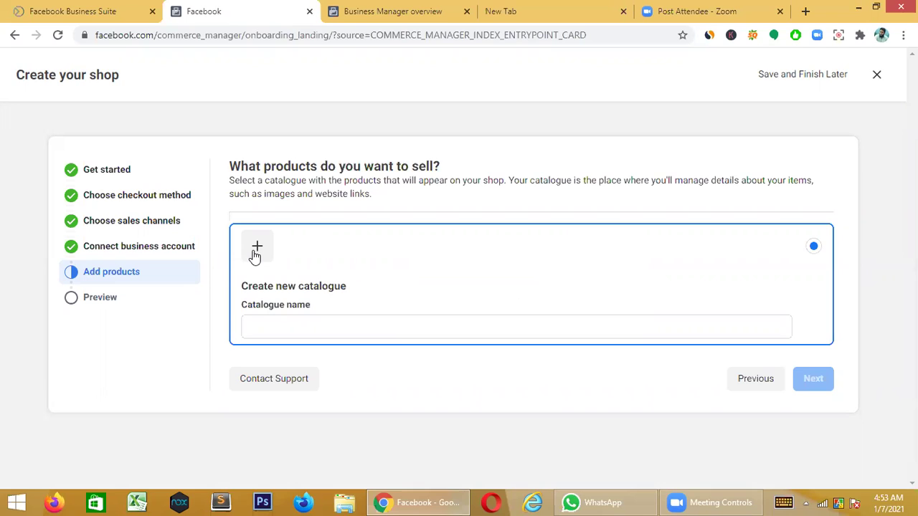
# - Type 'Climb Peakaa Catalogue' as the catalogue name, fixing typos along the way
pyautogui.click(298, 325)
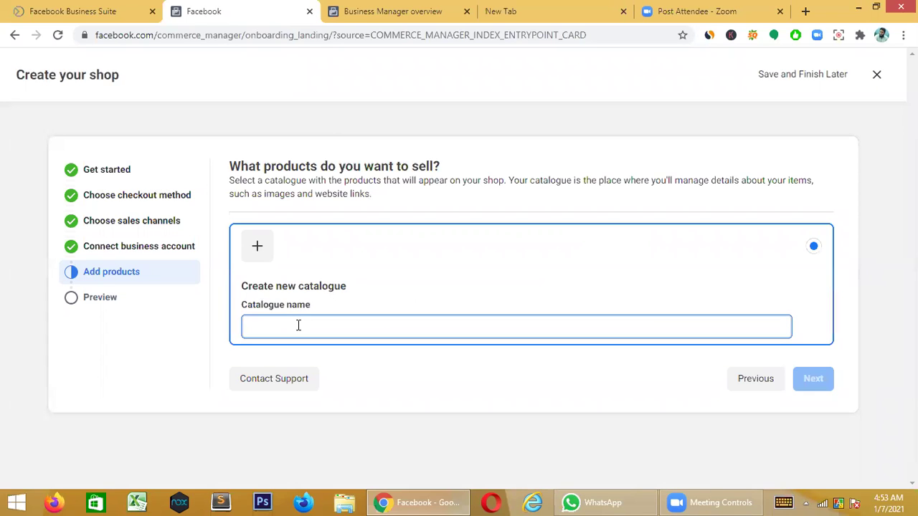
pyautogui.write('cll')
pyautogui.write('mb')
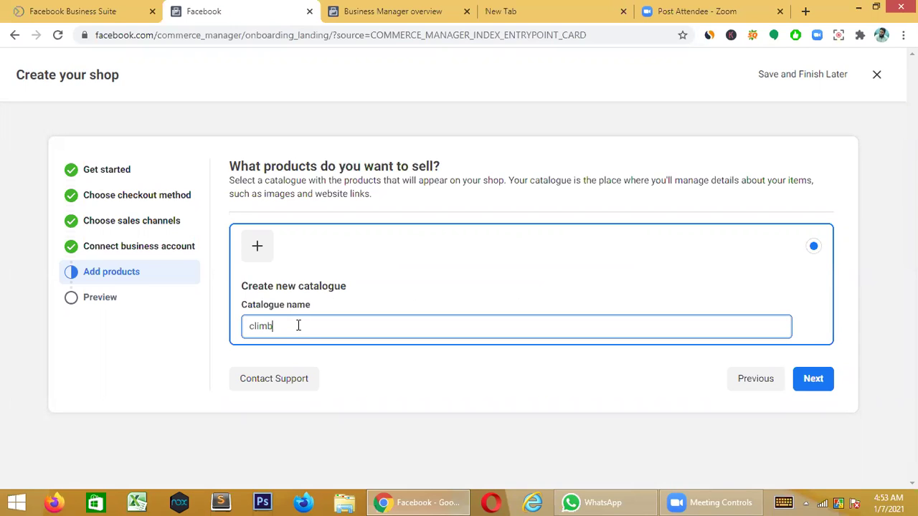
pyautogui.press('Left')
pyautogui.press('Left')
pyautogui.press('Left')
pyautogui.press('BackSpace')
pyautogui.write('C')
pyautogui.press('End')
pyautogui.write('g')
pyautogui.press('BackSpace')
pyautogui.write('Peaka ca')
pyautogui.press('BackSpace')
pyautogui.press('BackSpace')
pyautogui.press('BackSpace')
pyautogui.write('Catalogue')
# - Move to the Preview overview, agree to the Seller Agreement, and submit Finish Setup
pyautogui.click(817, 378)
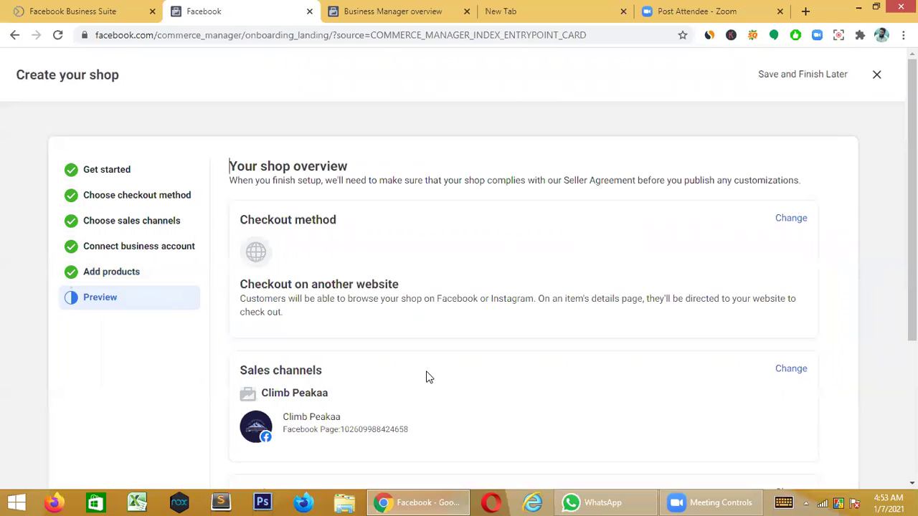
pyautogui.scroll(-2, 428, 376)
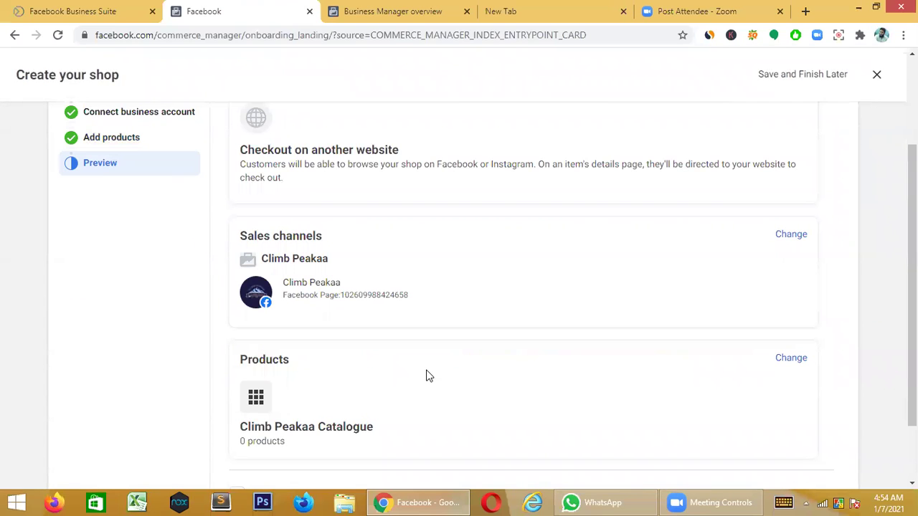
pyautogui.scroll(-1, 428, 375)
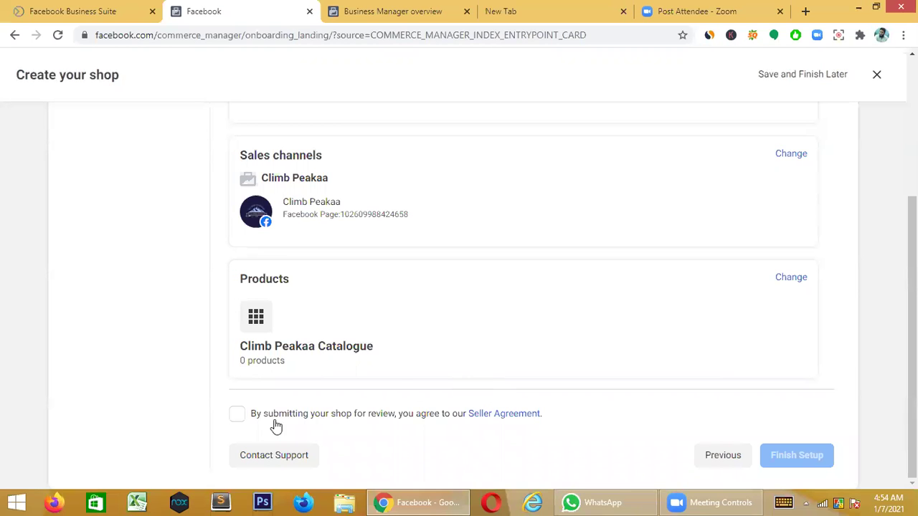
pyautogui.scroll(3, 413, 369)
pyautogui.scroll(-3, 414, 369)
pyautogui.click(236, 419)
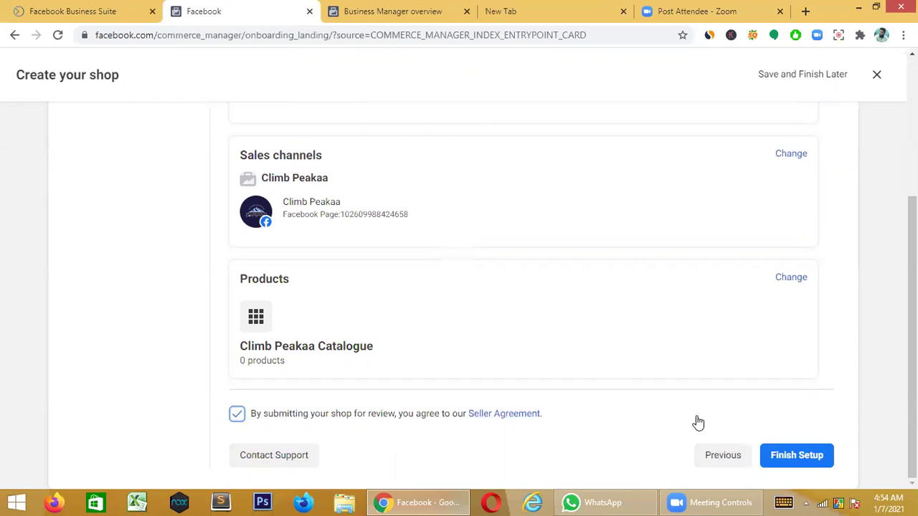
pyautogui.click(807, 466)
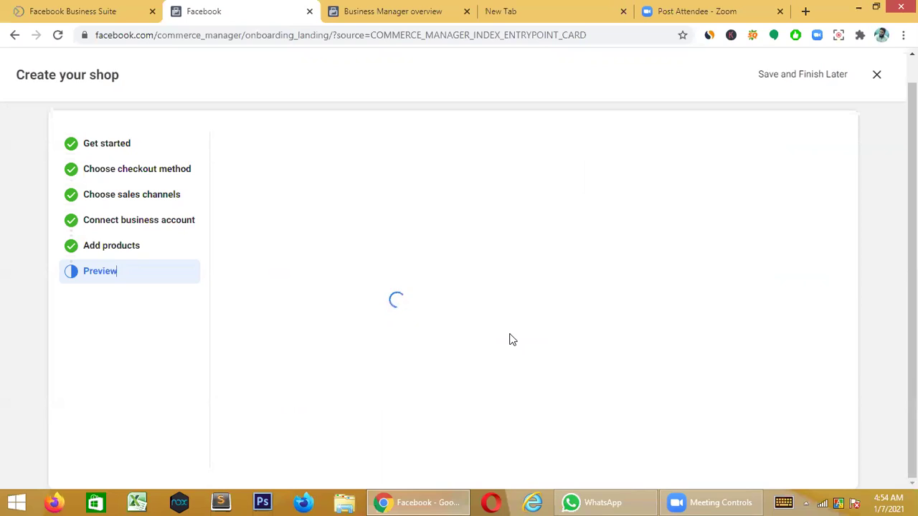
# - Reload the stalled setup page and choose Add Items in the 'Your shop is ready to fill' dialog
pyautogui.press('F5')
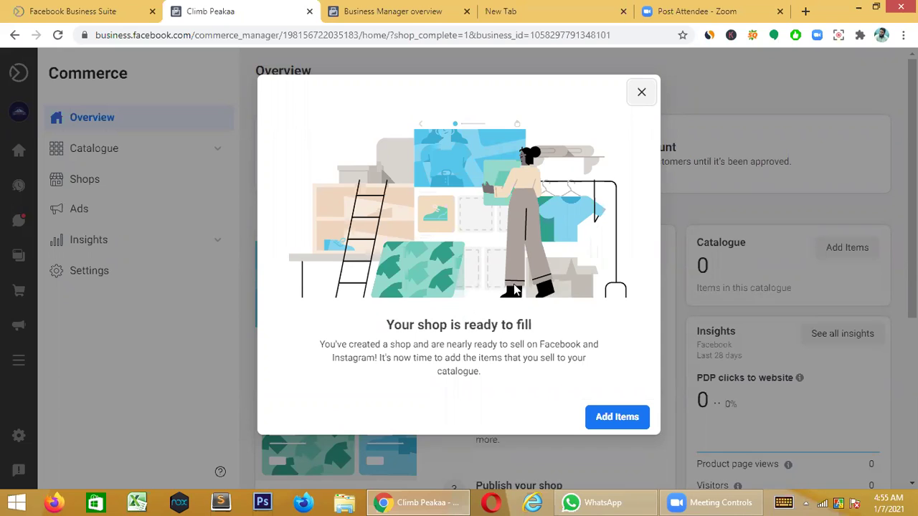
pyautogui.click(602, 417)
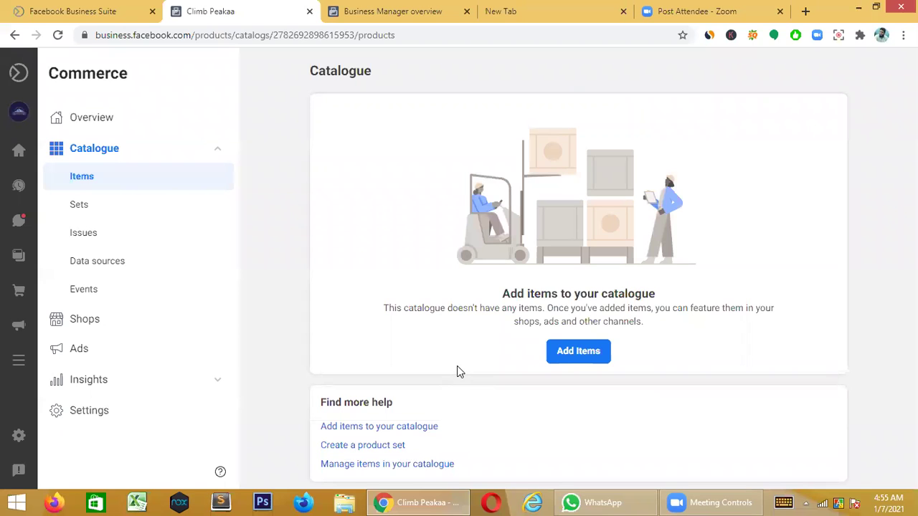
# - Start adding catalogue items and continue with the 'Add manually' option
pyautogui.click(571, 357)
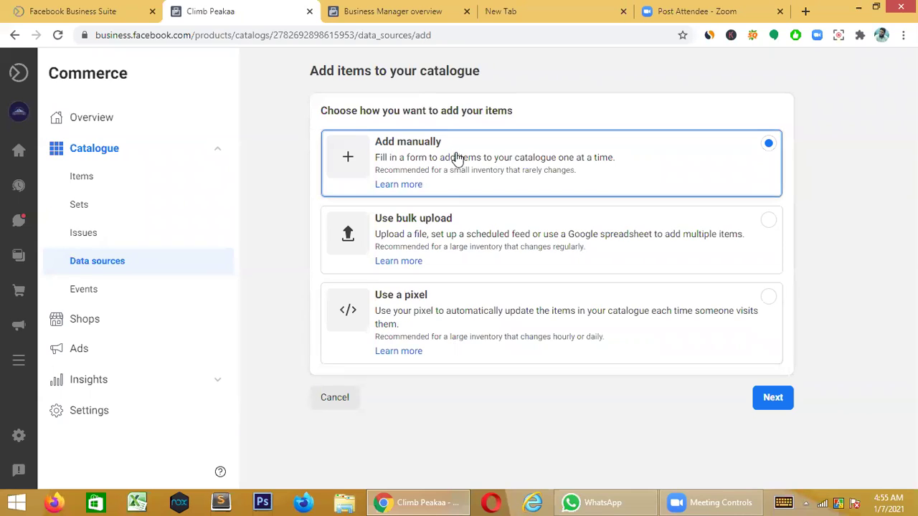
pyautogui.click(772, 398)
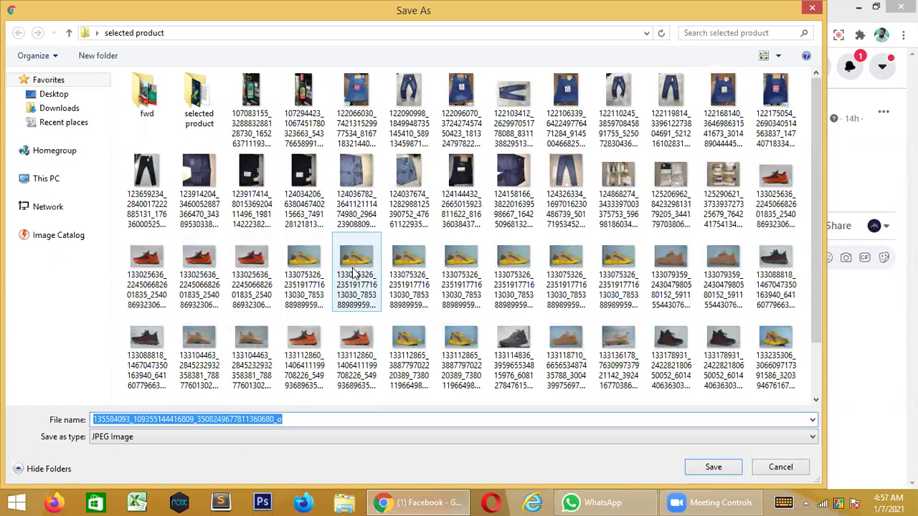
# - Save the sneaker ad image as ad.jpg in Desktop > climb peakaaa ad > Shoes
pyautogui.click(299, 422)
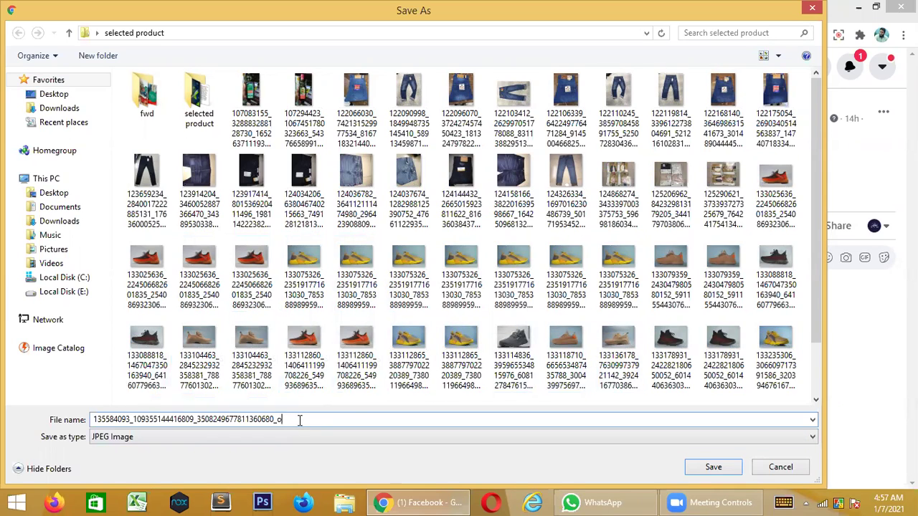
pyautogui.press('BackSpace')
pyautogui.press('BackSpace')
pyautogui.press('BackSpace')
pyautogui.press('BackSpace')
pyautogui.press('BackSpace')
pyautogui.press('BackSpace')
pyautogui.press('BackSpace')
pyautogui.press('BackSpace')
pyautogui.press('BackSpace')
pyautogui.press('BackSpace')
pyautogui.press('BackSpace')
pyautogui.press('BackSpace')
pyautogui.press('BackSpace')
pyautogui.press('BackSpace')
pyautogui.press('BackSpace')
pyautogui.press('BackSpace')
pyautogui.press('BackSpace')
pyautogui.press('BackSpace')
pyautogui.press('BackSpace')
pyautogui.press('BackSpace')
pyautogui.click(55, 97)
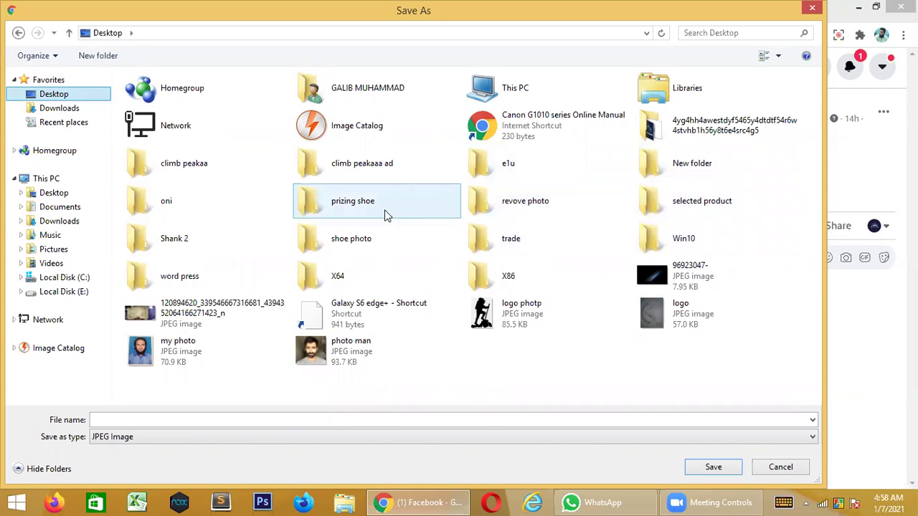
pyautogui.doubleClick(420, 171)
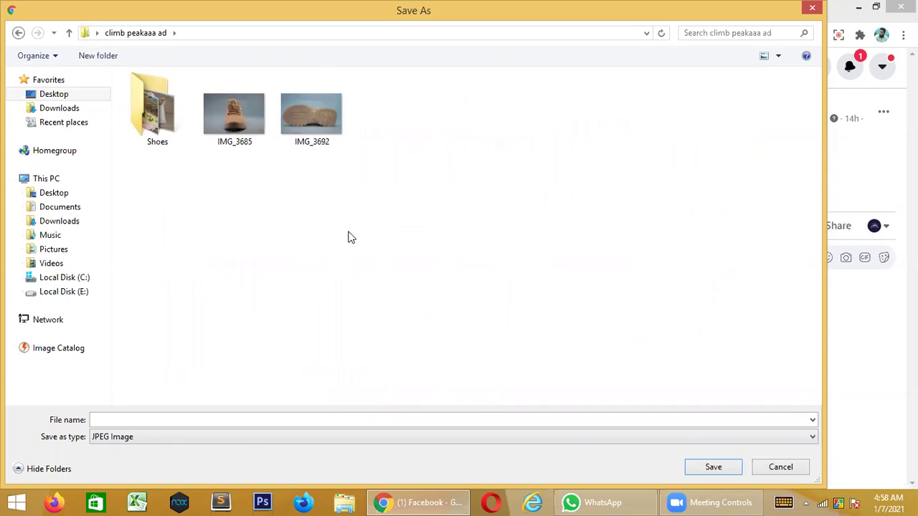
pyautogui.doubleClick(153, 121)
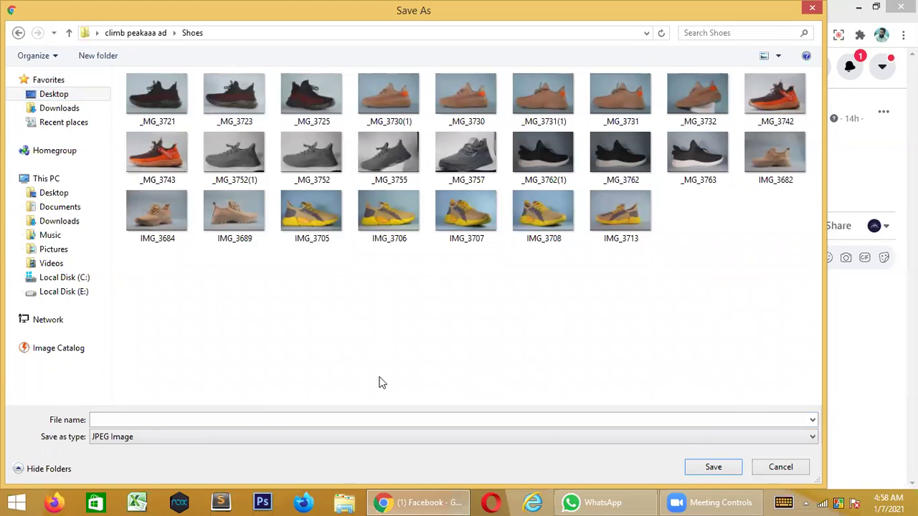
pyautogui.click(134, 420)
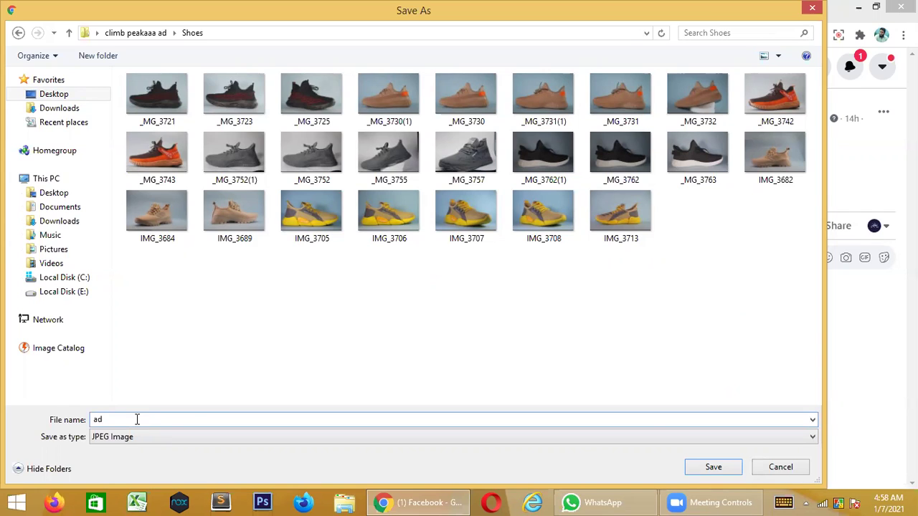
pyautogui.click(713, 468)
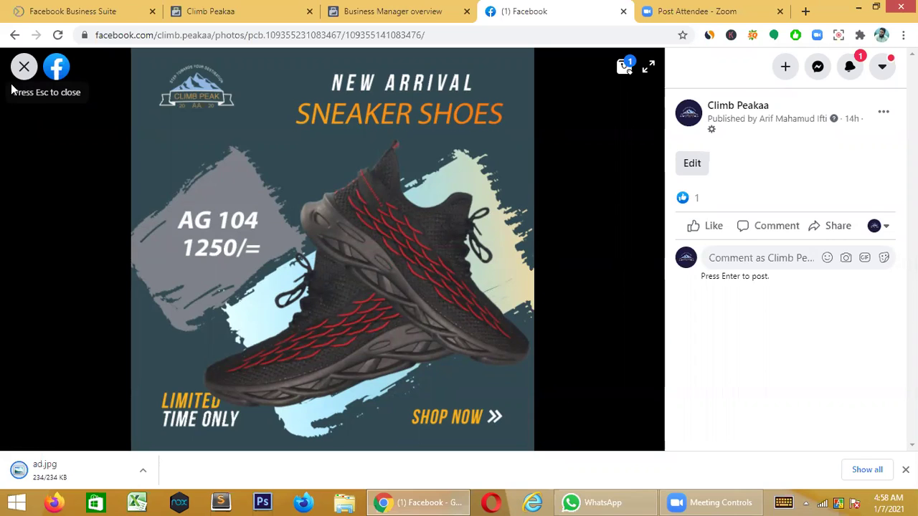
# - Close the sneaker ad photo and open the SNEIKY AC 103 post image in the page feed
pyautogui.click(12, 87)
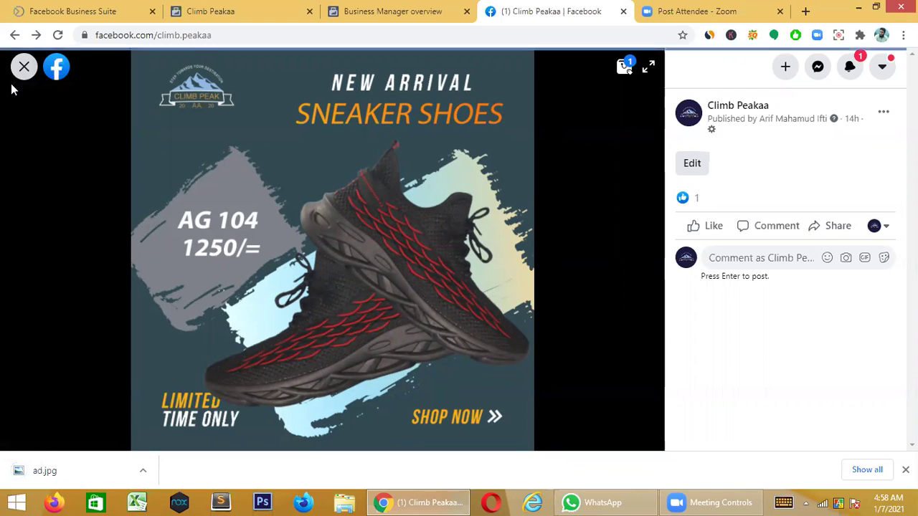
pyautogui.scroll(6, 726, 281)
pyautogui.scroll(2, 647, 223)
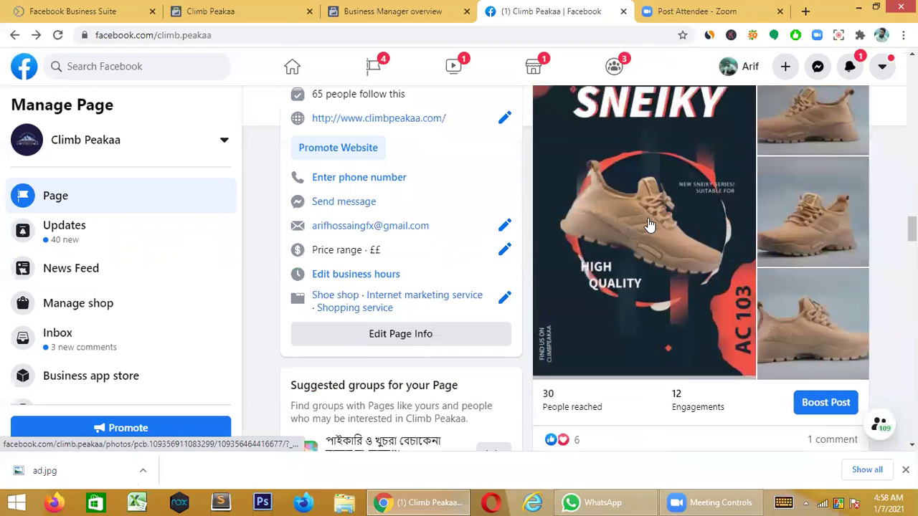
pyautogui.click(647, 223)
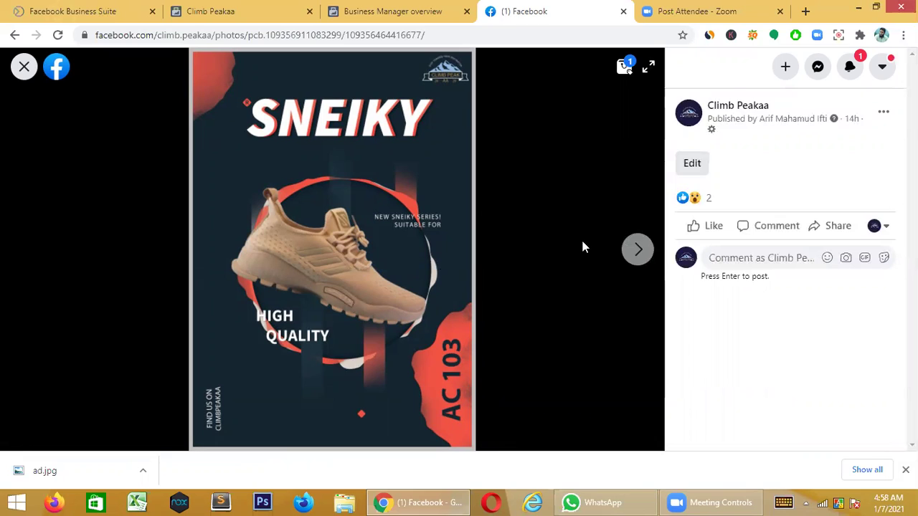
# - Save the SNEIKY poster image as adddd.jpg in the Shoes folder
pyautogui.rightClick(364, 151)
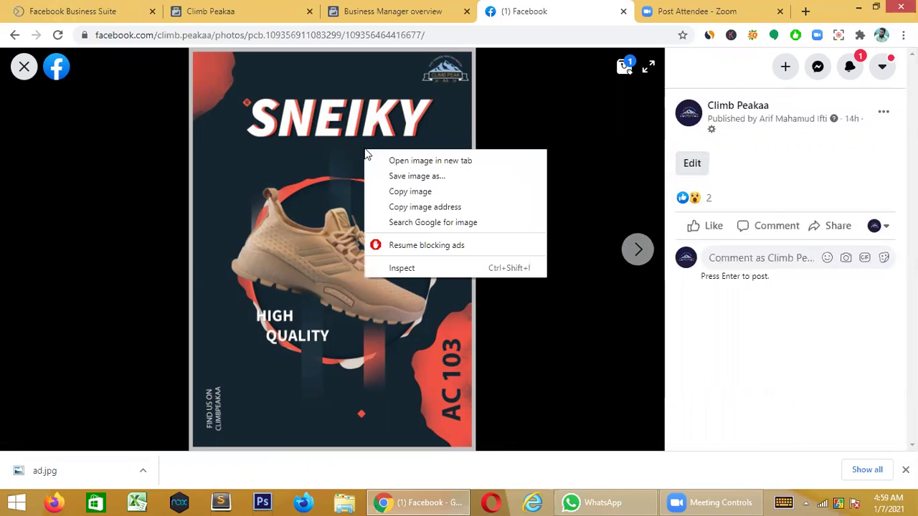
pyautogui.click(406, 177)
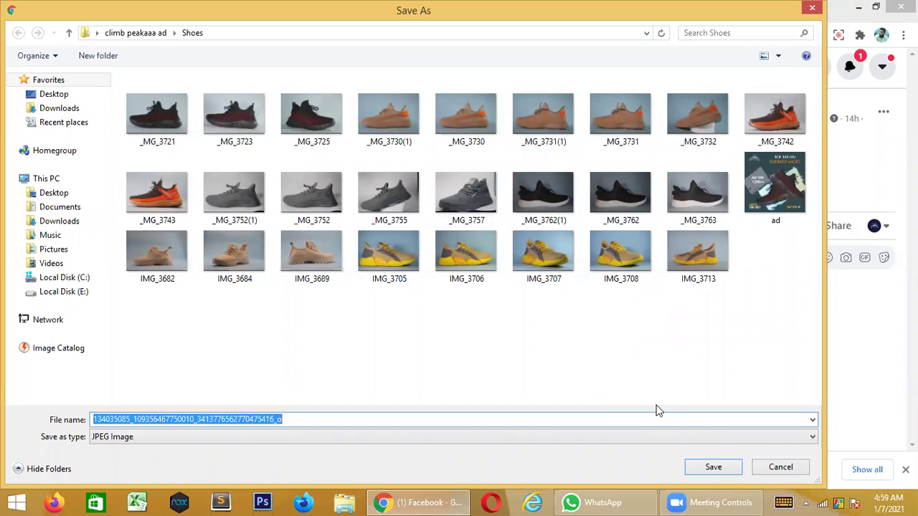
pyautogui.click(288, 418)
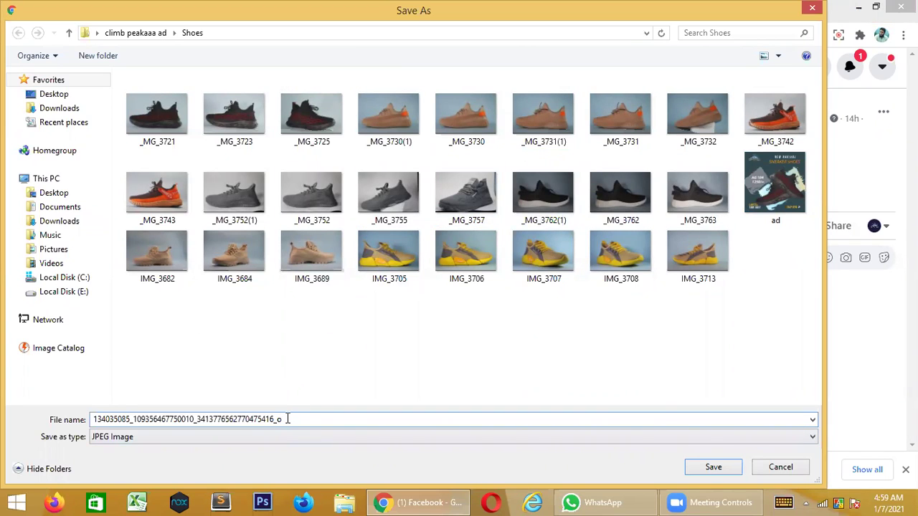
pyautogui.press('BackSpace')
pyautogui.press('BackSpace')
pyautogui.press('BackSpace')
pyautogui.press('BackSpace')
pyautogui.press('BackSpace')
pyautogui.press('BackSpace')
pyautogui.press('BackSpace')
pyautogui.press('BackSpace')
pyautogui.press('BackSpace')
pyautogui.press('BackSpace')
pyautogui.press('BackSpace')
pyautogui.press('BackSpace')
pyautogui.press('BackSpace')
pyautogui.press('BackSpace')
pyautogui.press('BackSpace')
pyautogui.press('BackSpace')
pyautogui.press('BackSpace')
pyautogui.press('BackSpace')
pyautogui.press('BackSpace')
pyautogui.press('BackSpace')
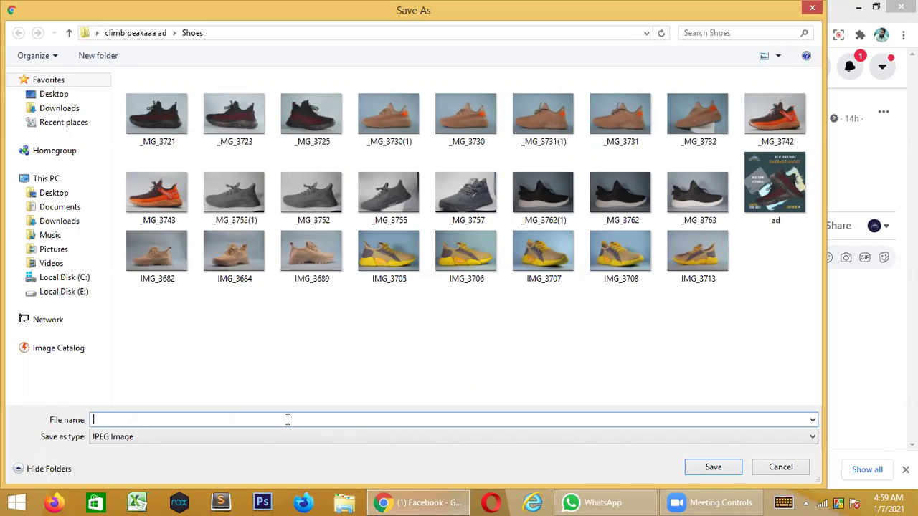
pyautogui.write('ad')
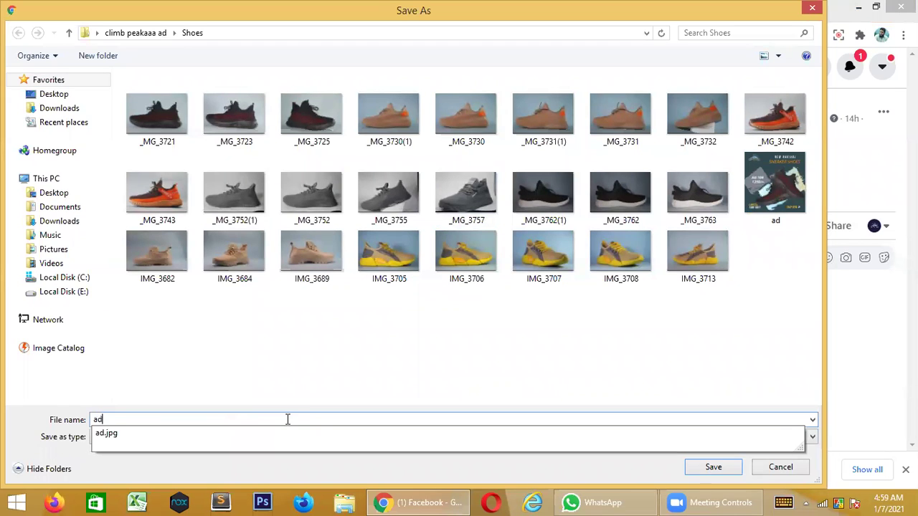
pyautogui.write('ddd')
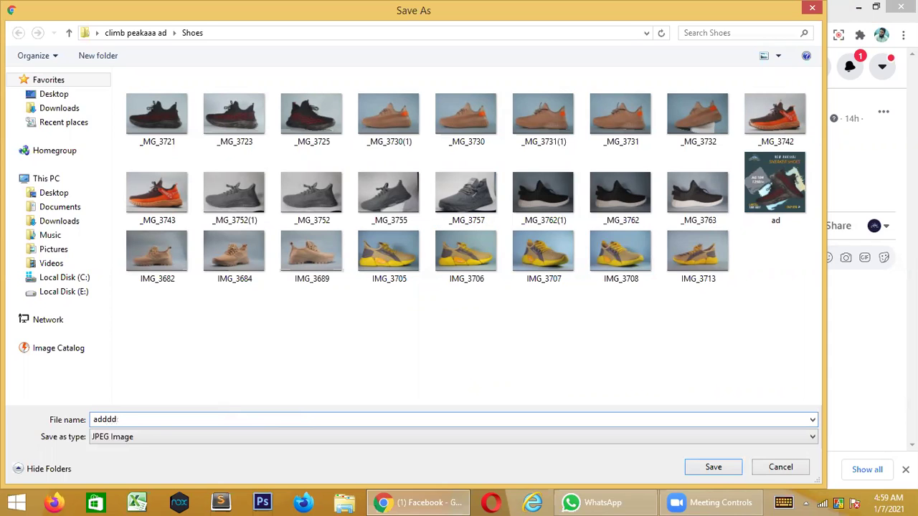
pyautogui.click(712, 467)
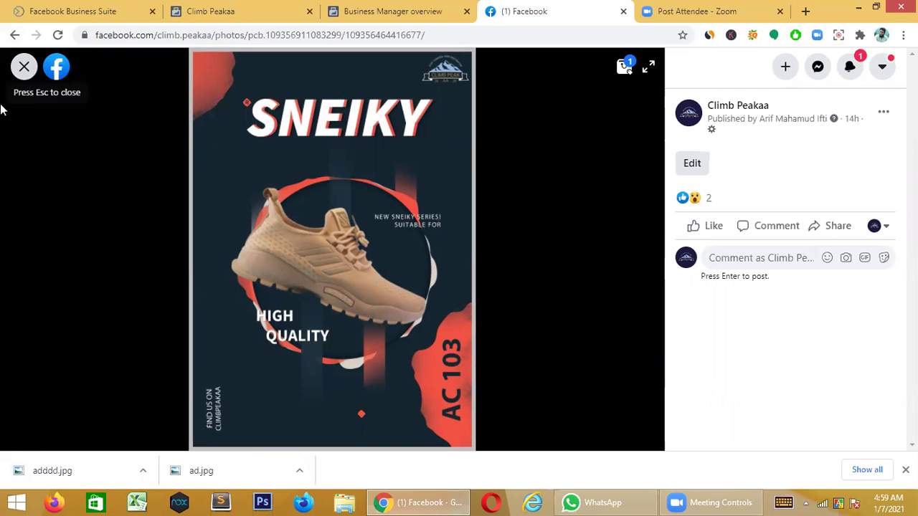
# - Close the photo viewer and open the TIME TO RUN post image
pyautogui.press('Escape')
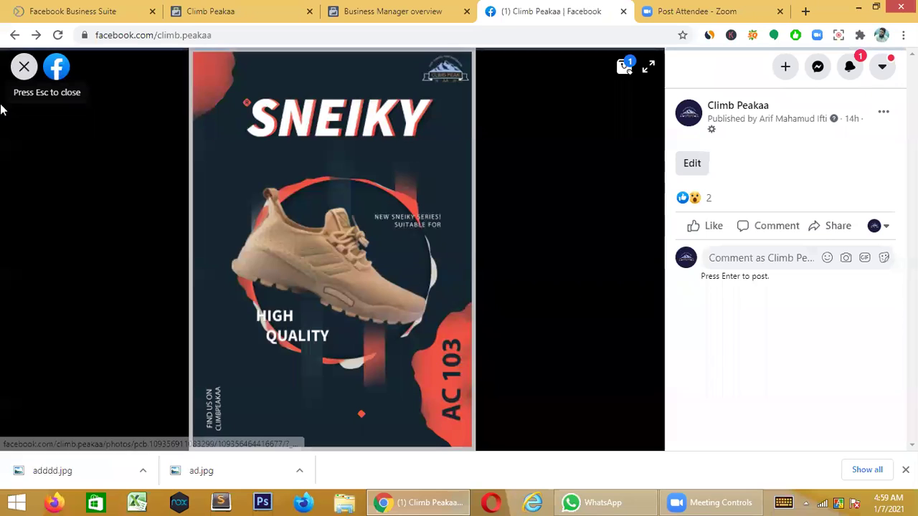
pyautogui.scroll(5, 612, 276)
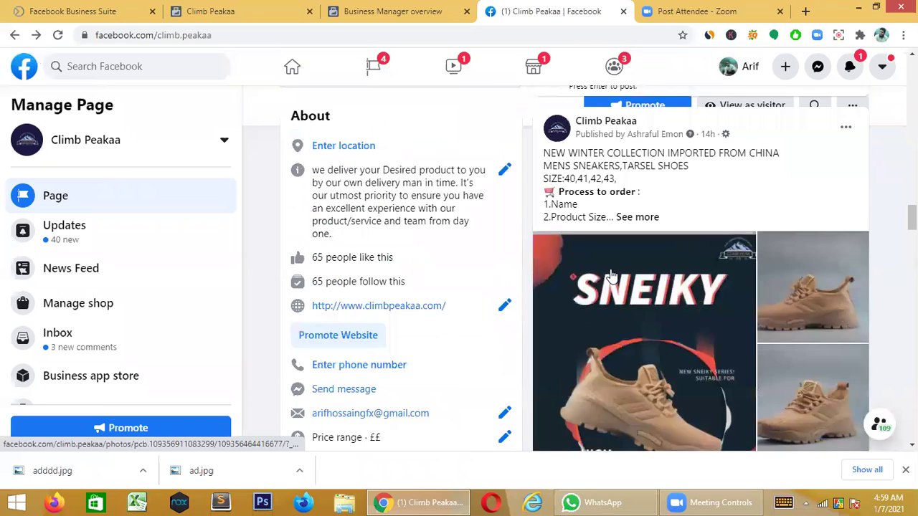
pyautogui.scroll(-4, 612, 276)
pyautogui.click(607, 251)
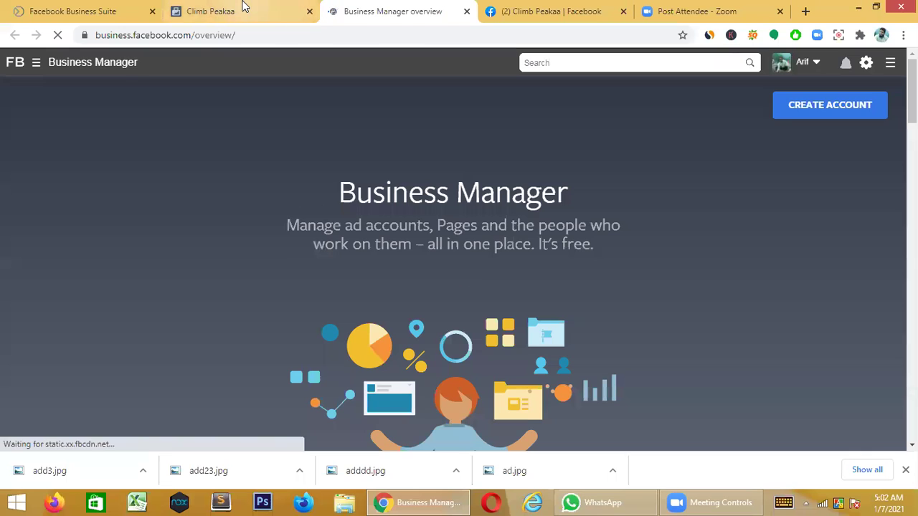
# - On the Climb Peakaa add-item page, upload Shoes-Poster-AC103 as an additional image
pyautogui.click(241, 10)
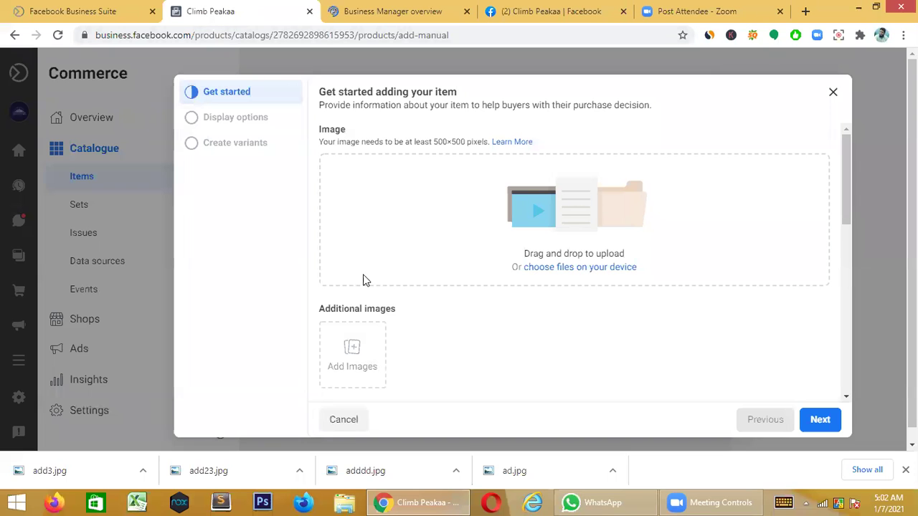
pyautogui.click(352, 366)
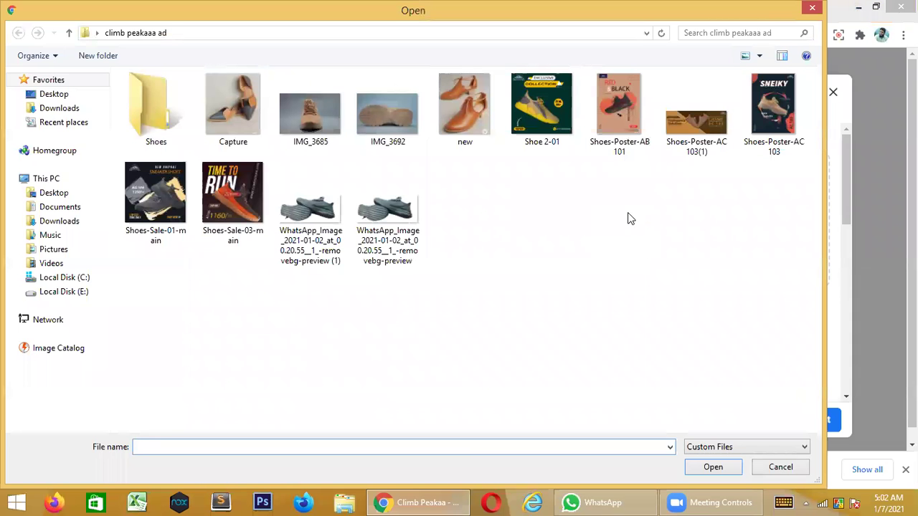
pyautogui.click(788, 126)
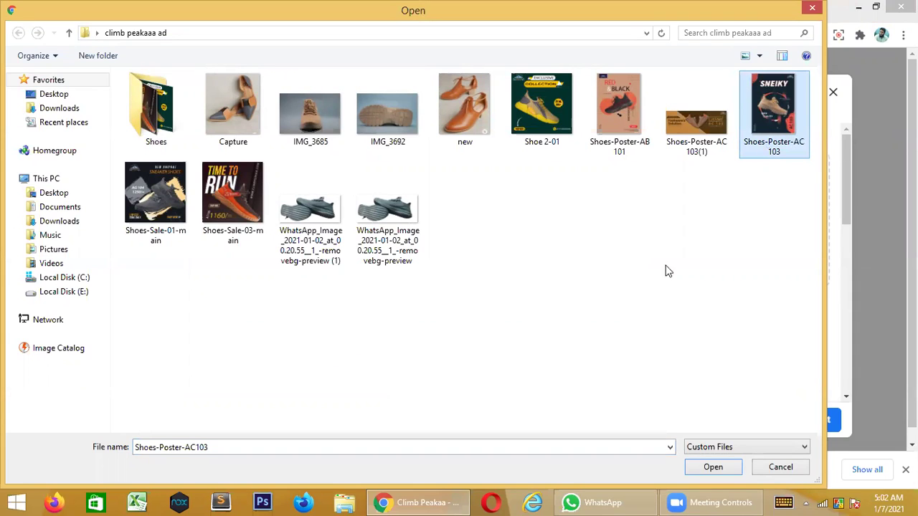
pyautogui.click(713, 466)
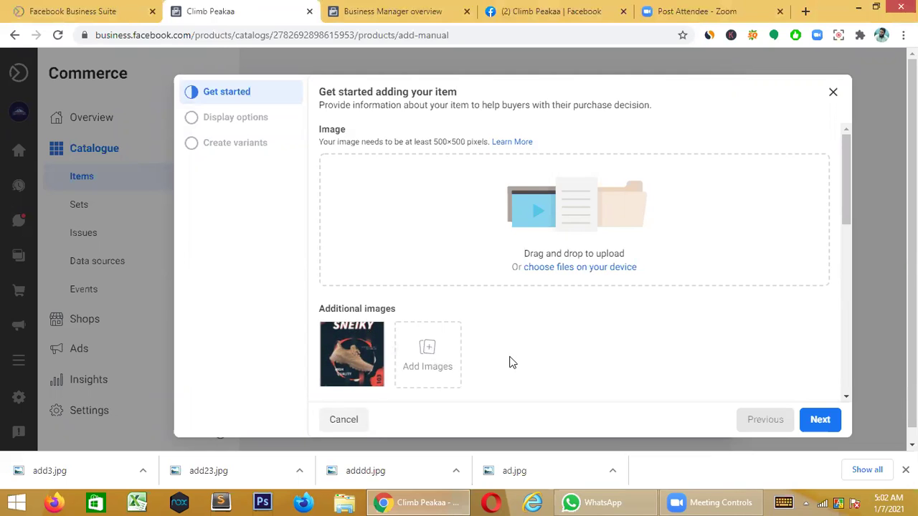
# - Add IMG_3684 from the Shoes folder as another item image, after comparing it with IMG_3682 and IMG_3689
pyautogui.click(437, 356)
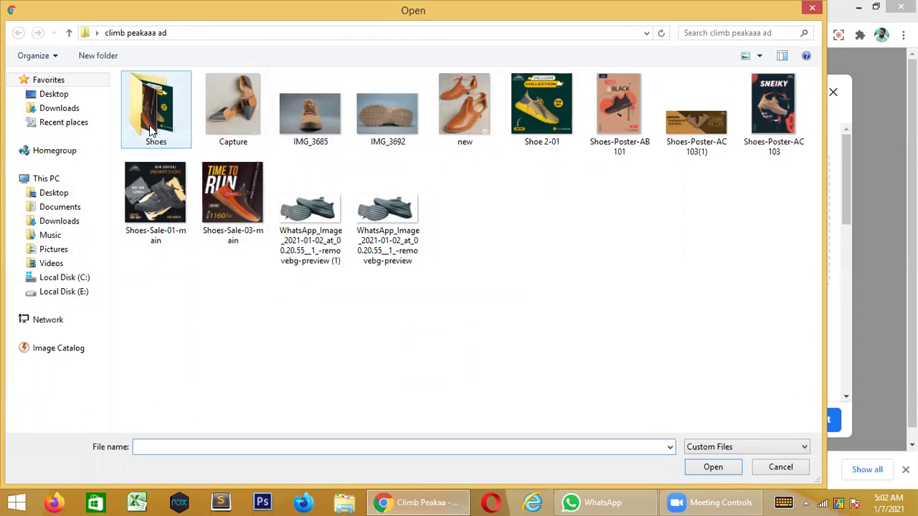
pyautogui.doubleClick(149, 125)
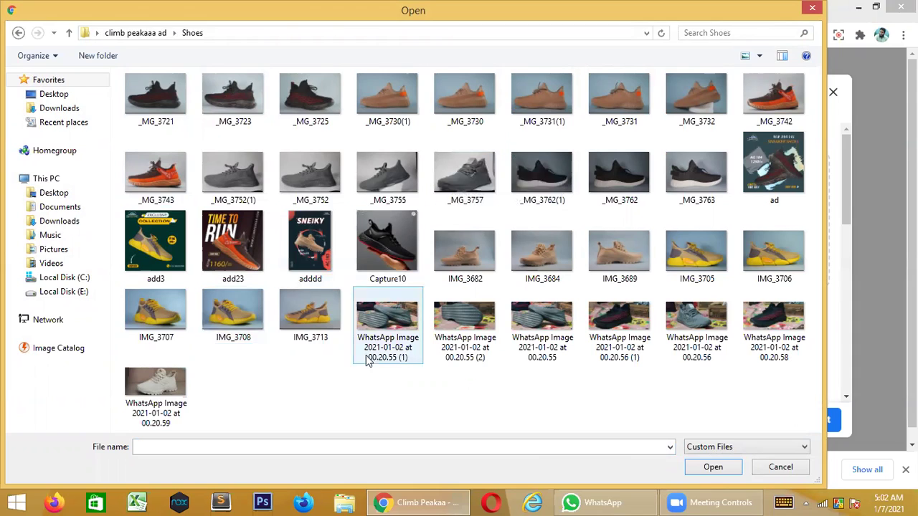
pyautogui.click(527, 257)
pyautogui.click(621, 252)
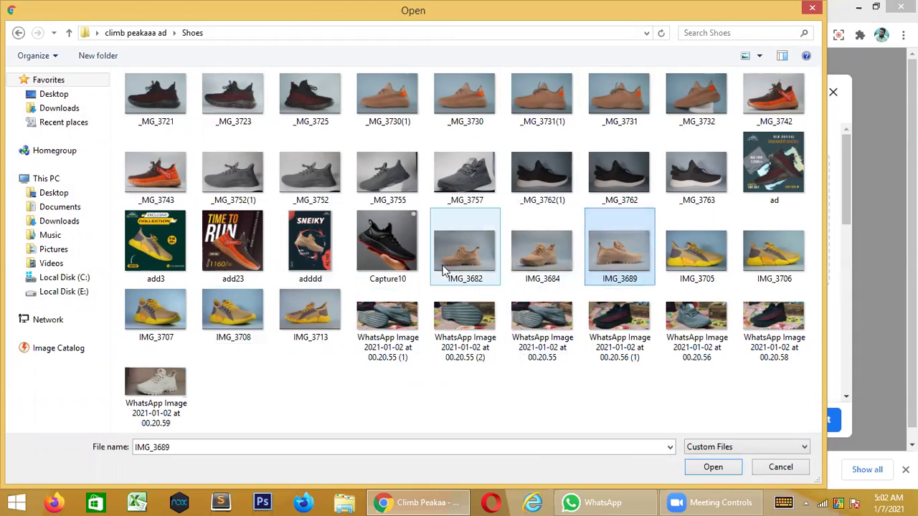
pyautogui.click(453, 261)
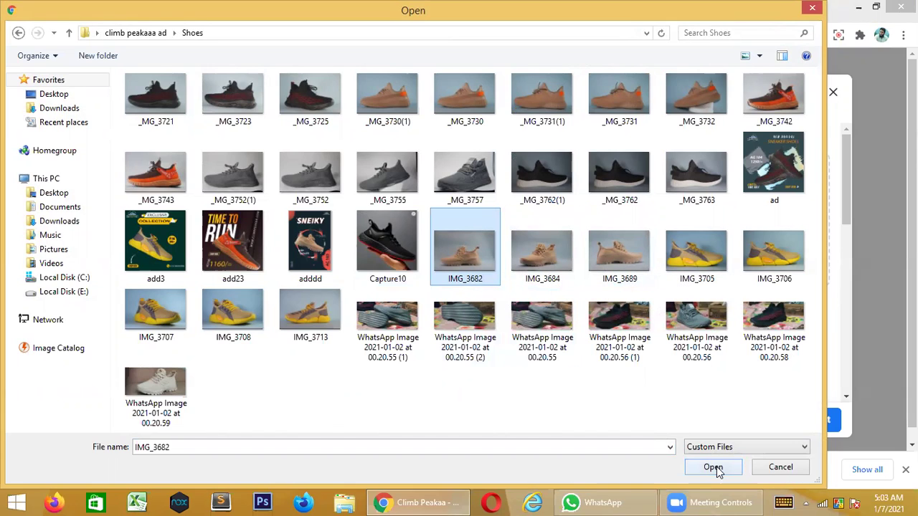
pyautogui.click(521, 264)
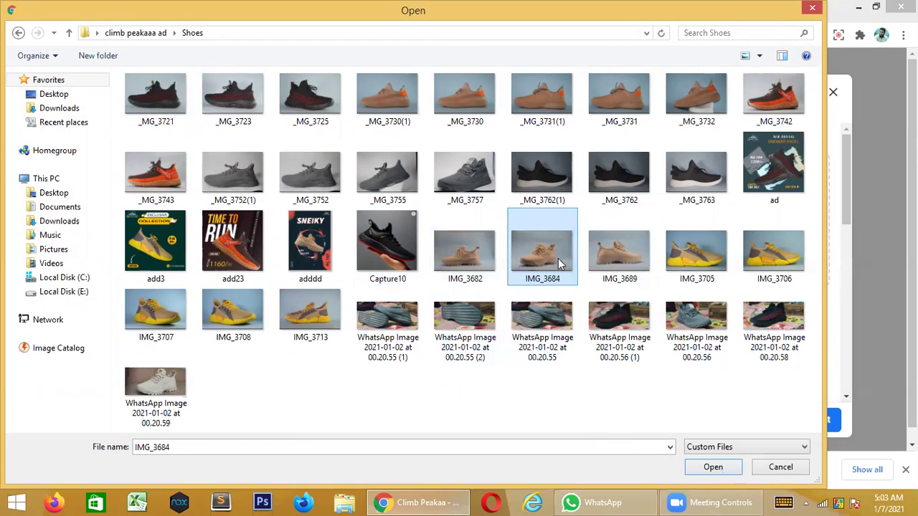
pyautogui.click(617, 258)
pyautogui.click(466, 258)
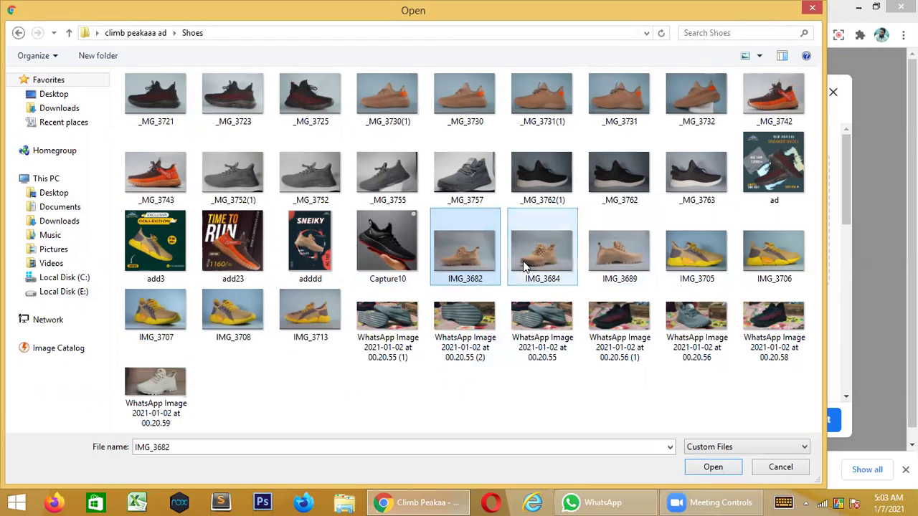
pyautogui.click(522, 261)
pyautogui.click(624, 262)
pyautogui.click(543, 259)
pyautogui.click(468, 261)
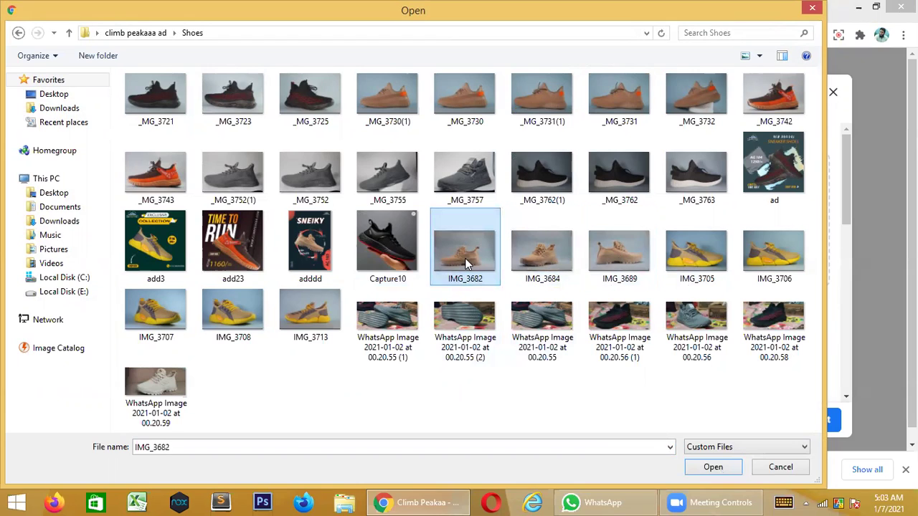
pyautogui.click(539, 259)
pyautogui.click(600, 258)
pyautogui.click(546, 261)
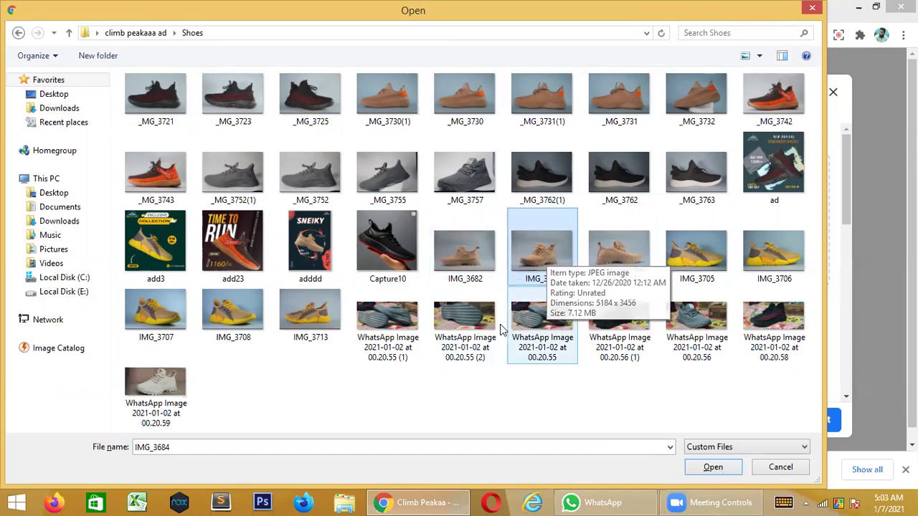
pyautogui.click(712, 469)
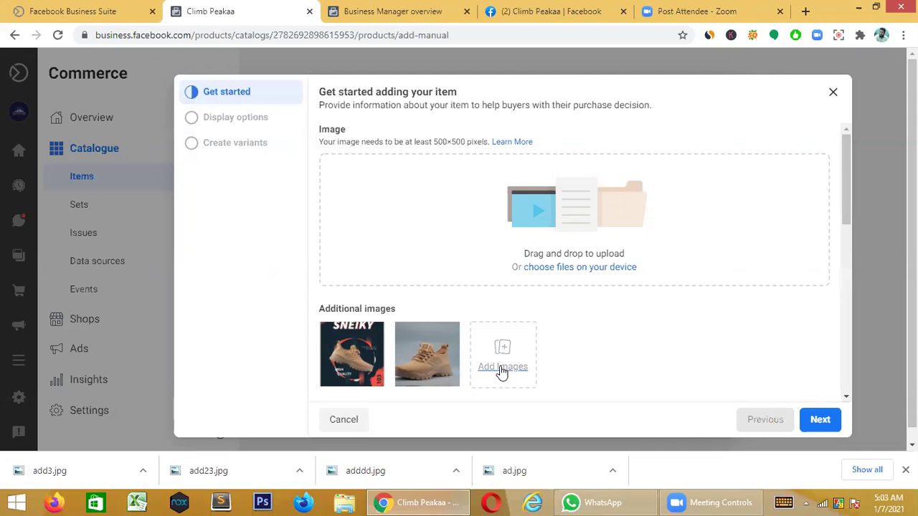
# - Add IMG_3682 from the Shoes folder as the third additional item image
pyautogui.click(502, 369)
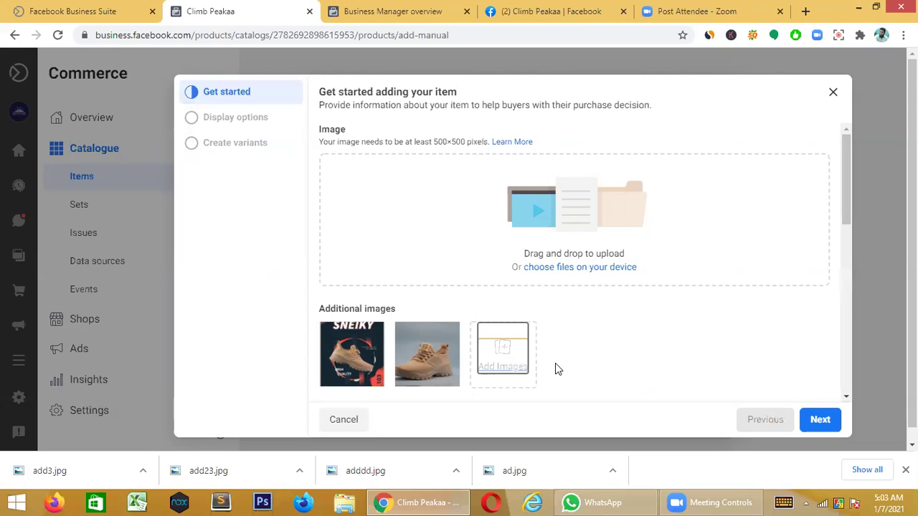
pyautogui.click(504, 369)
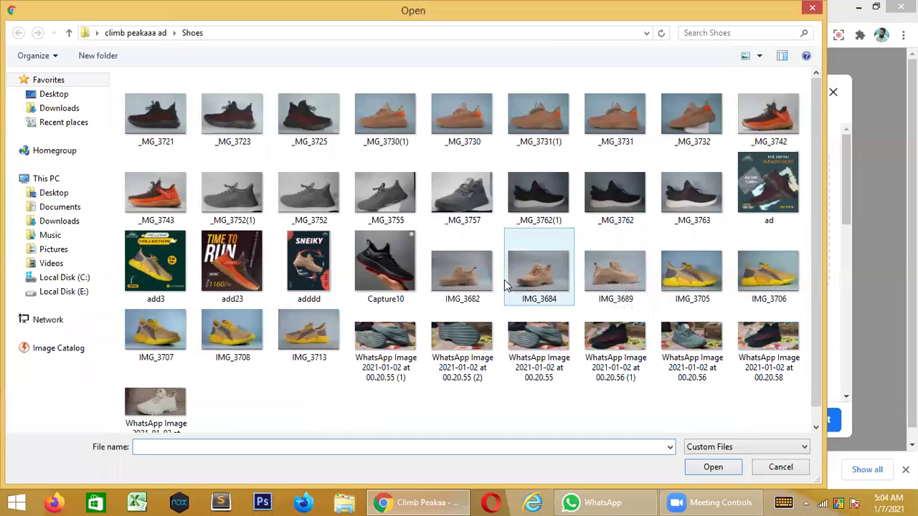
pyautogui.click(463, 273)
pyautogui.click(708, 470)
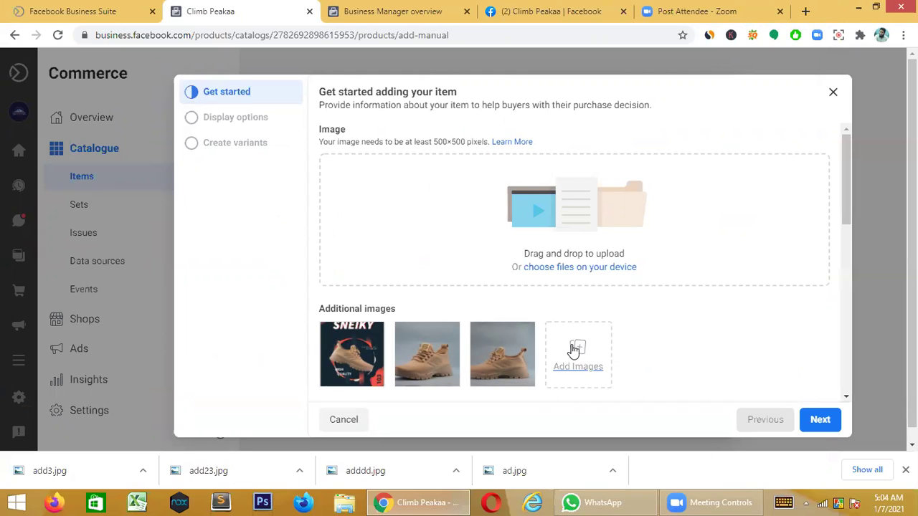
# - Add IMG_3689 as the fourth item image and continue to the display options step
pyautogui.click(577, 349)
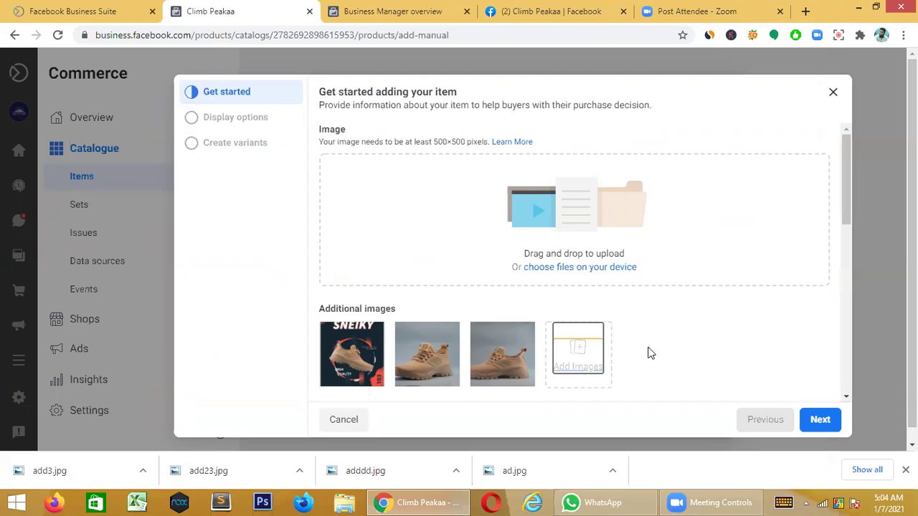
pyautogui.click(580, 354)
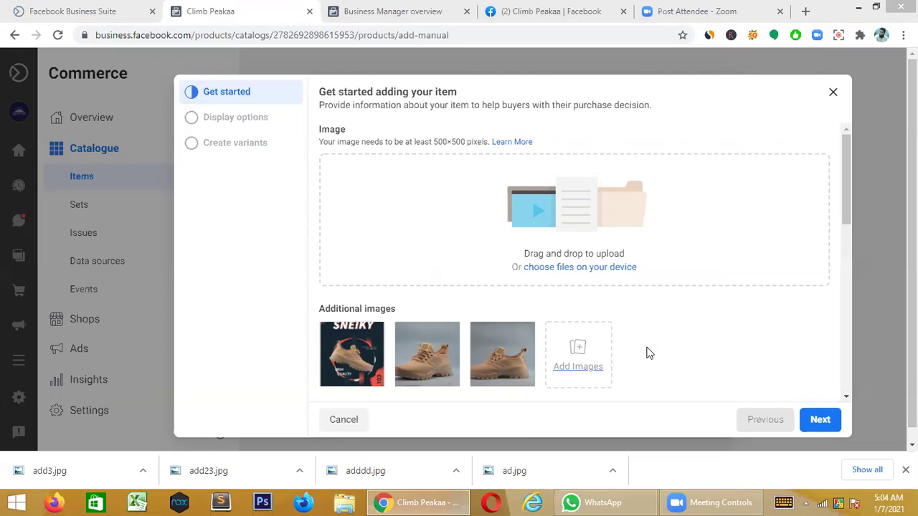
pyautogui.click(582, 355)
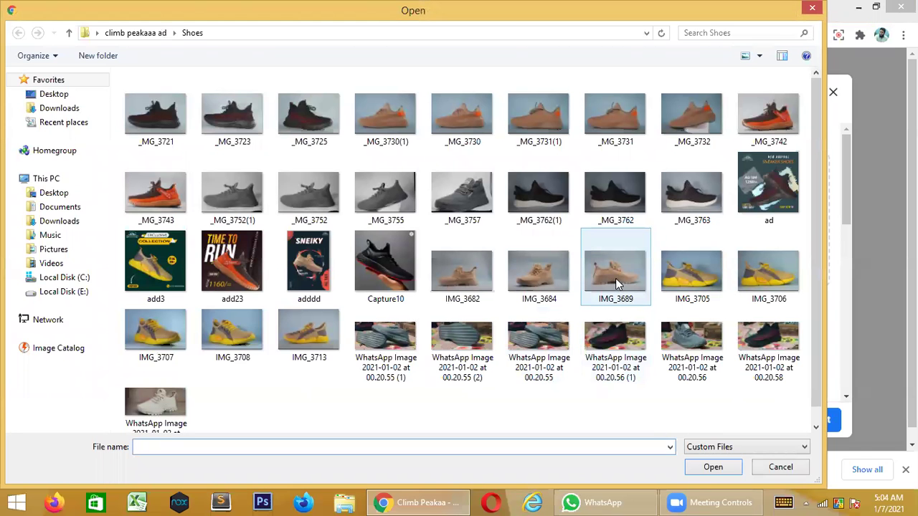
pyautogui.click(615, 281)
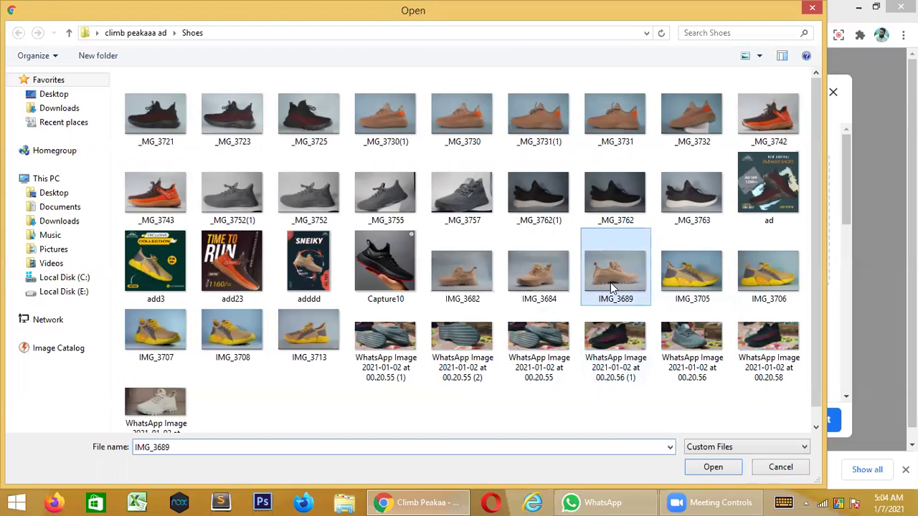
pyautogui.click(719, 468)
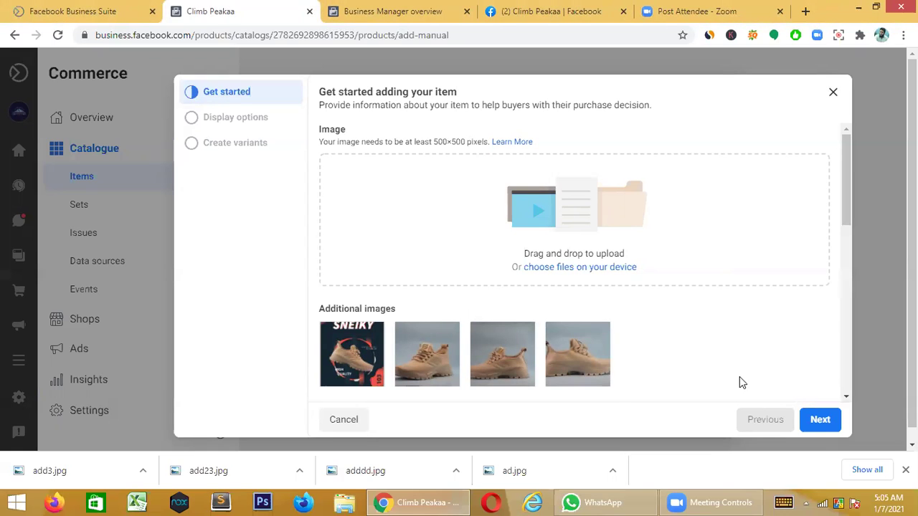
pyautogui.click(820, 422)
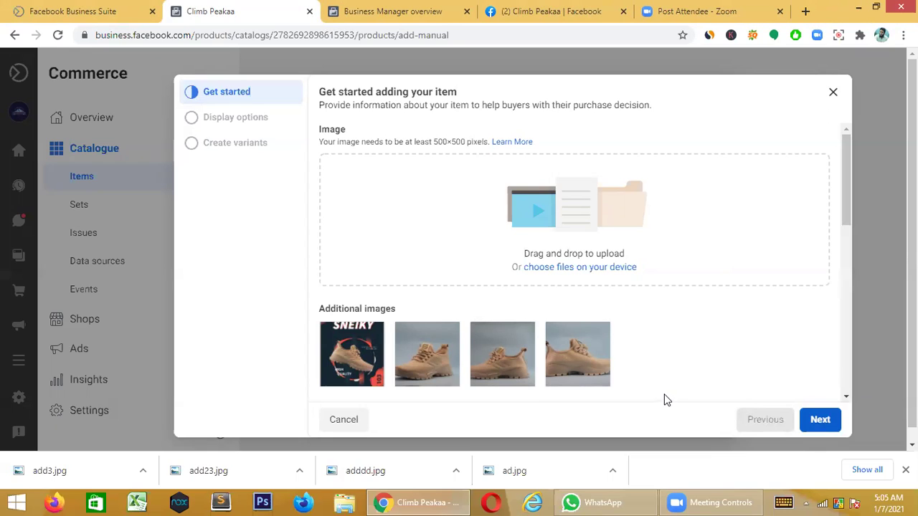
pyautogui.press('Return')
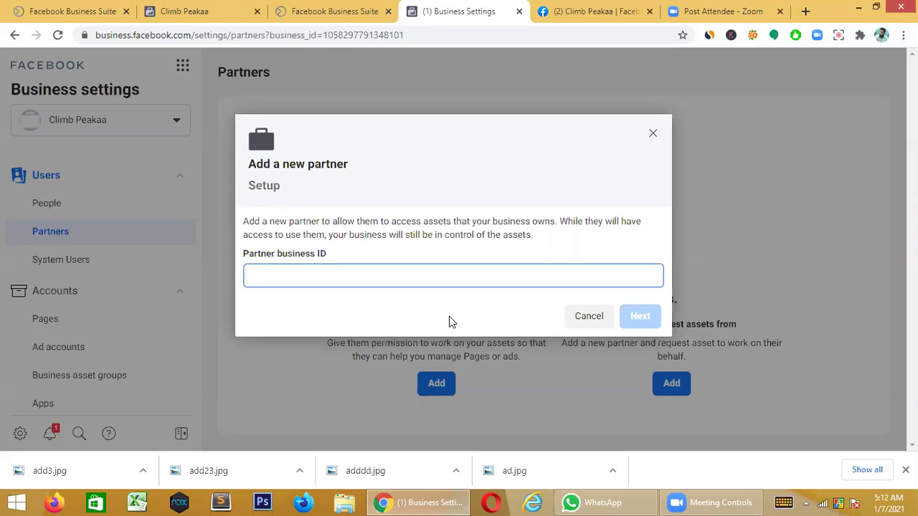
# - Switch from Business Manager to WhatsApp via the taskbar
pyautogui.click(582, 501)
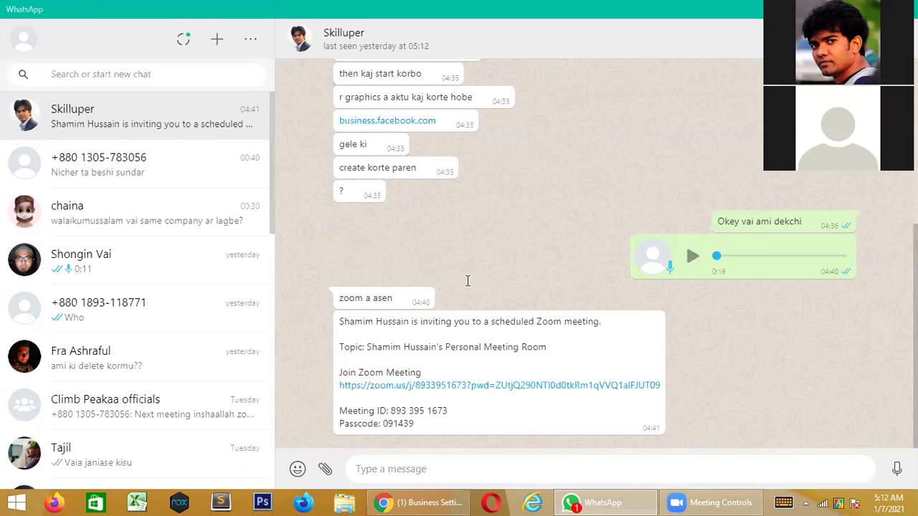
# - Copy the partner business ID from the newest chat message and minimize WhatsApp
pyautogui.scroll(3, 405, 387)
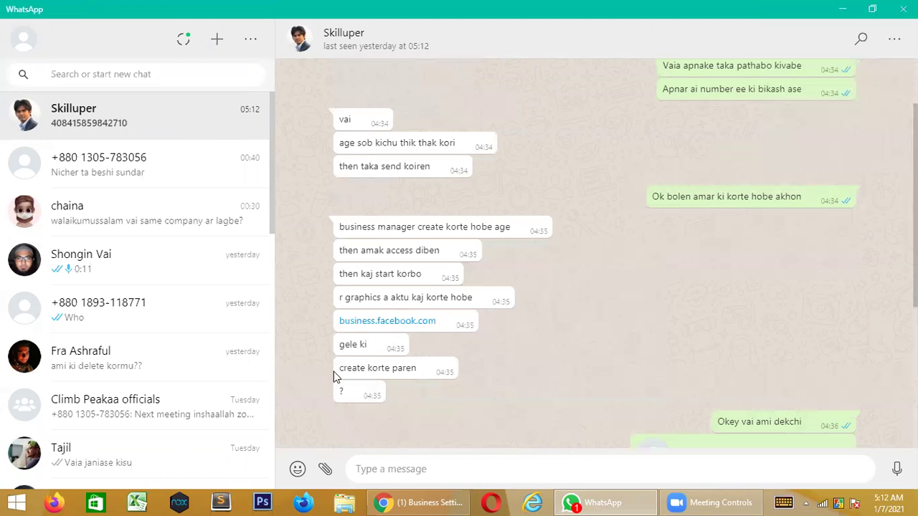
pyautogui.scroll(-4, 524, 377)
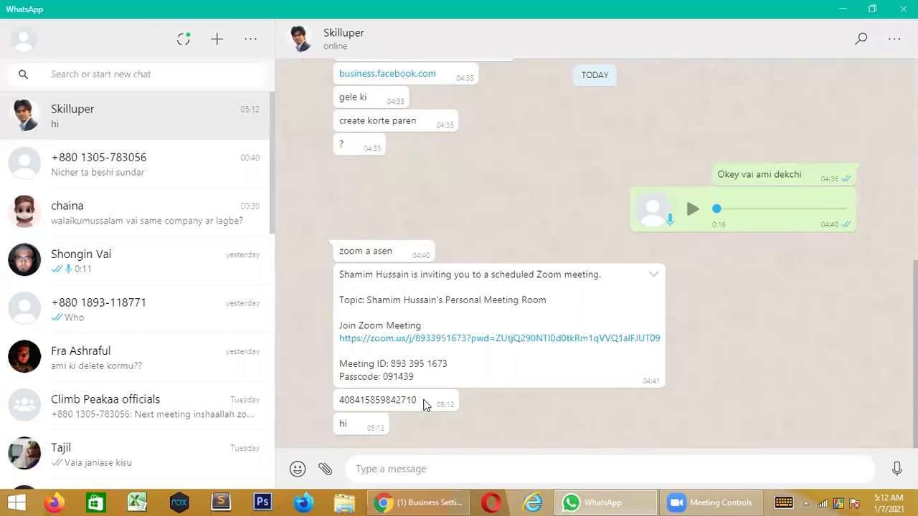
pyautogui.moveTo(419, 400); pyautogui.dragTo(341, 399)
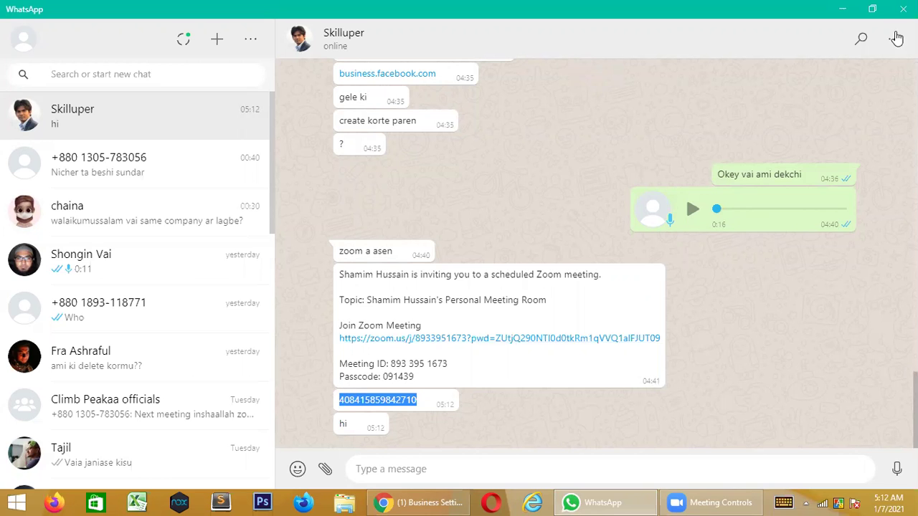
pyautogui.click(843, 9)
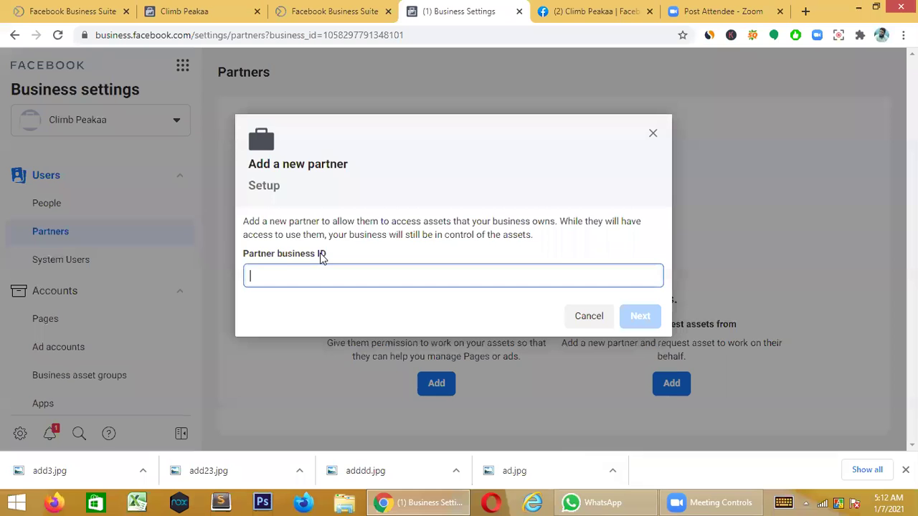
# - Paste the partner business ID to add Prefeex Limited and select the Climb Peakaa Page
pyautogui.hotkey('ctrl', 'v')
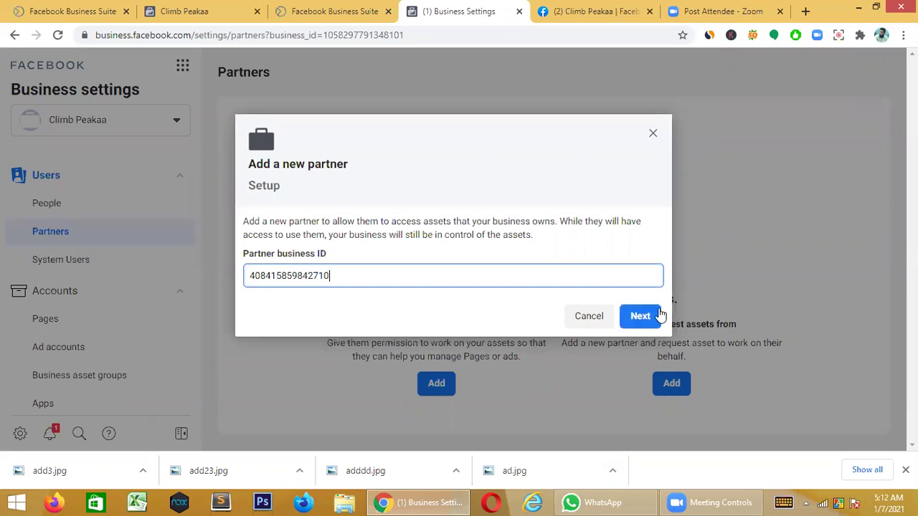
pyautogui.click(640, 316)
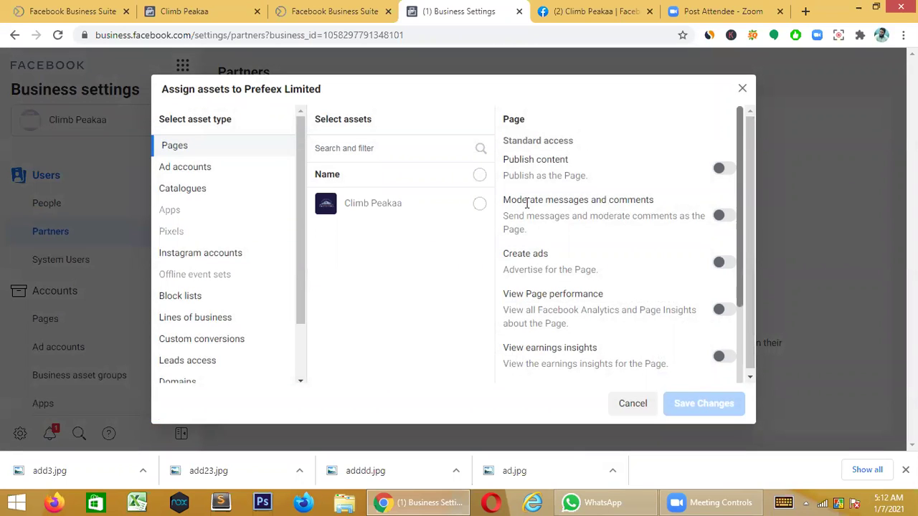
pyautogui.click(415, 208)
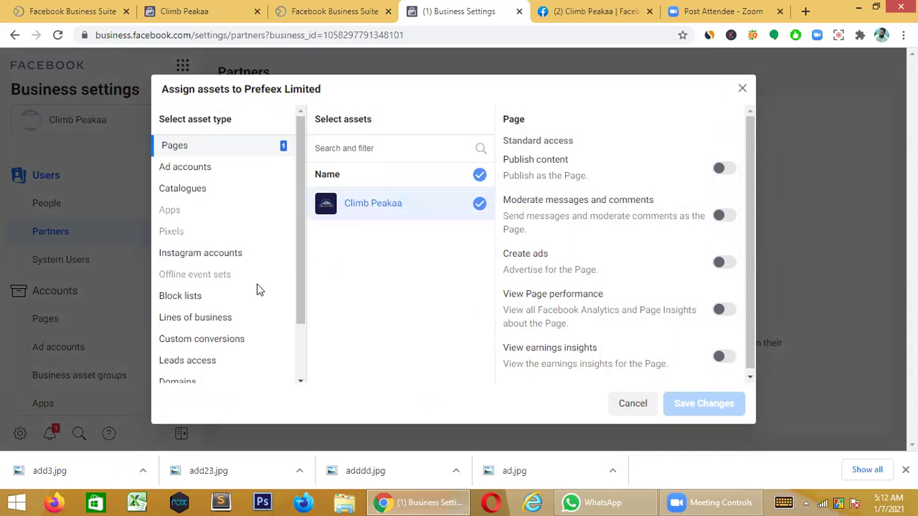
# - Turn on full Manage Page access for Climb Peakaa and move to Ad accounts
pyautogui.scroll(-2, 255, 288)
pyautogui.scroll(-1, 259, 290)
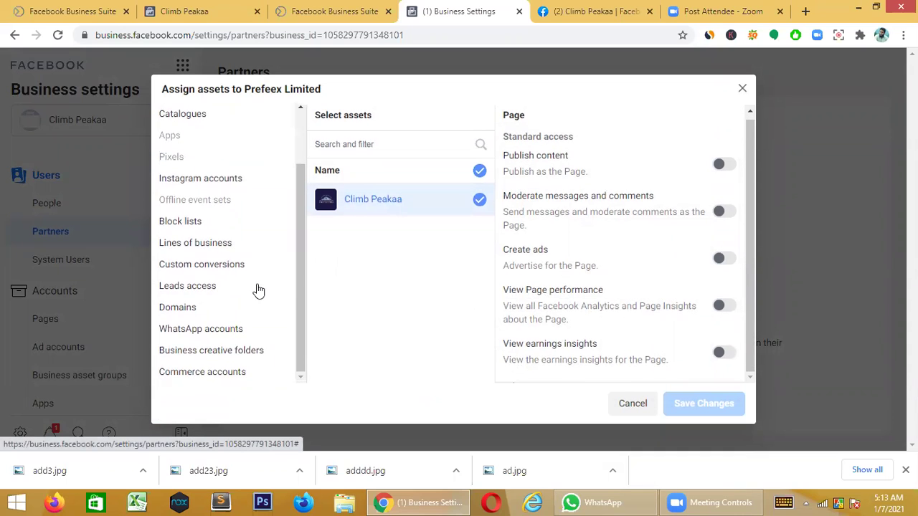
pyautogui.scroll(2, 259, 290)
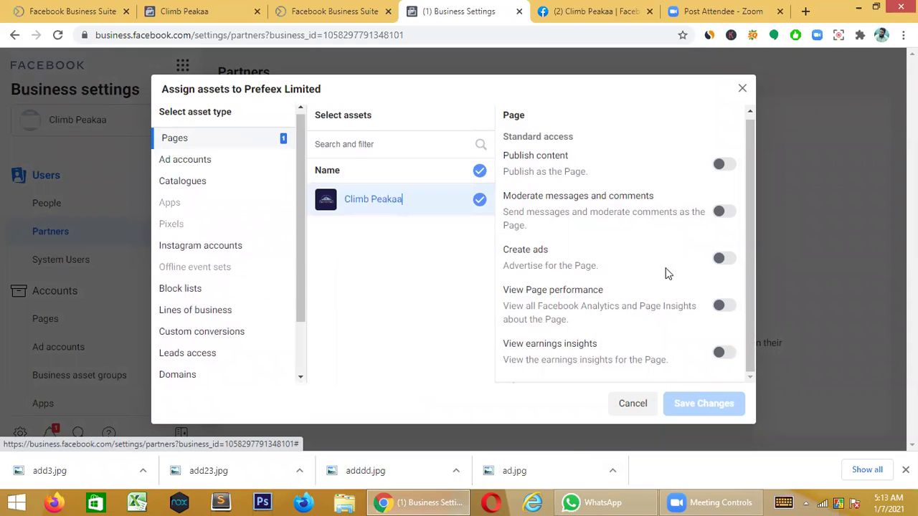
pyautogui.scroll(-2, 667, 273)
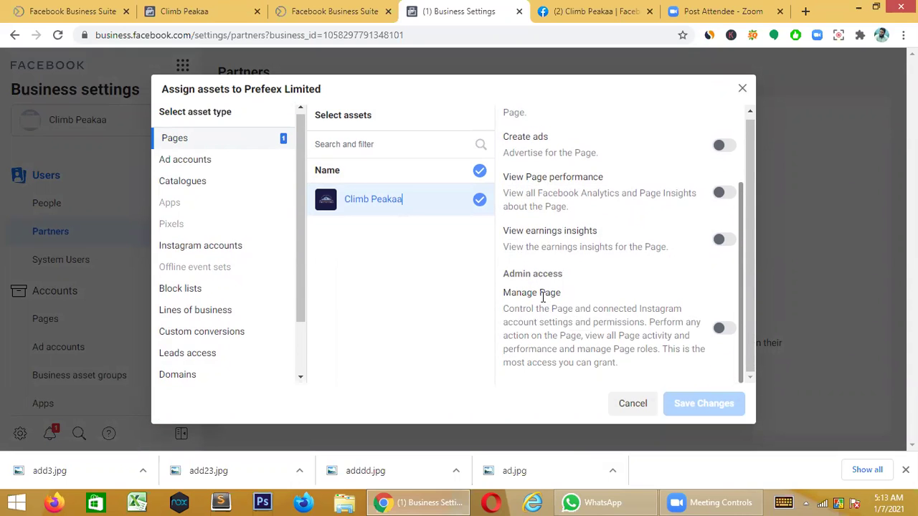
pyautogui.click(735, 331)
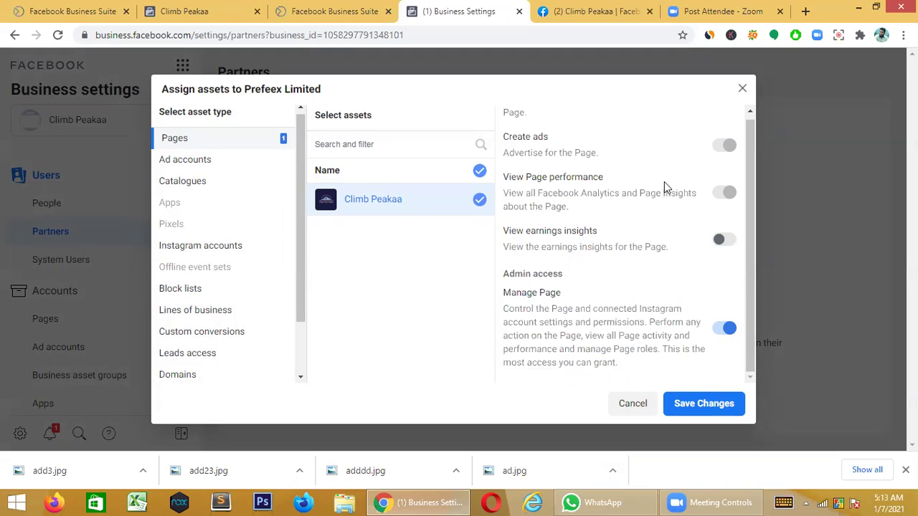
pyautogui.scroll(2, 553, 290)
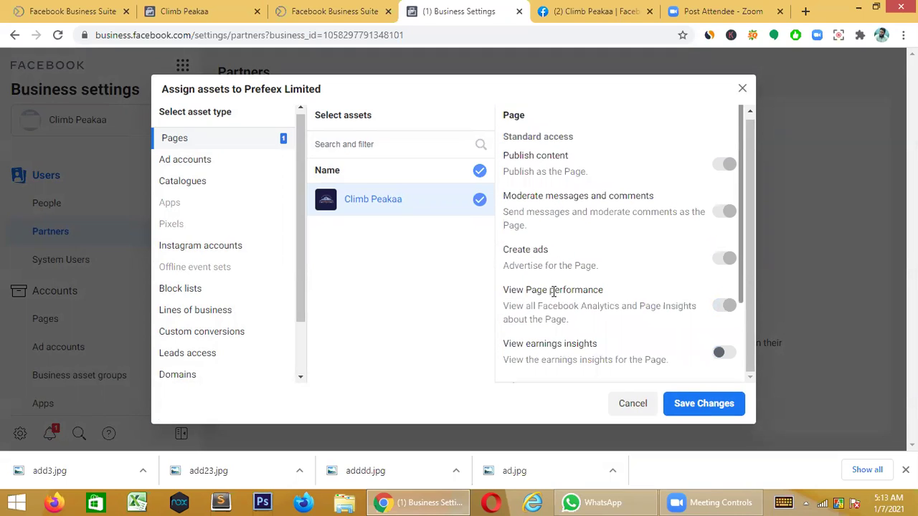
pyautogui.scroll(-2, 621, 327)
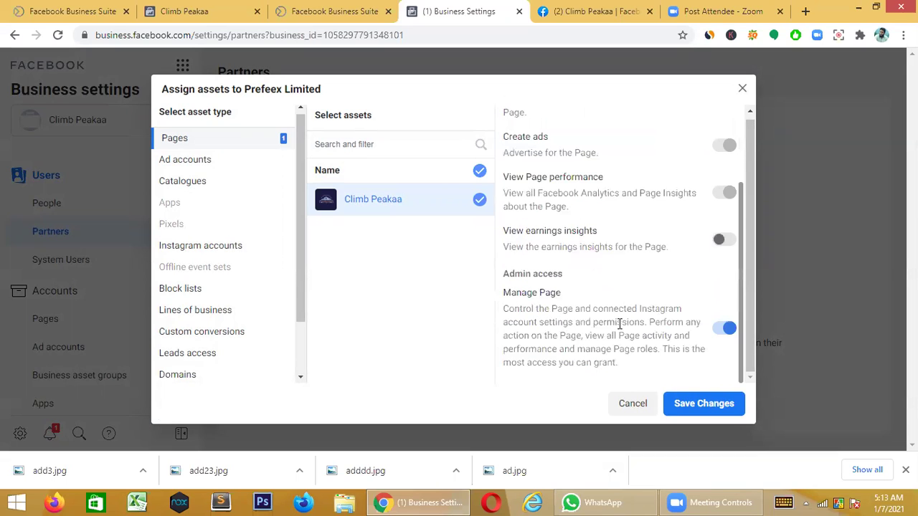
pyautogui.scroll(-2, 218, 322)
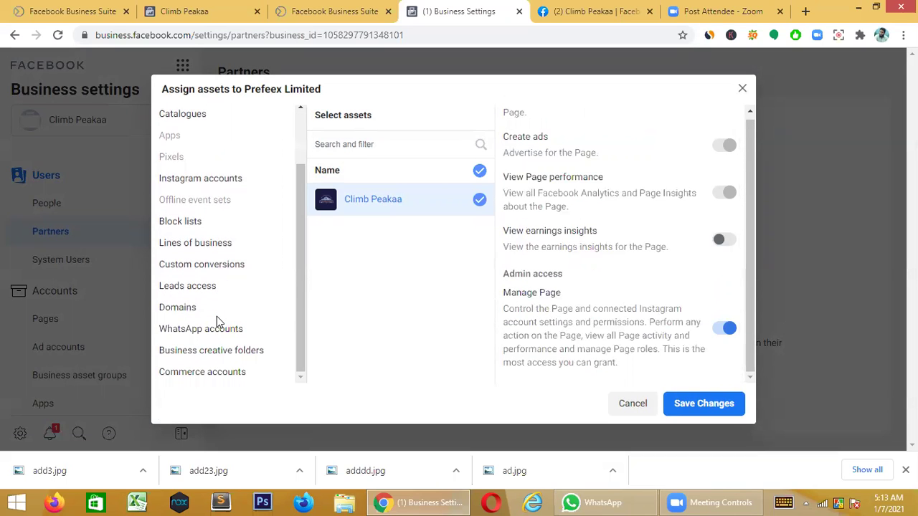
pyautogui.scroll(2, 220, 322)
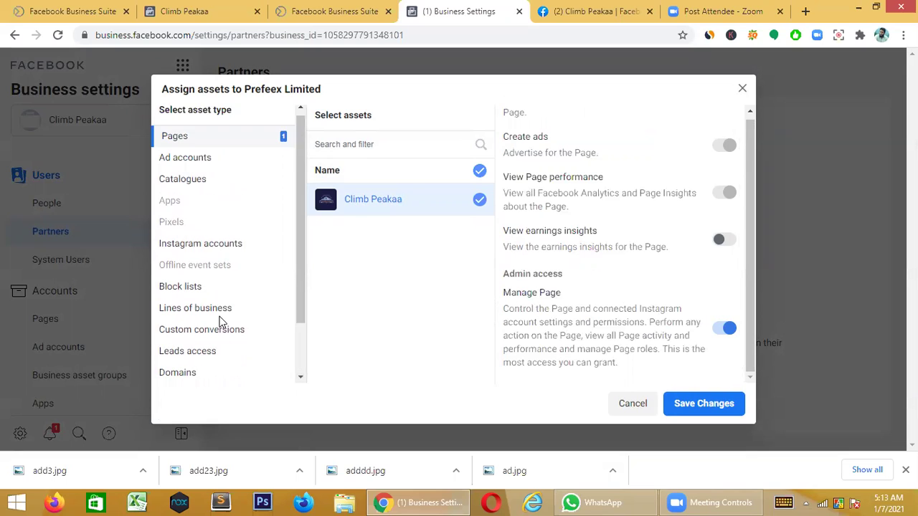
pyautogui.click(217, 164)
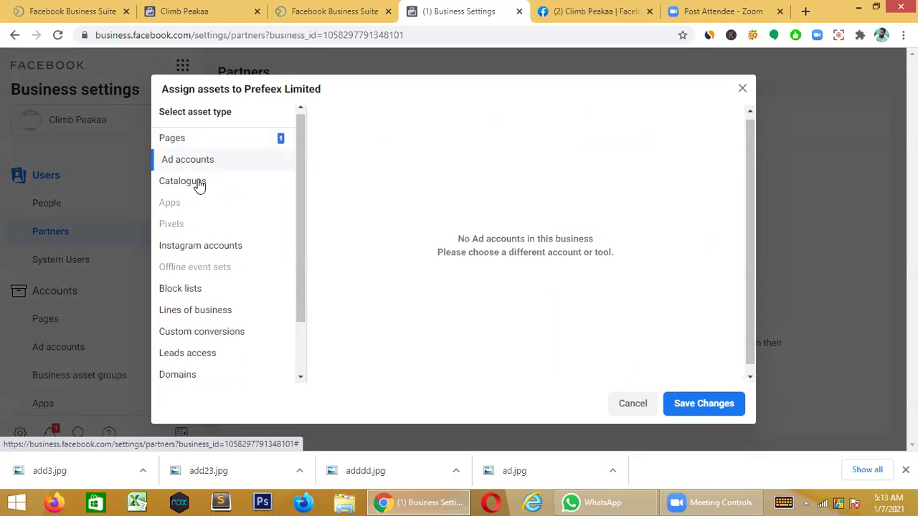
# - Share the Climb Peakaa Catalogue with Prefeex Limited with Manage catalogue access and save the changes
pyautogui.click(201, 185)
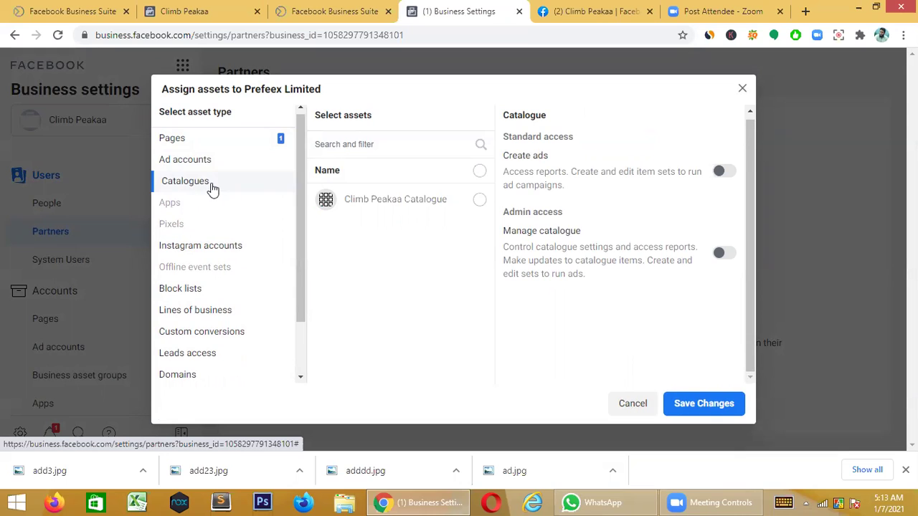
pyautogui.click(405, 206)
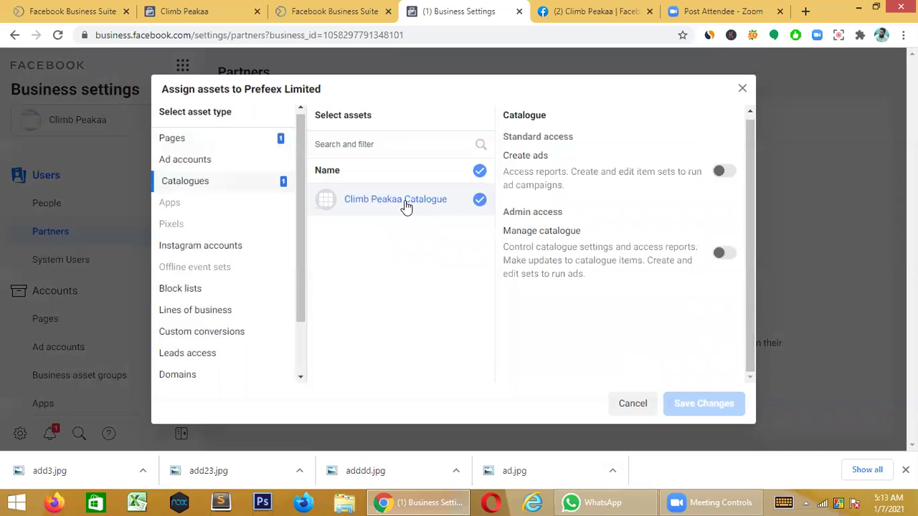
pyautogui.click(726, 254)
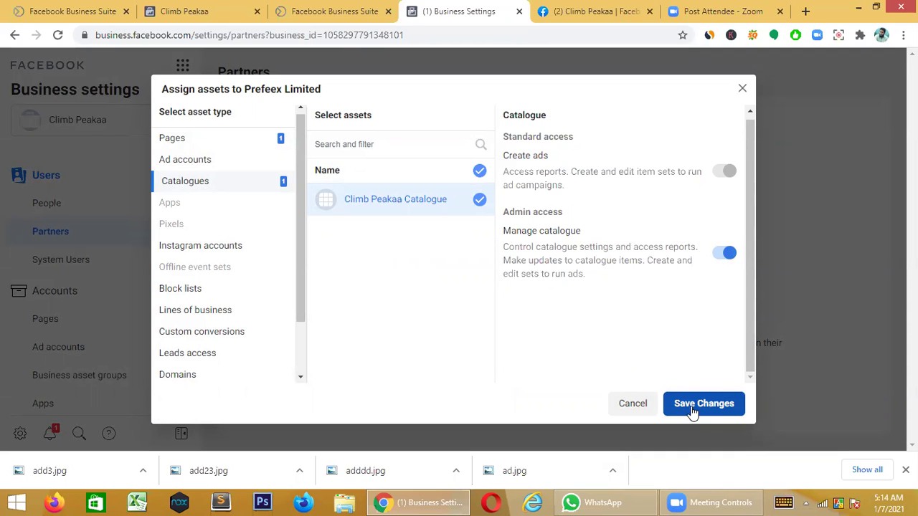
pyautogui.click(692, 406)
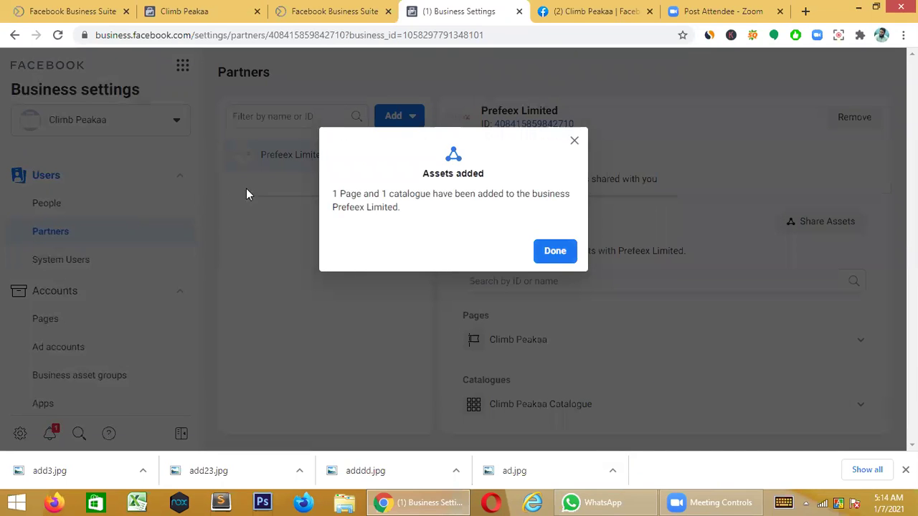
pyautogui.click(555, 253)
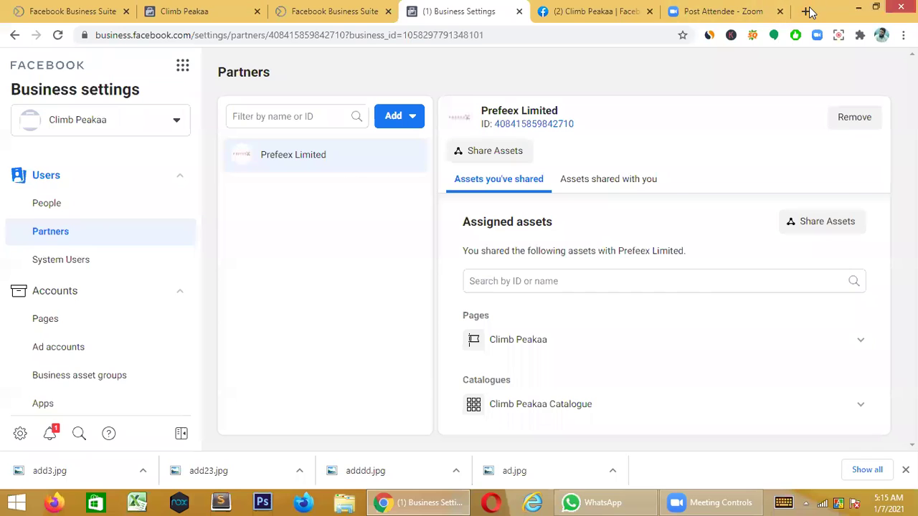
pyautogui.click(806, 12)
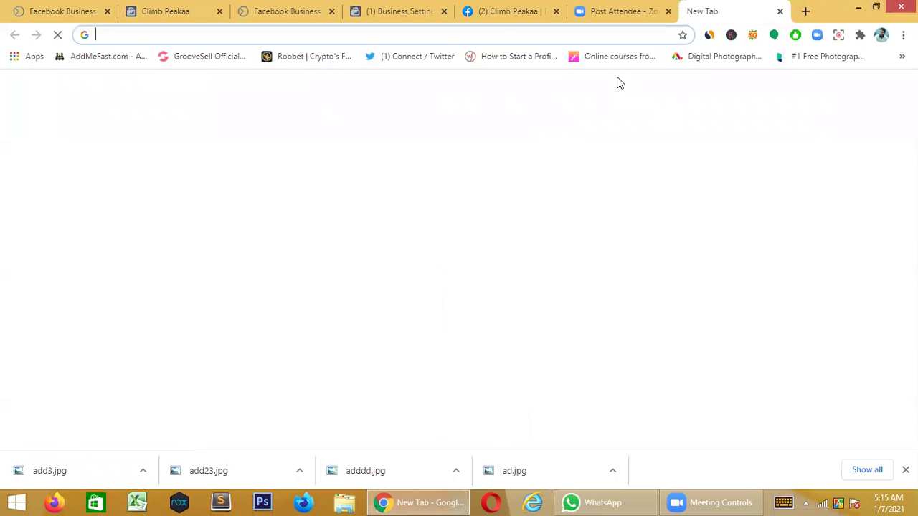
# - Load instagram.com in the new tab to reach the Instagram login page
pyautogui.write('insta')
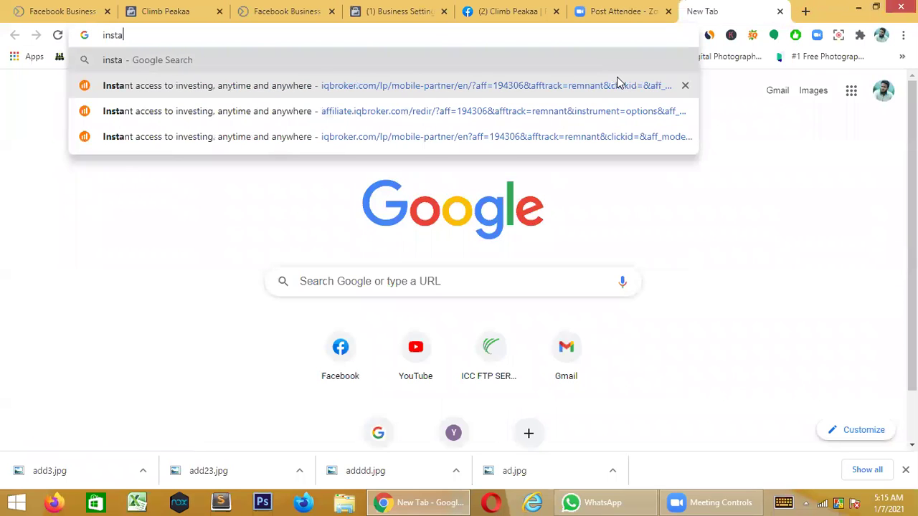
pyautogui.write('gram.')
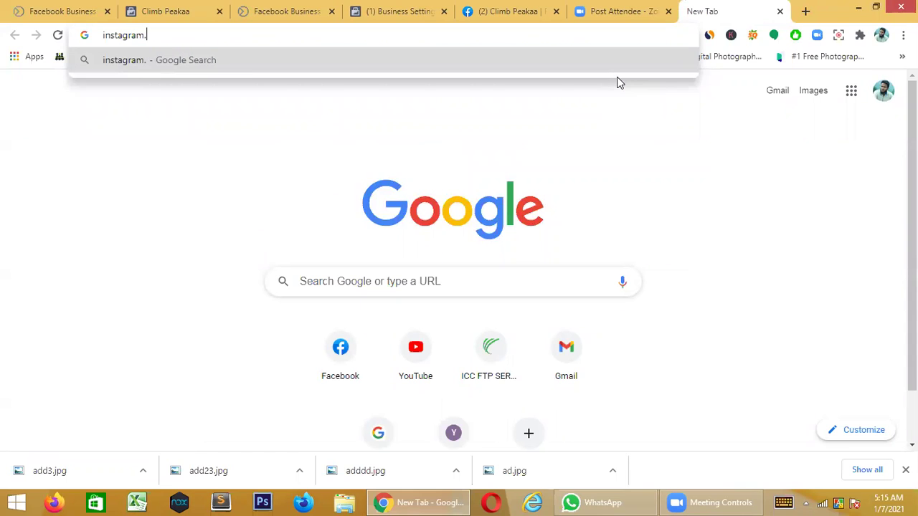
pyautogui.write('com')
pyautogui.press('Return')
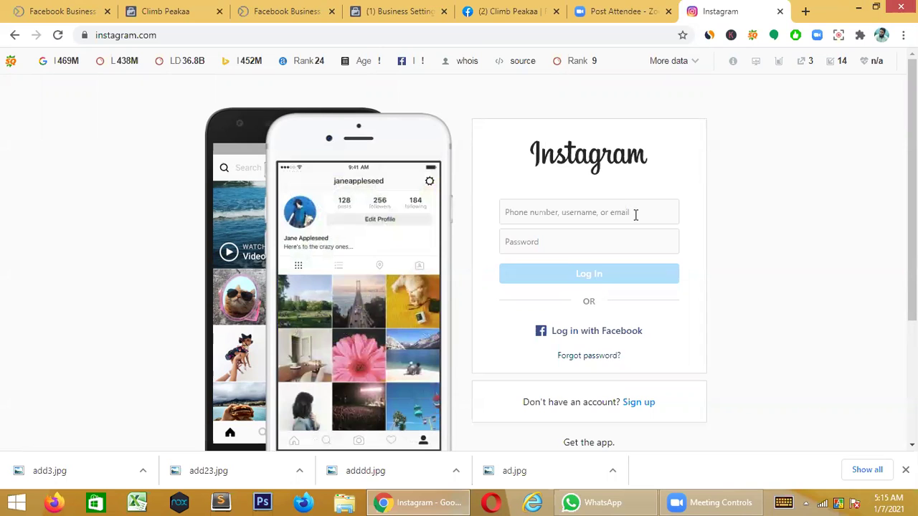
pyautogui.click(635, 214)
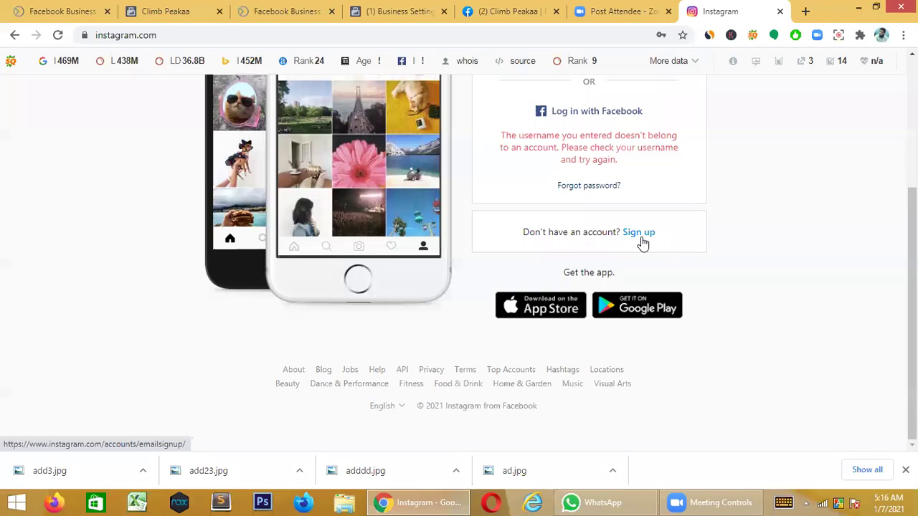
# - Open Instagram's sign-up form and fill in the saved mobile number
pyautogui.click(639, 232)
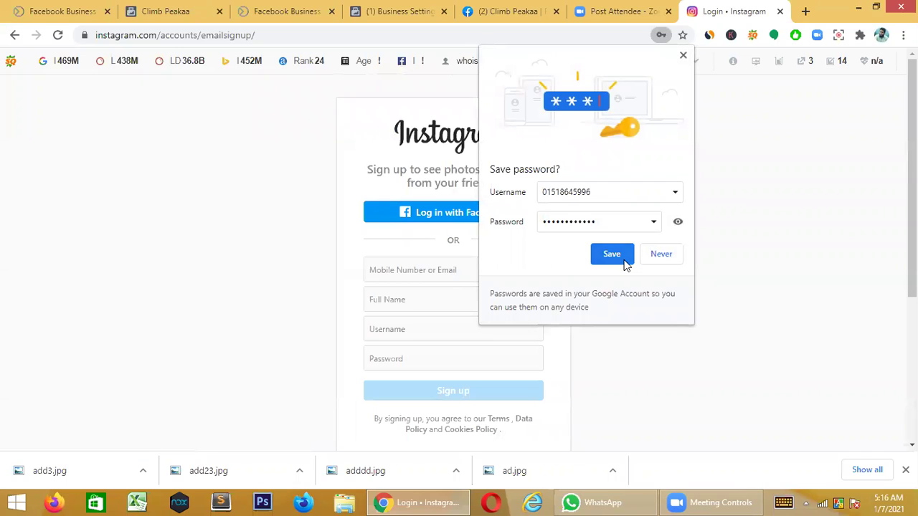
pyautogui.click(666, 258)
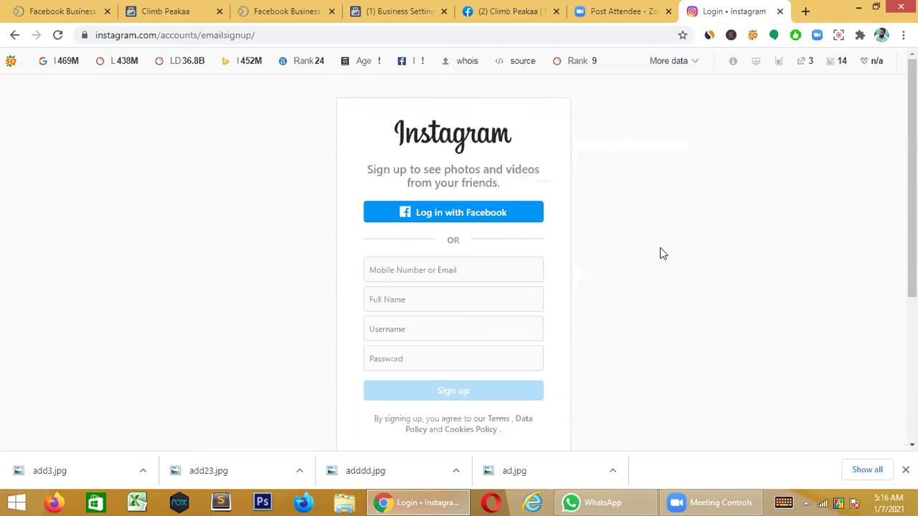
pyautogui.click(466, 270)
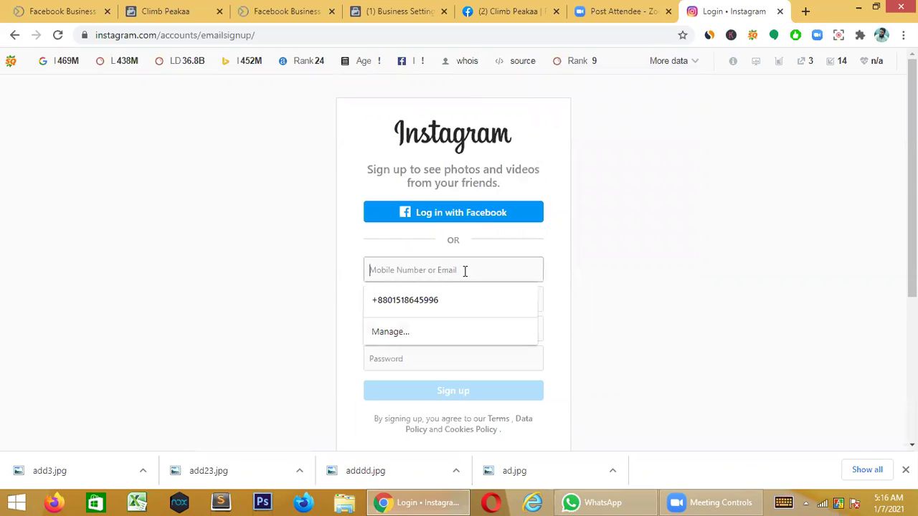
pyautogui.click(431, 299)
pyautogui.click(425, 302)
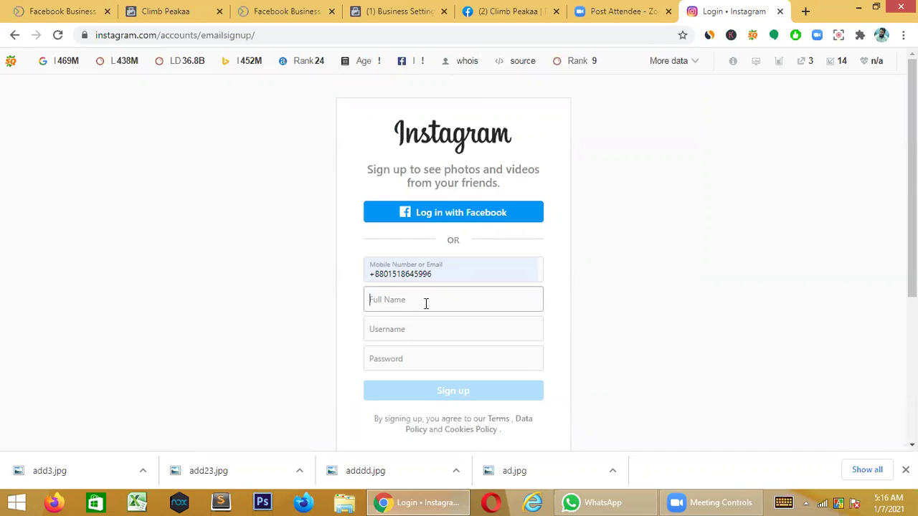
# - Enter the full name 'Climb Peakaa' with a capital P
pyautogui.write('Climb peakaa')
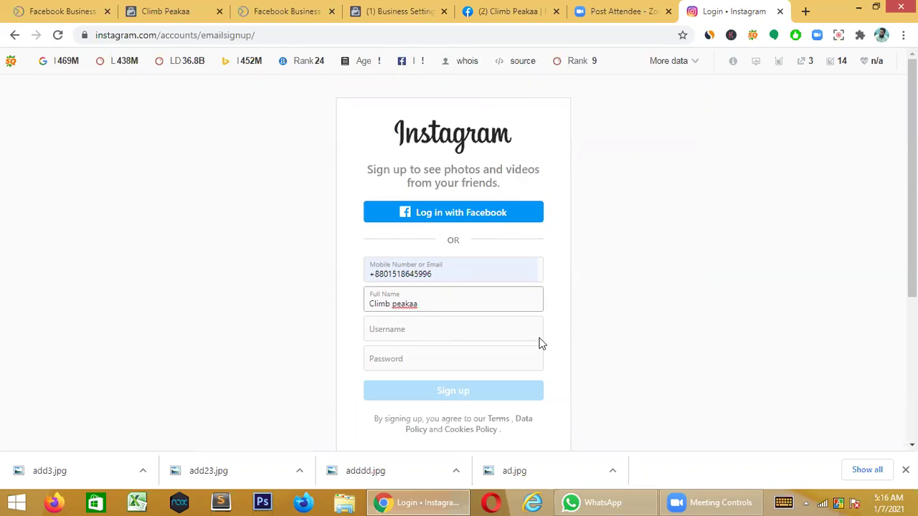
pyautogui.press('Left')
pyautogui.press('Left')
pyautogui.press('Left')
pyautogui.press('BackSpace')
pyautogui.write('P')
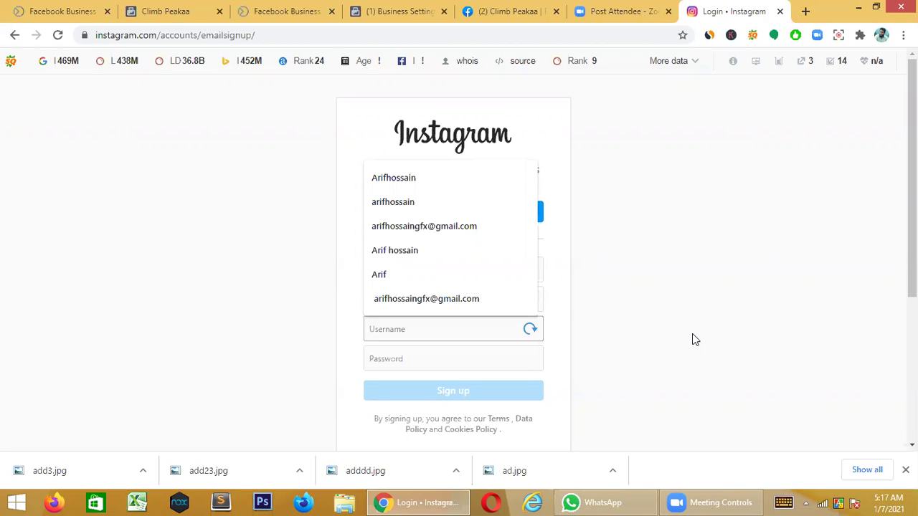
# - Enter username 'climbpeakaa' and a password, then submit the sign-up form
pyautogui.write('C')
pyautogui.write('im')
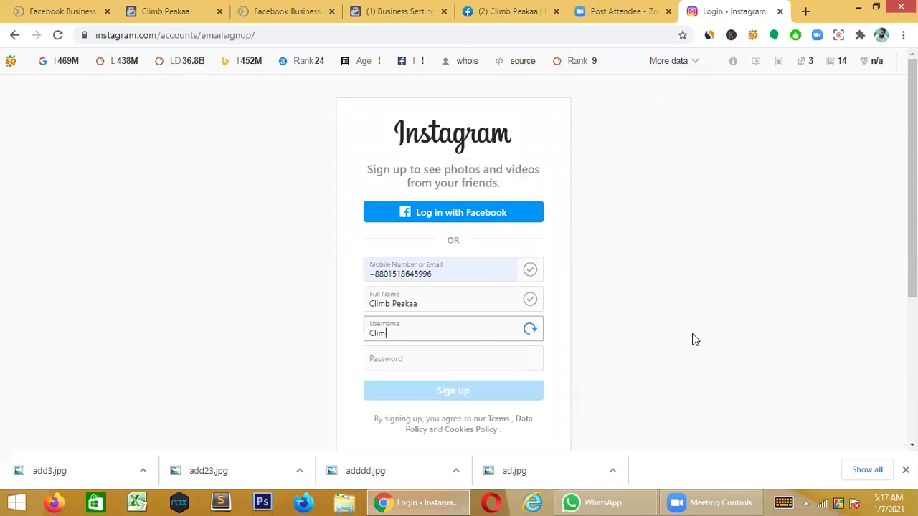
pyautogui.write('b Pea')
pyautogui.press('BackSpace')
pyautogui.press('BackSpace')
pyautogui.press('BackSpace')
pyautogui.press('BackSpace')
pyautogui.press('BackSpace')
pyautogui.press('BackSpace')
pyautogui.press('BackSpace')
pyautogui.press('BackSpace')
pyautogui.press('BackSpace')
pyautogui.write('climbpeakaa')
pyautogui.click(435, 358)
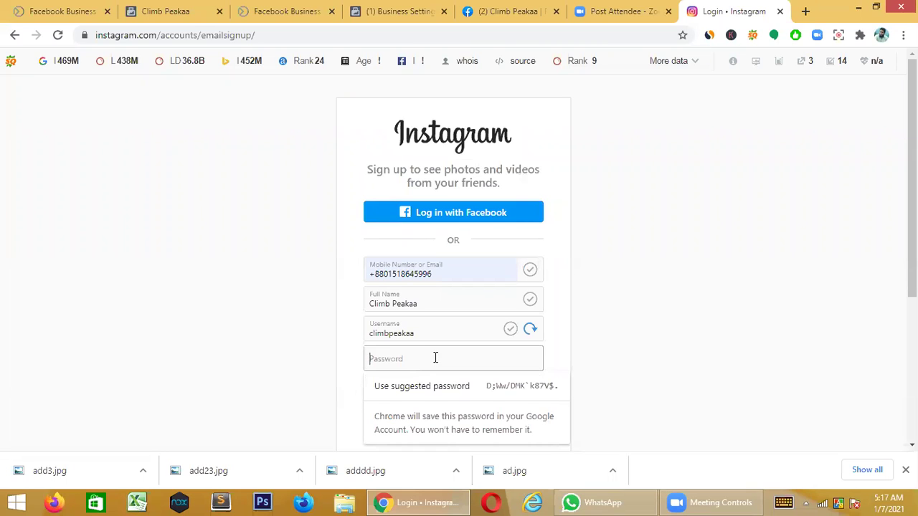
pyautogui.write('•••••')
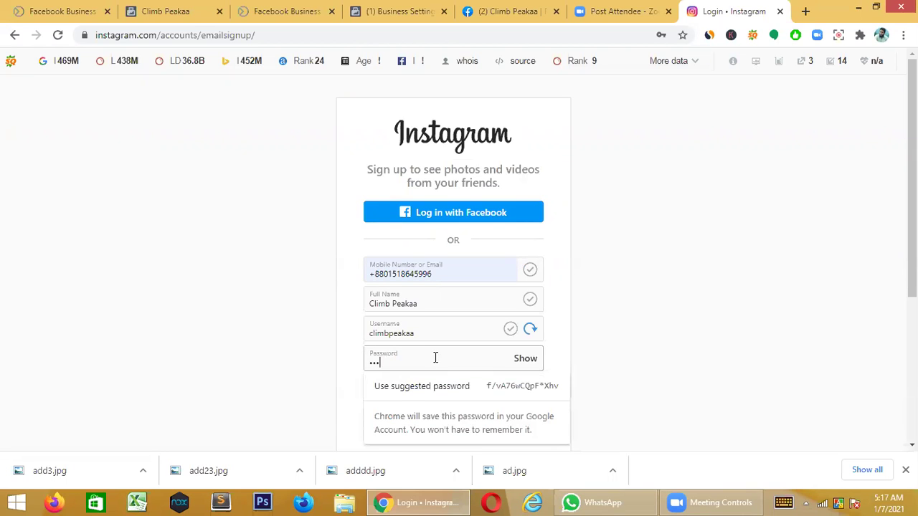
pyautogui.write('•••••••')
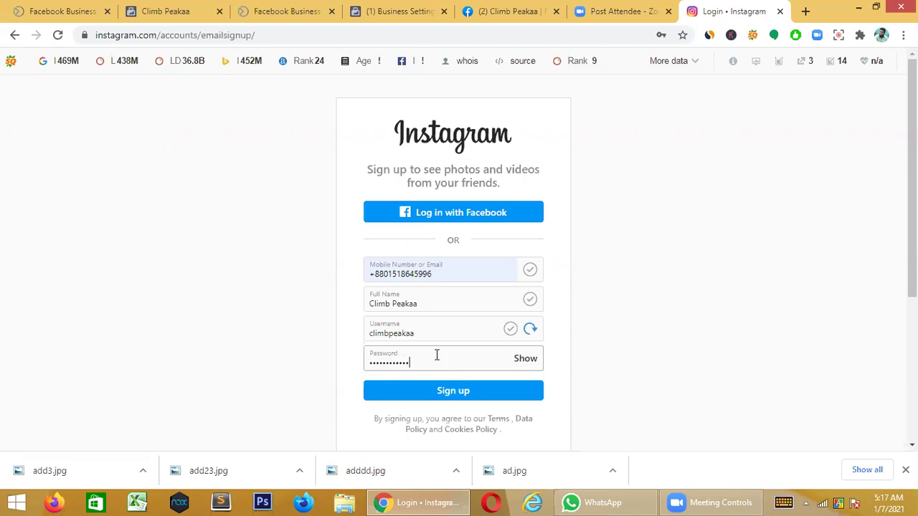
pyautogui.click(461, 396)
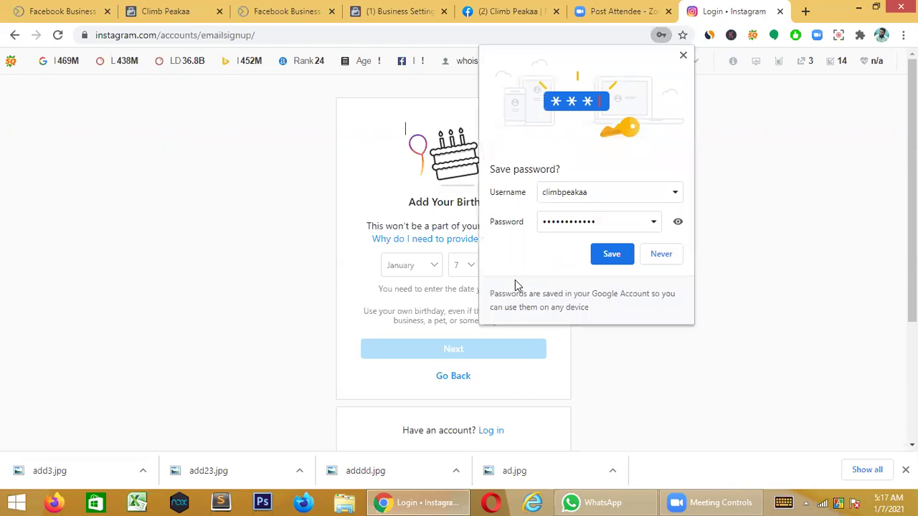
# - Save the login in Chrome, set the birthday to January 15, 1995, and continue
pyautogui.click(611, 257)
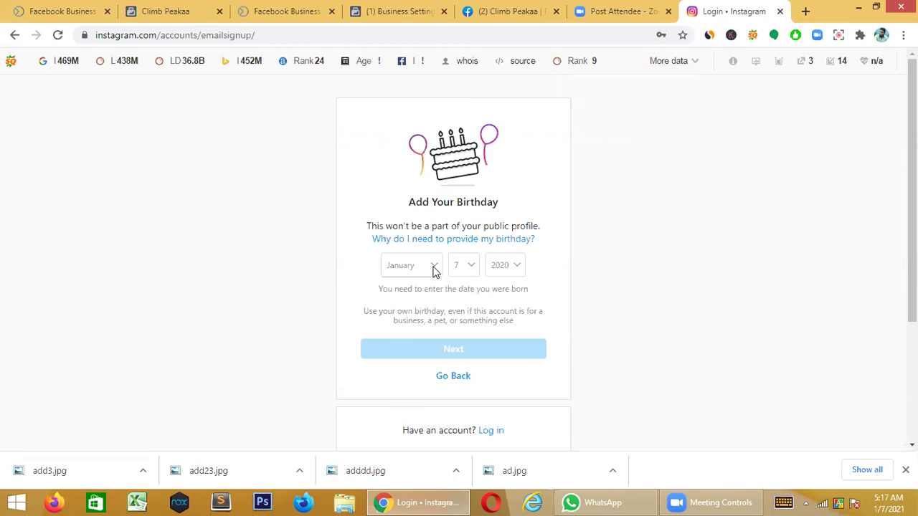
pyautogui.click(408, 268)
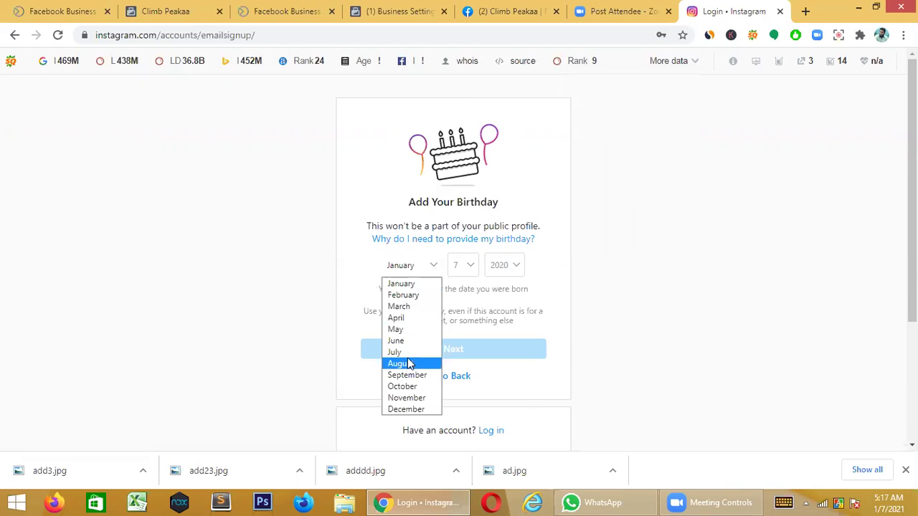
pyautogui.click(468, 281)
pyautogui.click(473, 269)
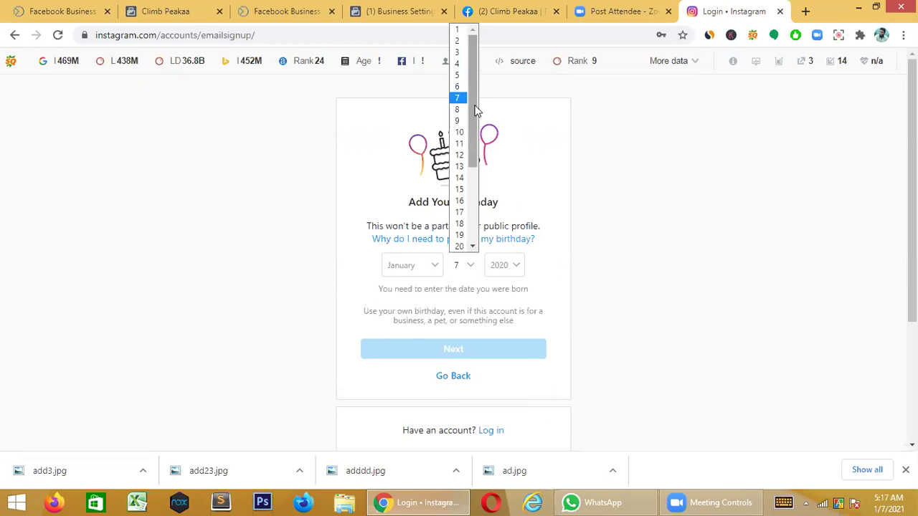
pyautogui.click(460, 191)
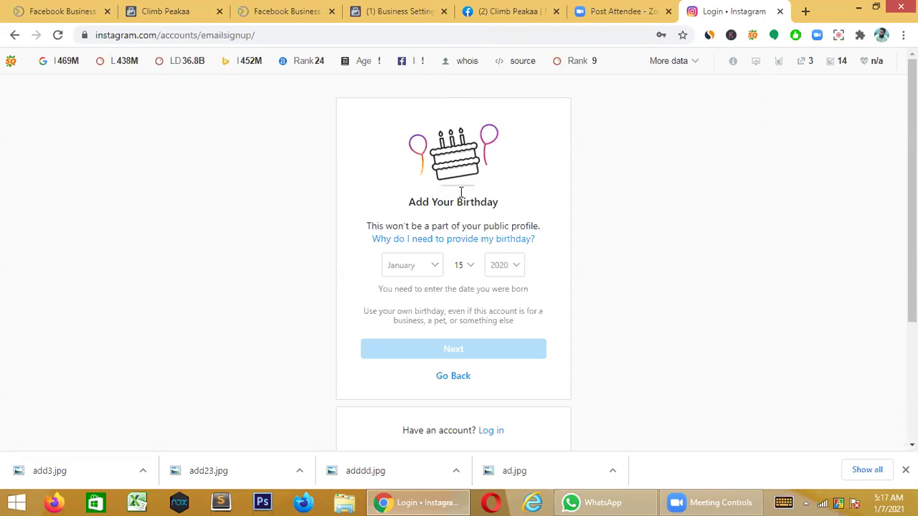
pyautogui.click(518, 266)
pyautogui.scroll(-4, 513, 180)
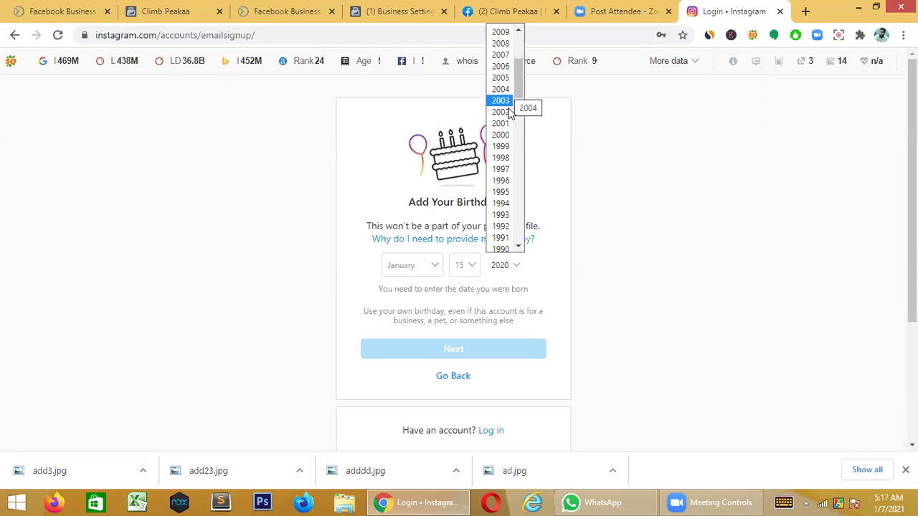
pyautogui.click(510, 193)
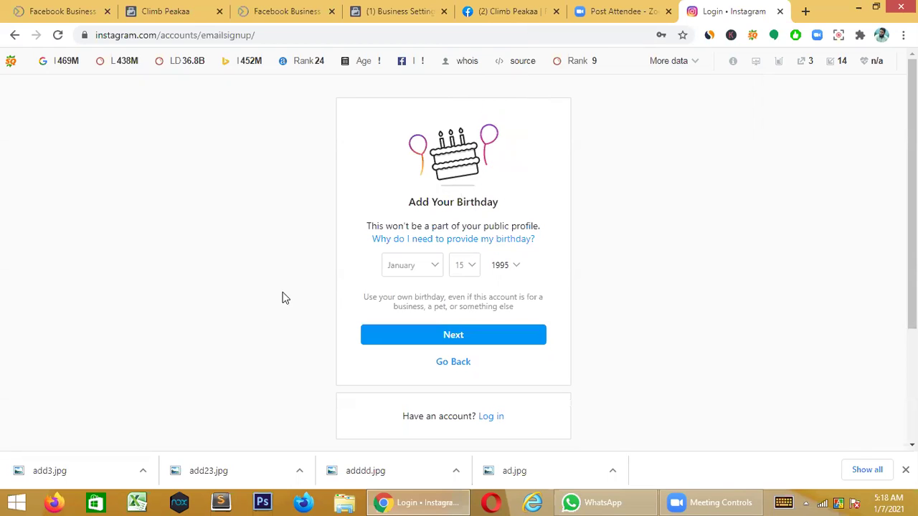
pyautogui.click(465, 343)
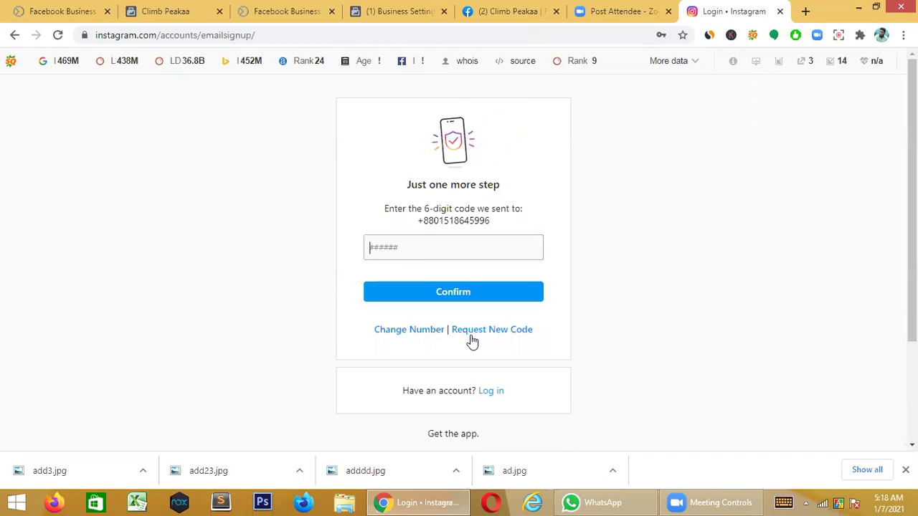
# - Focus the 6-digit code field to enter the texted confirmation code
pyautogui.click(393, 247)
pyautogui.click(427, 248)
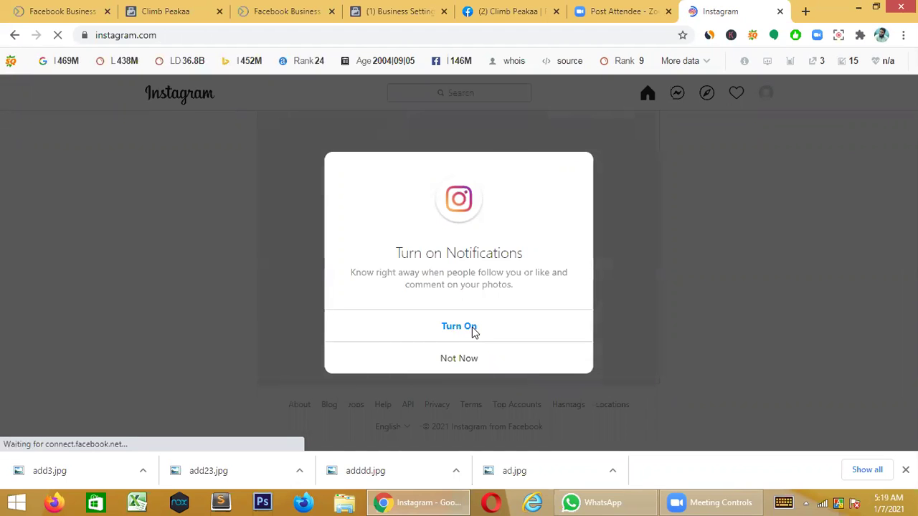
# - Turn on Instagram notifications, then block Chrome's notification permission prompt
pyautogui.click(484, 333)
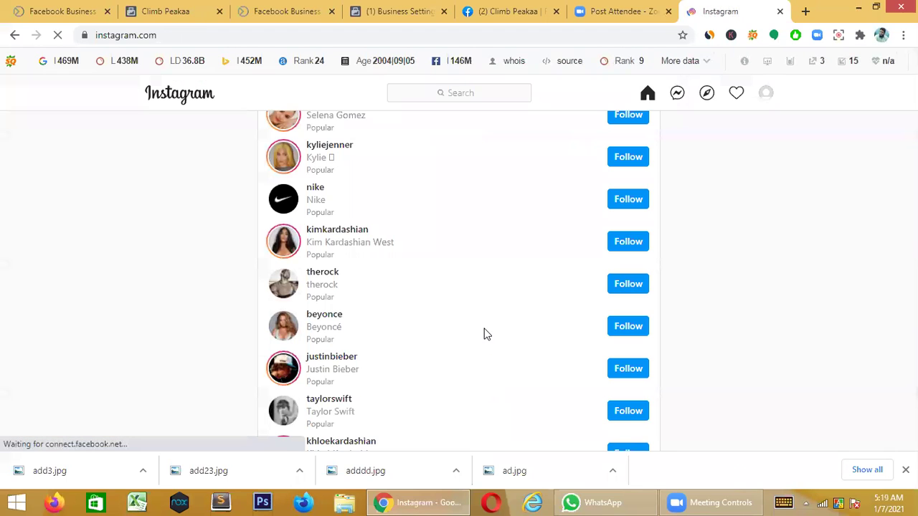
pyautogui.scroll(5, 484, 333)
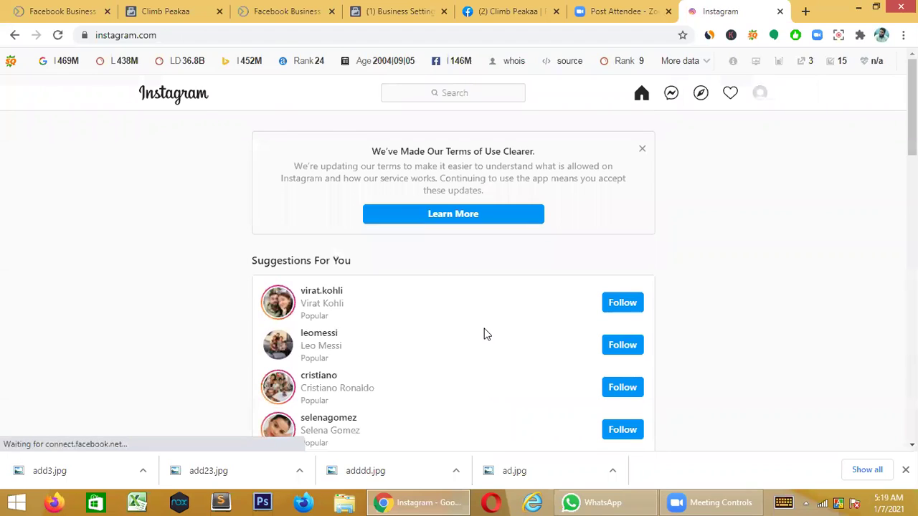
pyautogui.scroll(-10, 484, 333)
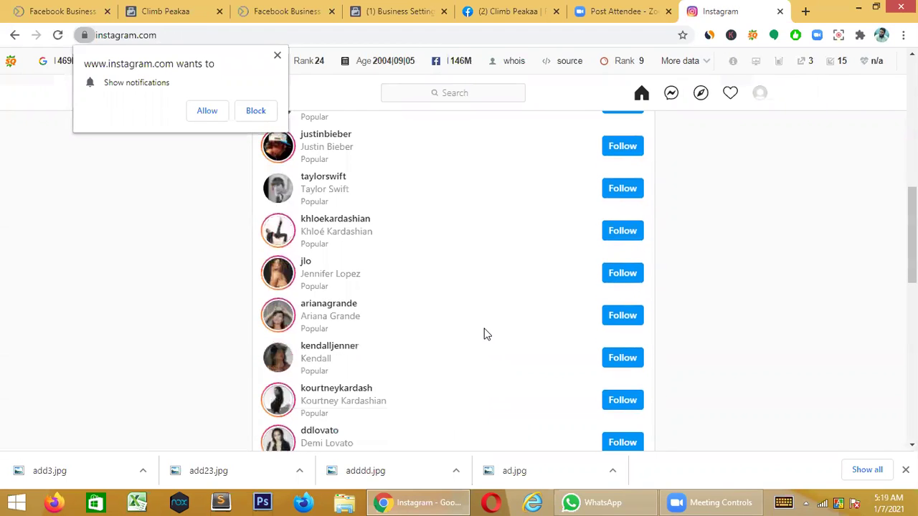
pyautogui.scroll(-2, 484, 333)
pyautogui.scroll(8, 483, 334)
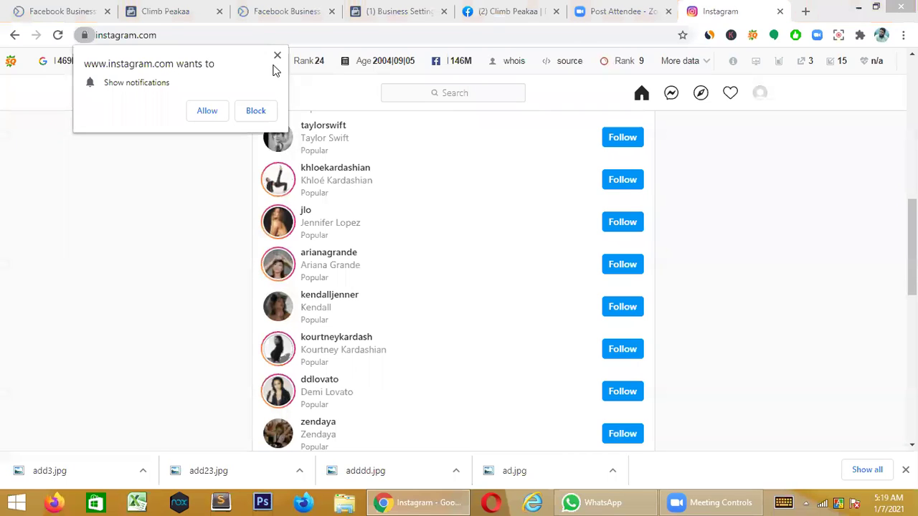
pyautogui.click(435, 197)
pyautogui.scroll(8, 435, 197)
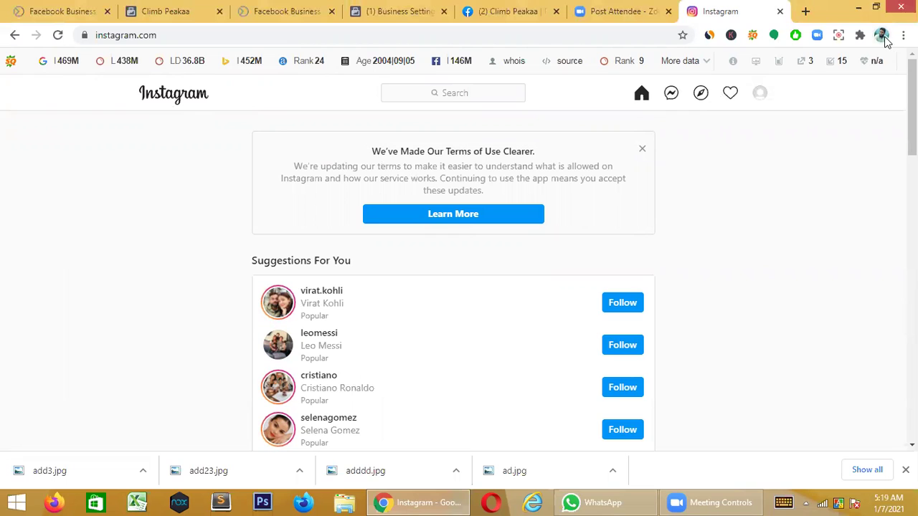
# - Check the signed-in Chrome profile and review the home feed's suggested accounts
pyautogui.click(881, 36)
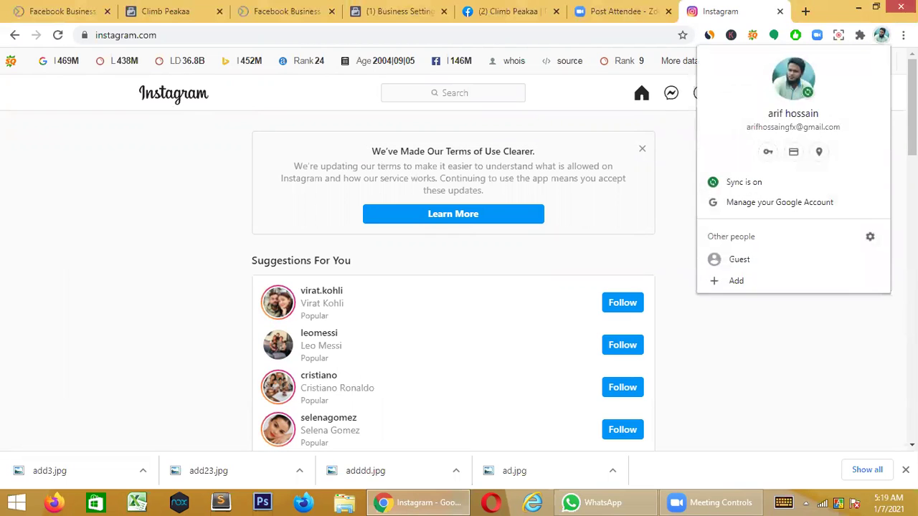
pyautogui.click(882, 36)
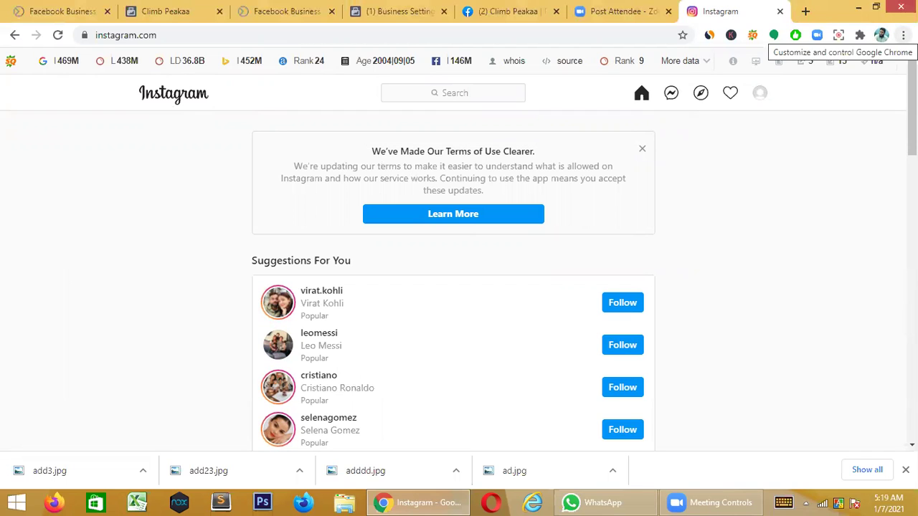
pyautogui.scroll(-1, 885, 143)
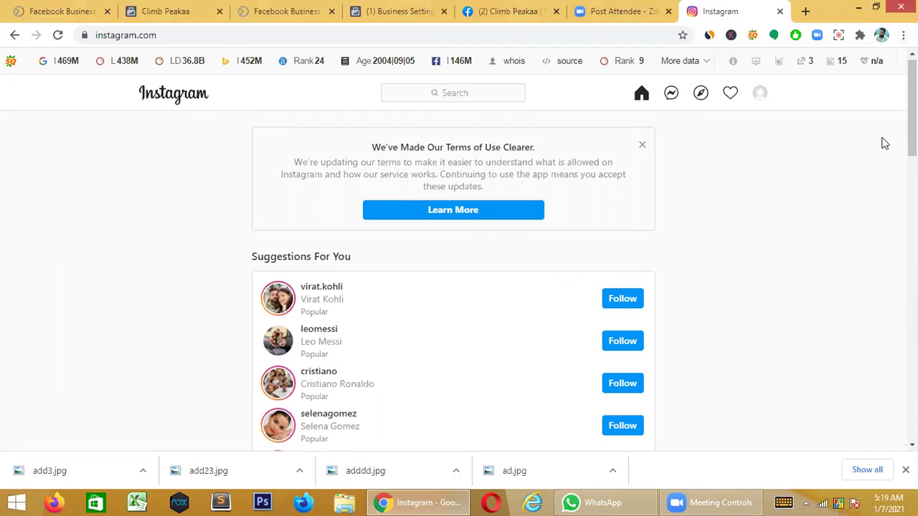
pyautogui.scroll(-2, 885, 143)
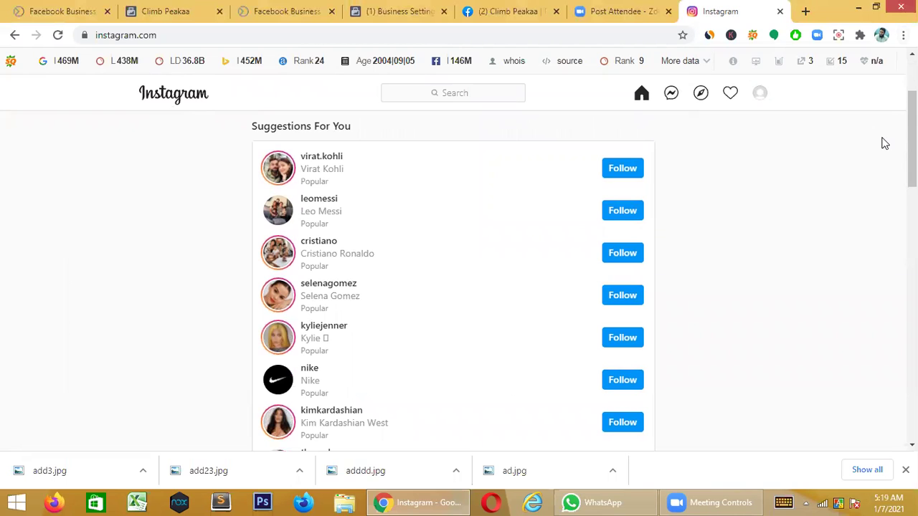
pyautogui.scroll(1, 246, 138)
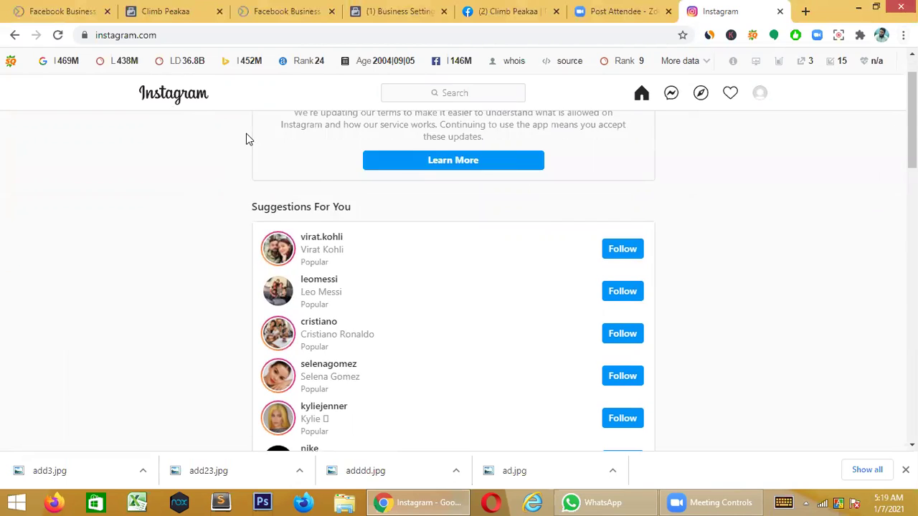
pyautogui.scroll(1, 246, 138)
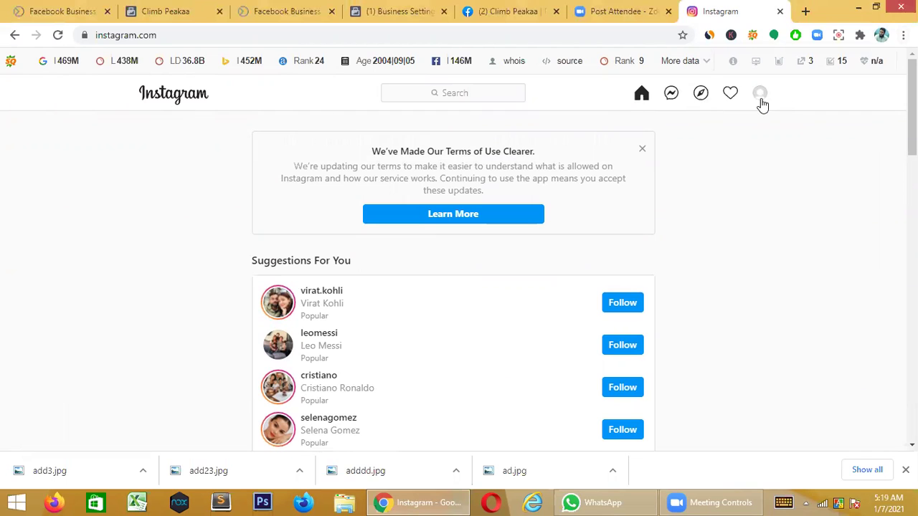
# - Open the new account's Edit Profile page and select the empty Website field
pyautogui.click(760, 98)
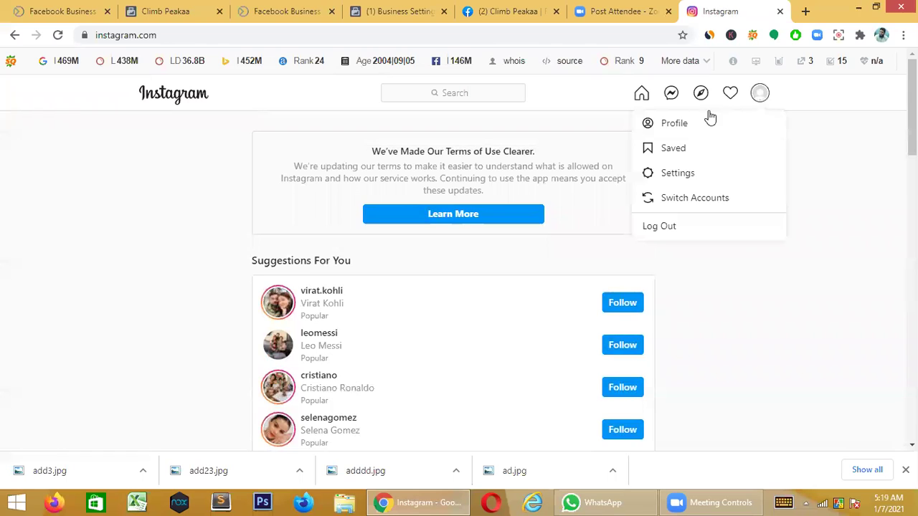
pyautogui.click(683, 126)
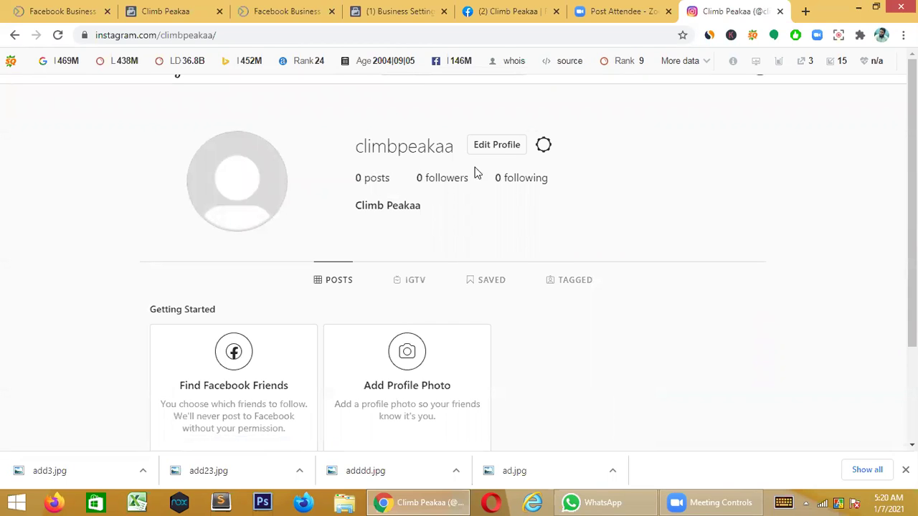
pyautogui.click(516, 151)
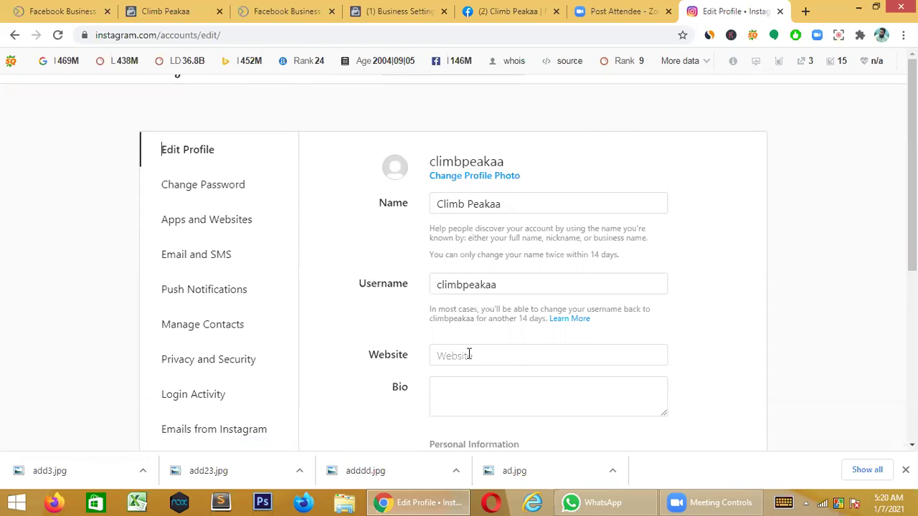
pyautogui.click(461, 392)
pyautogui.click(505, 355)
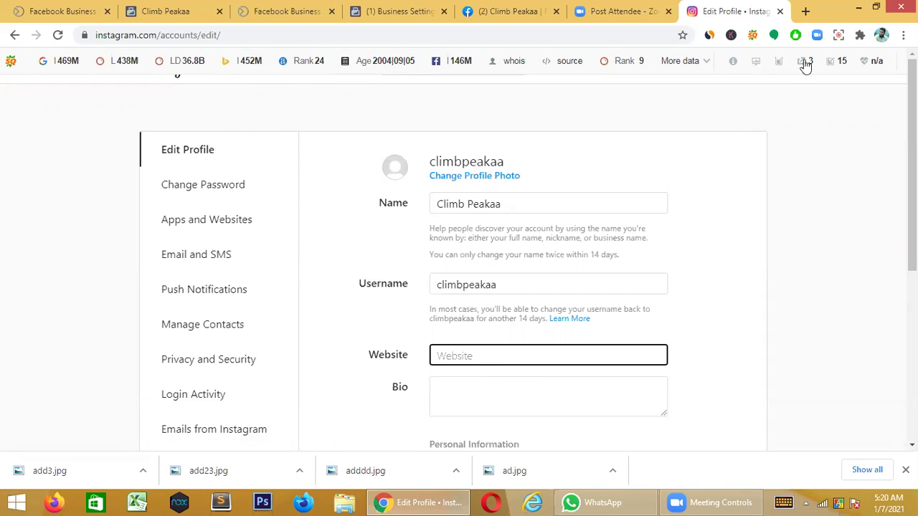
pyautogui.click(805, 11)
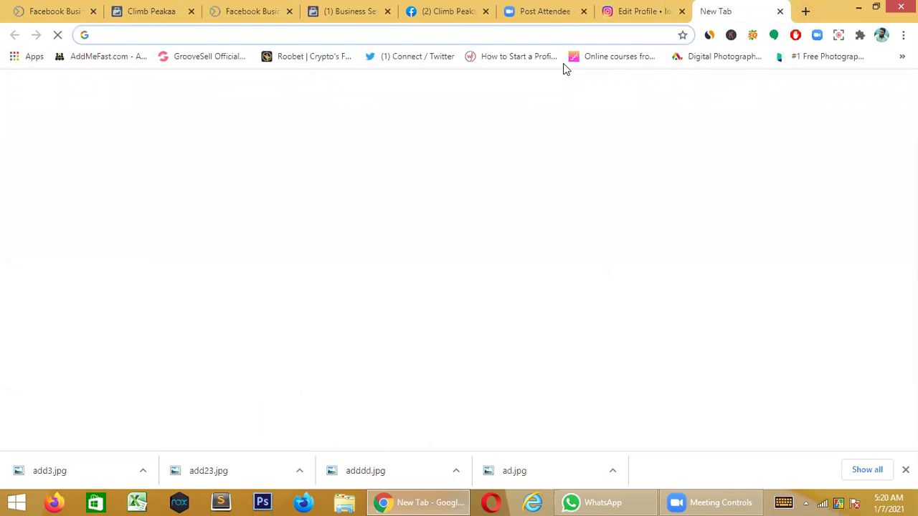
pyautogui.write('climbpeakaa.com/')
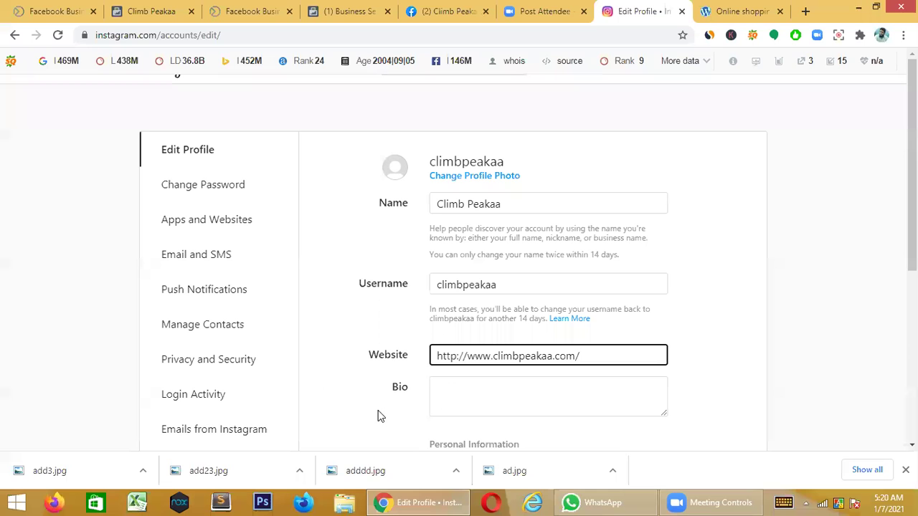
pyautogui.click(477, 388)
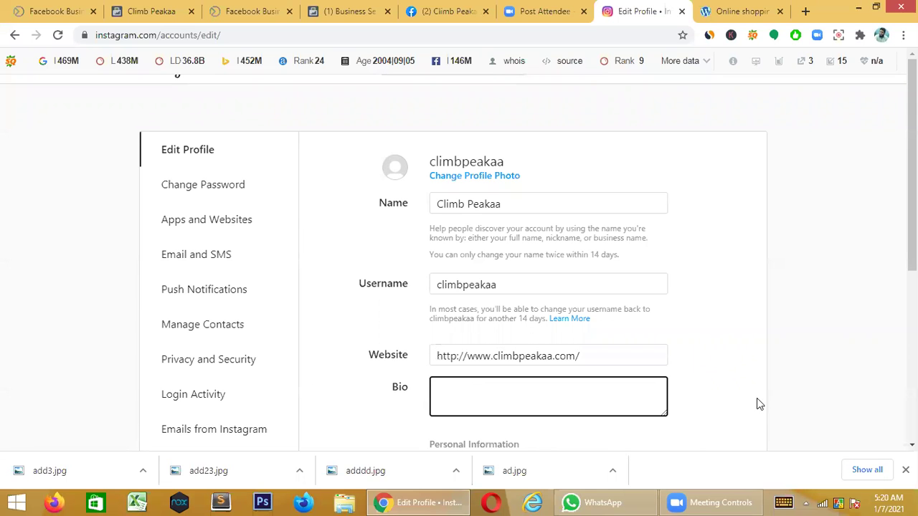
pyautogui.scroll(-4, 739, 386)
pyautogui.scroll(1, 742, 391)
pyautogui.scroll(2, 742, 391)
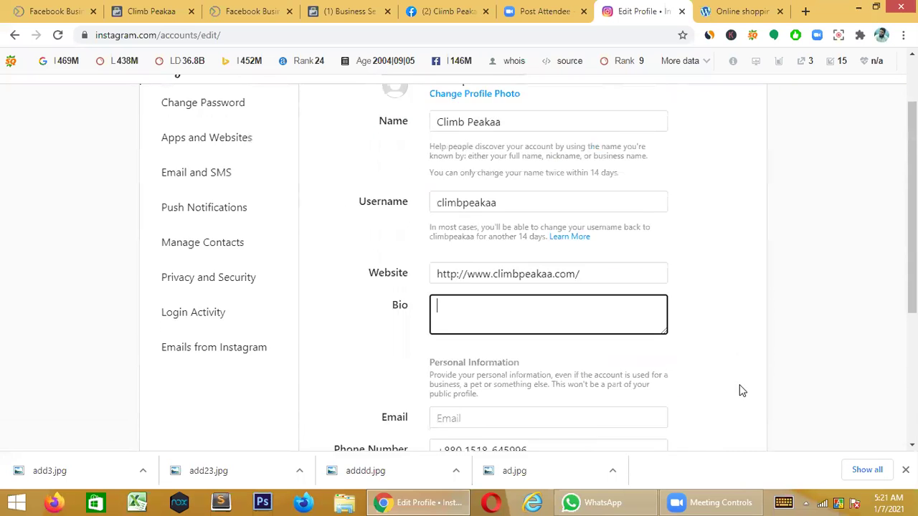
# - Copy the Facebook page's About description beginning 'we deliver your Desired product to you'
pyautogui.click(453, 10)
pyautogui.moveTo(312, 311); pyautogui.dragTo(394, 377)
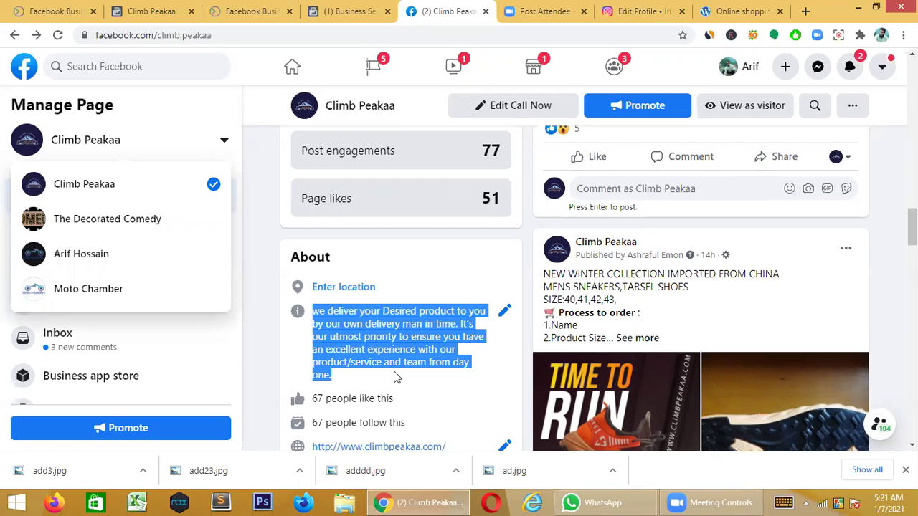
pyautogui.rightClick(385, 324)
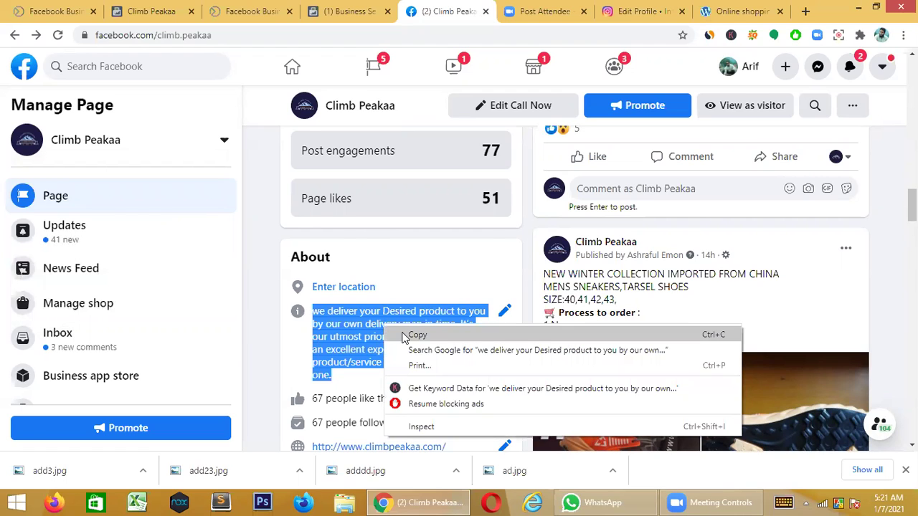
pyautogui.click(416, 334)
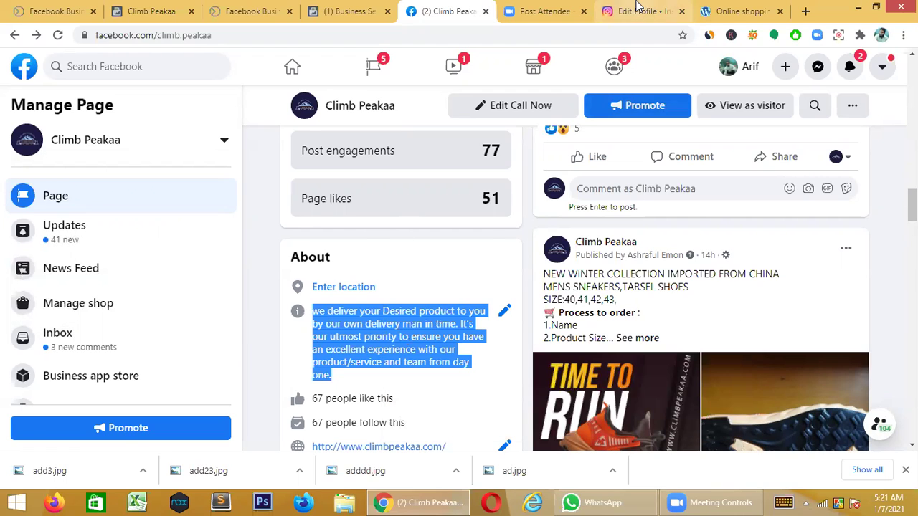
pyautogui.click(636, 9)
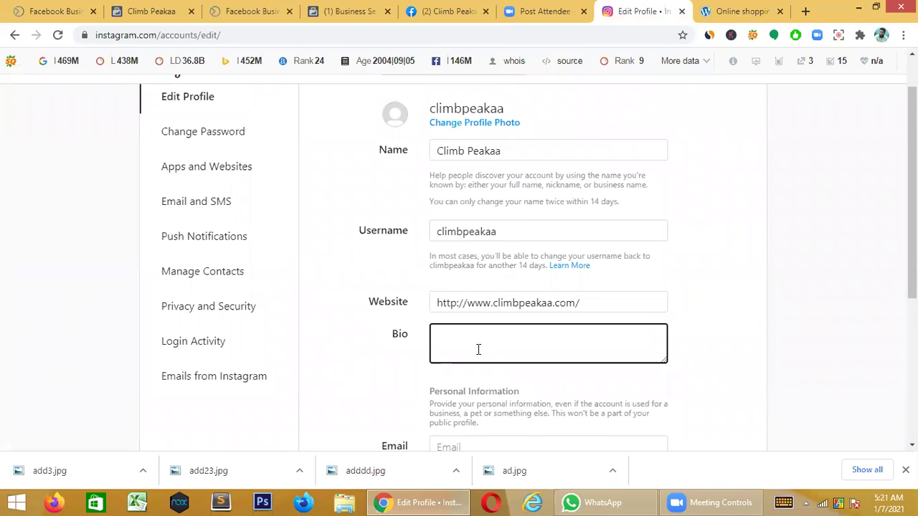
# - Paste the description into Bio, capitalise 'We', lowercase 'desired', and enlarge the box
pyautogui.hotkey('ctrl', 'v')
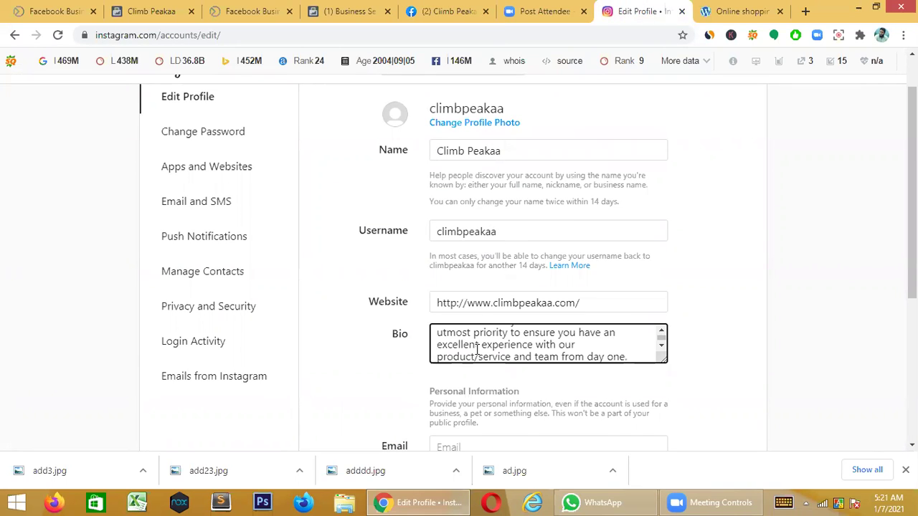
pyautogui.scroll(1, 553, 346)
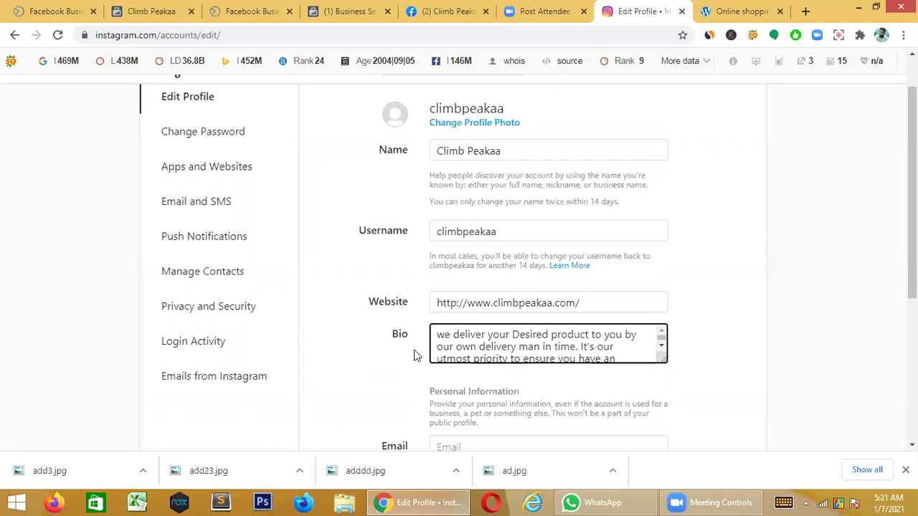
pyautogui.click(437, 334)
pyautogui.press('Delete')
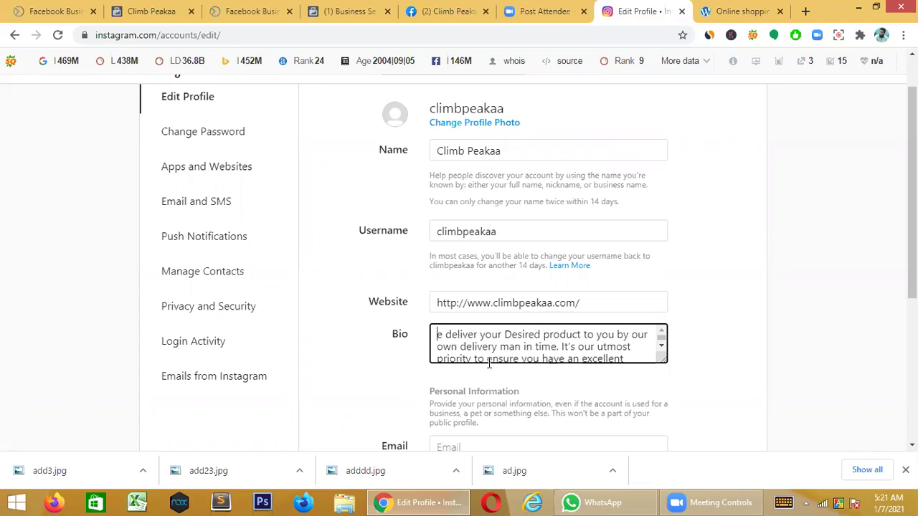
pyautogui.write('W')
pyautogui.press('Right')
pyautogui.press('Right')
pyautogui.press('Right')
pyautogui.press('Right')
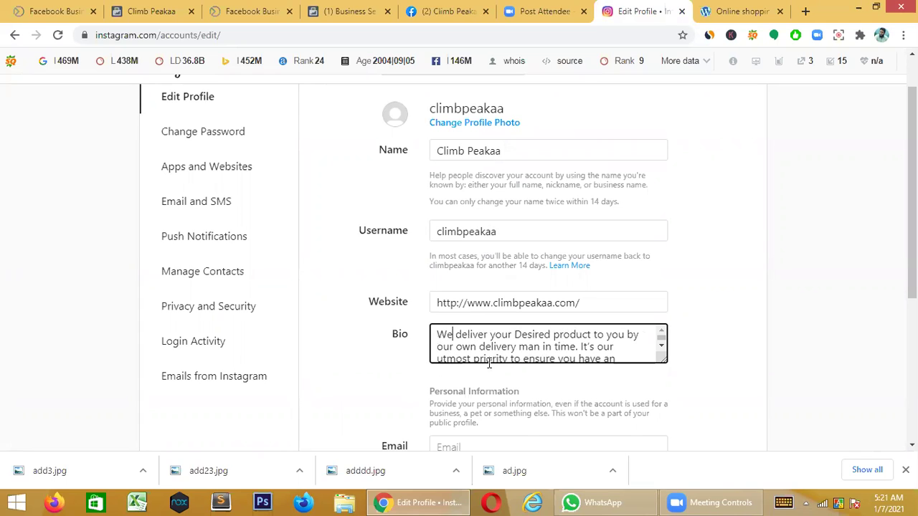
pyautogui.press('Right')
pyautogui.press('Right')
pyautogui.press('Right')
pyautogui.press('Right')
pyautogui.press('Right')
pyautogui.press('Right')
pyautogui.press('Right')
pyautogui.press('Right')
pyautogui.press('Right')
pyautogui.press('Right')
pyautogui.press('Right')
pyautogui.press('Right')
pyautogui.press('BackSpace')
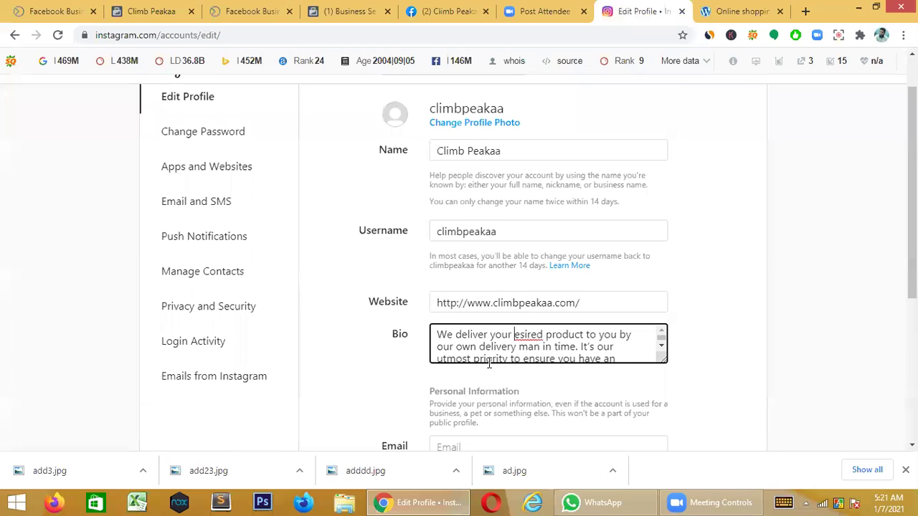
pyautogui.write('d')
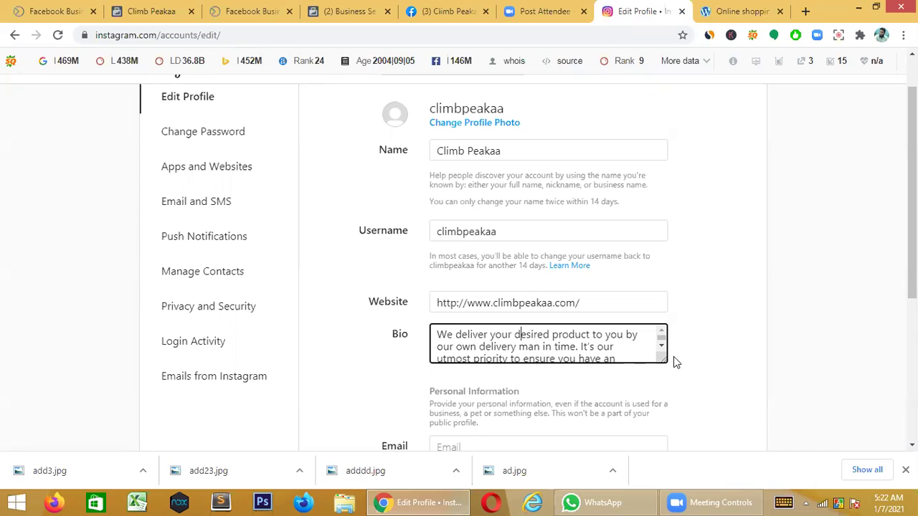
pyautogui.moveTo(665, 361); pyautogui.dragTo(695, 396)
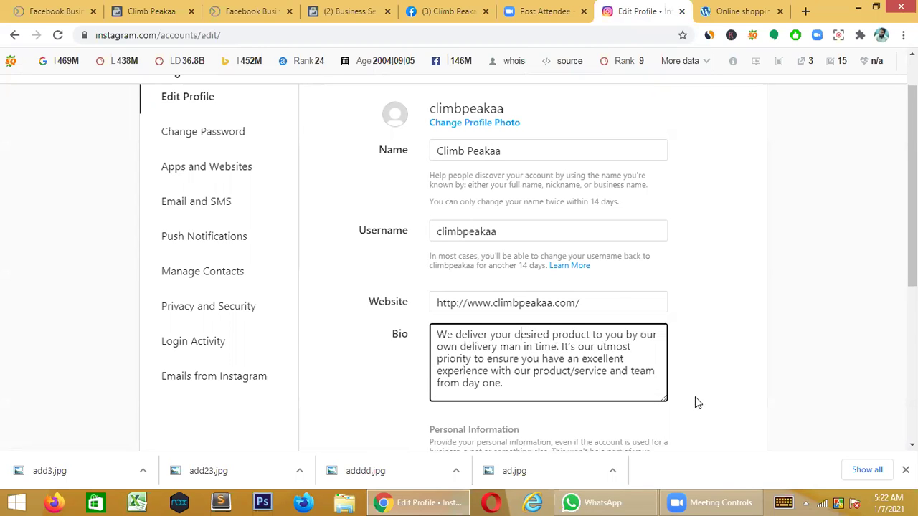
pyautogui.scroll(-4, 573, 420)
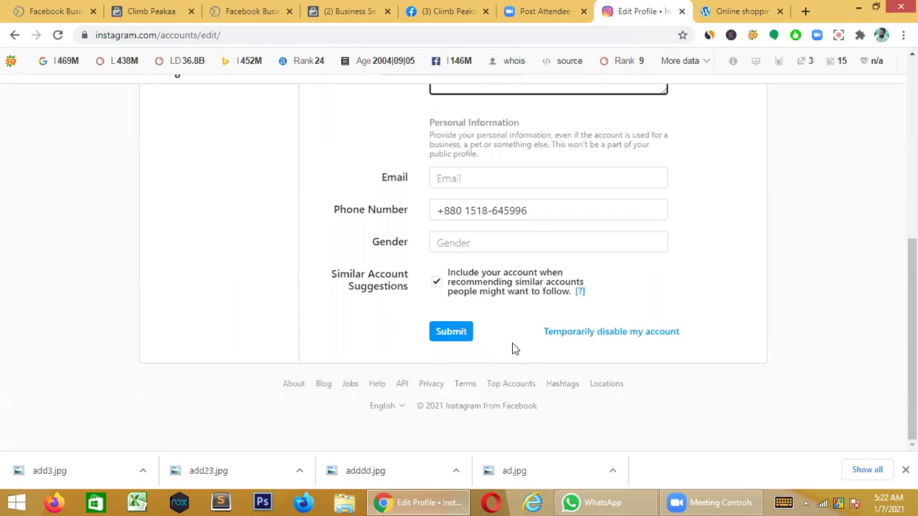
pyautogui.scroll(1, 512, 343)
# - Enter the account's e-mail address, keep gender as Prefer Not To Say, and submit the profile
pyautogui.click(455, 246)
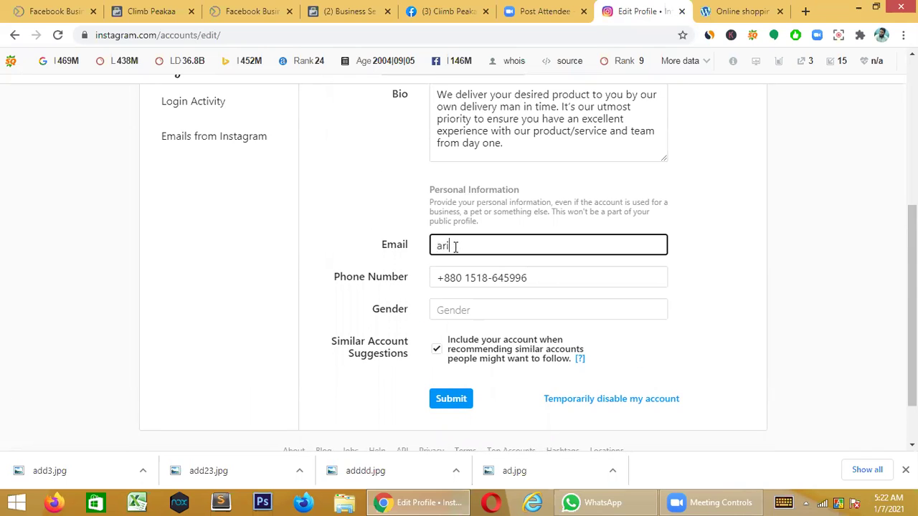
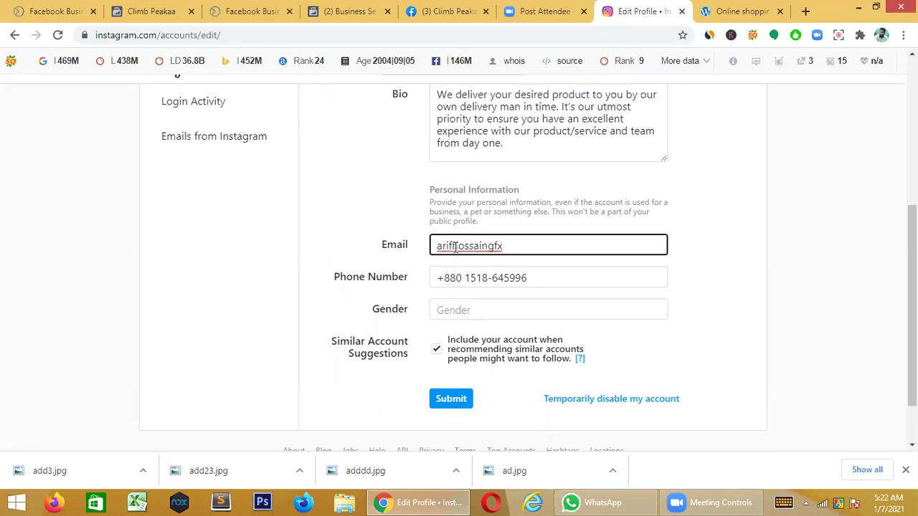
pyautogui.click(491, 311)
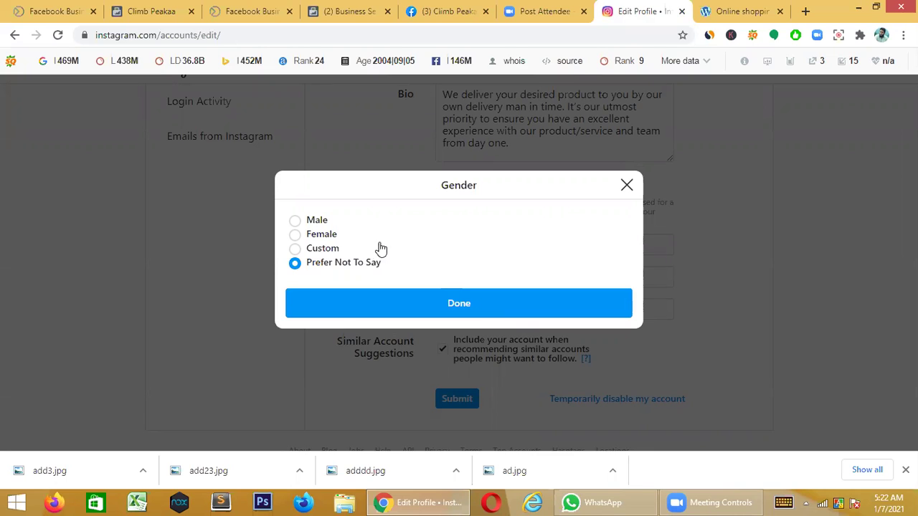
pyautogui.click(453, 289)
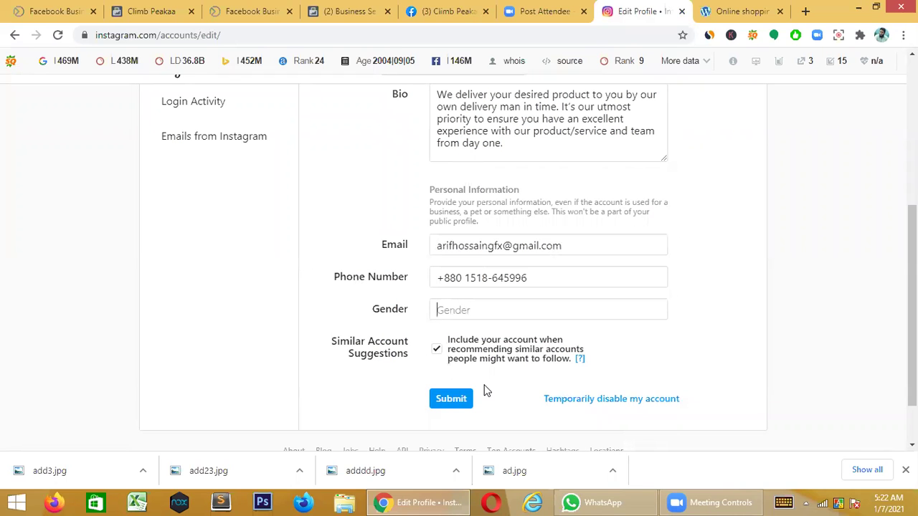
pyautogui.click(455, 406)
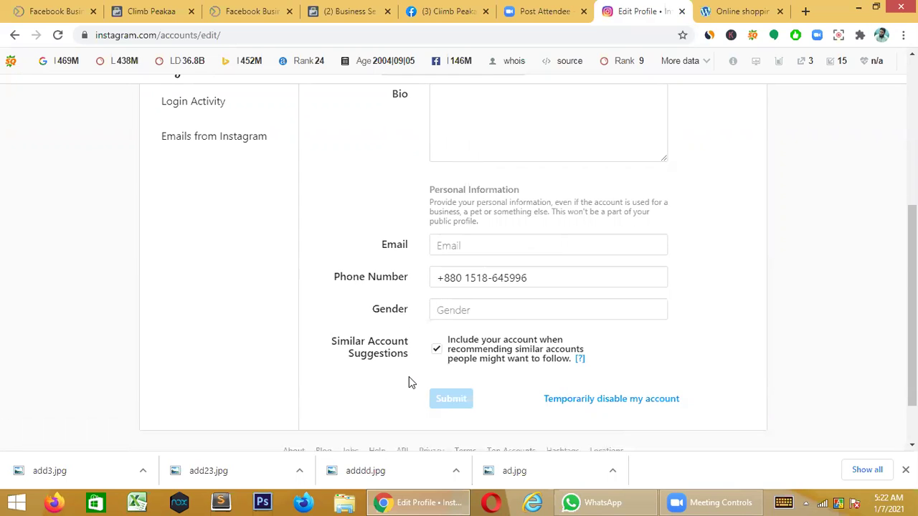
# - Paste the Facebook About description, starting "we deliver your Desired product", into the empty Bio field
pyautogui.scroll(2, 498, 355)
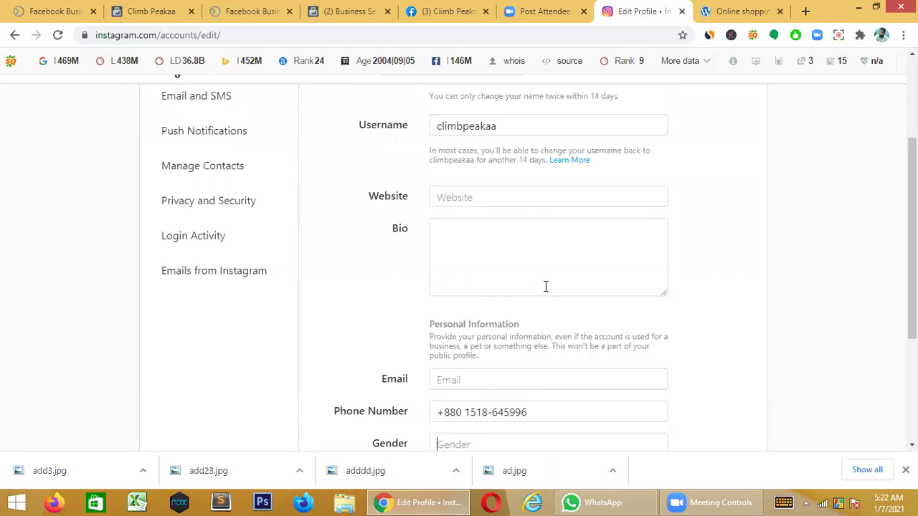
pyautogui.click(482, 247)
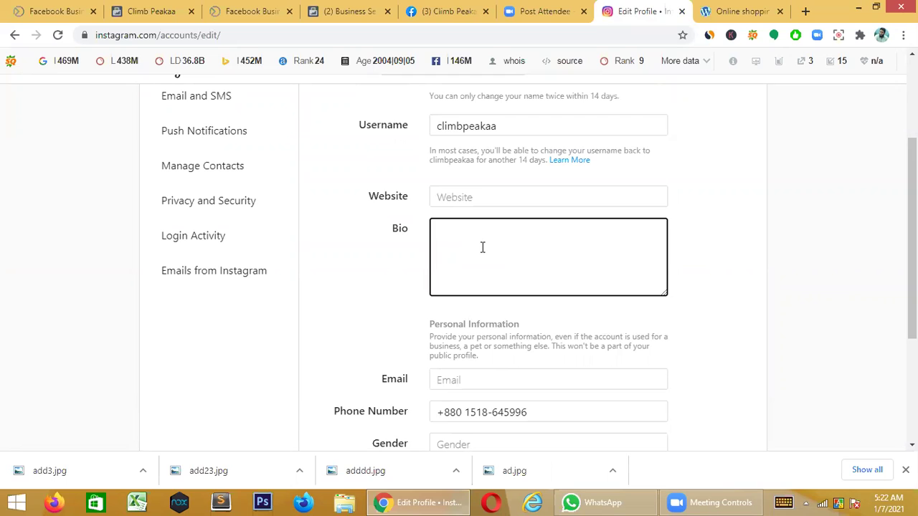
pyautogui.hotkey('ctrl', 'v')
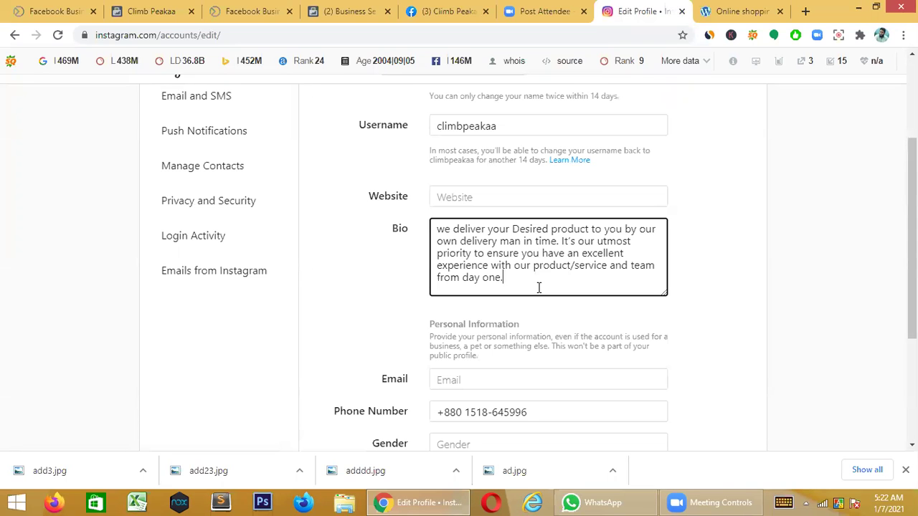
pyautogui.scroll(1, 538, 287)
pyautogui.scroll(-1, 539, 287)
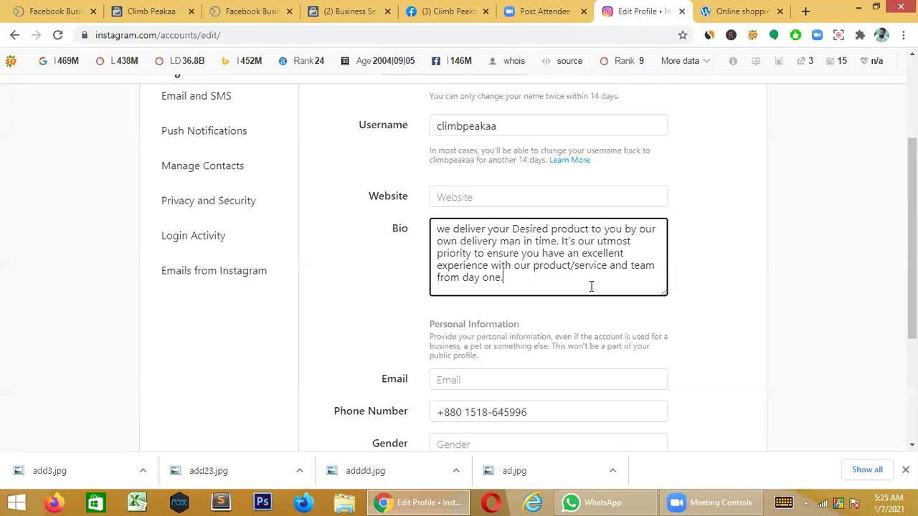
# - Trim the bio so it ends with "own delivery man in time.", dropping the trailing "It's"
pyautogui.press('BackSpace')
pyautogui.press('BackSpace')
pyautogui.press('BackSpace')
pyautogui.press('BackSpace')
pyautogui.press('BackSpace')
pyautogui.press('BackSpace')
pyautogui.press('BackSpace')
pyautogui.press('BackSpace')
pyautogui.press('BackSpace')
pyautogui.press('BackSpace')
pyautogui.press('BackSpace')
pyautogui.press('BackSpace')
pyautogui.press('BackSpace')
pyautogui.press('BackSpace')
pyautogui.press('BackSpace')
pyautogui.press('BackSpace')
pyautogui.press('BackSpace')
pyautogui.press('BackSpace')
pyautogui.press('BackSpace')
pyautogui.press('BackSpace')
pyautogui.press('BackSpace')
pyautogui.press('BackSpace')
pyautogui.press('BackSpace')
pyautogui.press('BackSpace')
pyautogui.press('BackSpace')
pyautogui.press('BackSpace')
pyautogui.press('BackSpace')
pyautogui.press('BackSpace')
pyautogui.press('BackSpace')
pyautogui.press('BackSpace')
pyautogui.press('BackSpace')
pyautogui.press('BackSpace')
pyautogui.press('BackSpace')
pyautogui.press('BackSpace')
pyautogui.press('BackSpace')
pyautogui.press('BackSpace')
pyautogui.press('BackSpace')
pyautogui.press('BackSpace')
pyautogui.press('BackSpace')
pyautogui.press('BackSpace')
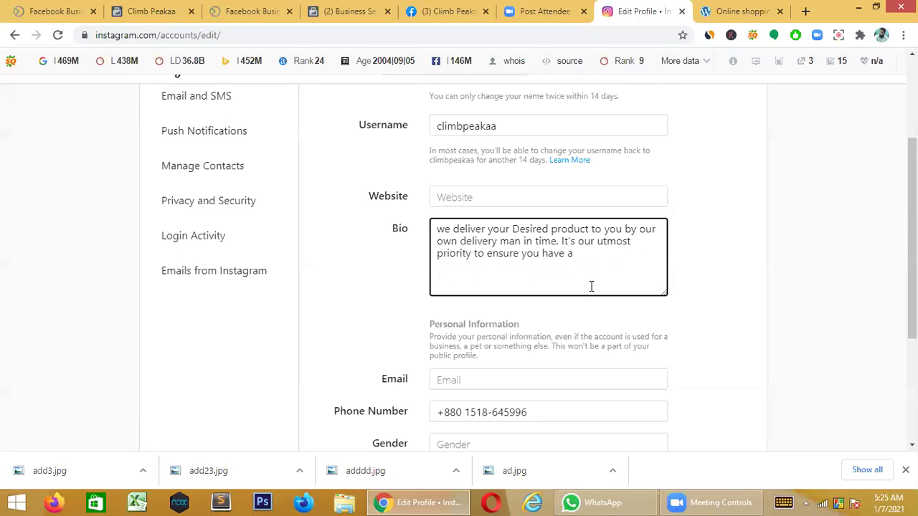
pyautogui.press('BackSpace')
pyautogui.press('BackSpace')
pyautogui.press('BackSpace')
pyautogui.press('BackSpace')
pyautogui.press('BackSpace')
pyautogui.press('BackSpace')
pyautogui.press('BackSpace')
pyautogui.press('BackSpace')
pyautogui.press('BackSpace')
pyautogui.press('BackSpace')
pyautogui.press('BackSpace')
pyautogui.press('BackSpace')
pyautogui.press('BackSpace')
pyautogui.press('BackSpace')
pyautogui.press('BackSpace')
pyautogui.press('BackSpace')
pyautogui.press('BackSpace')
pyautogui.press('BackSpace')
pyautogui.press('BackSpace')
pyautogui.press('BackSpace')
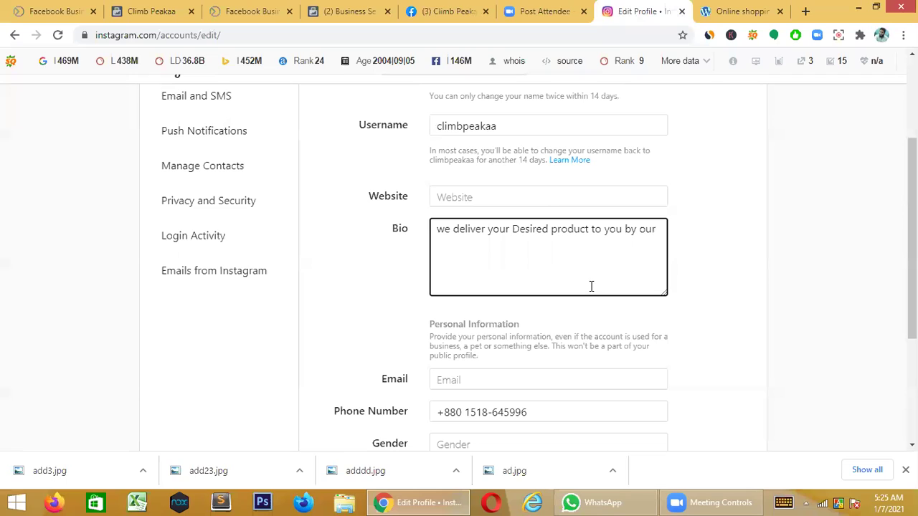
pyautogui.write("own delivery man in time. It's")
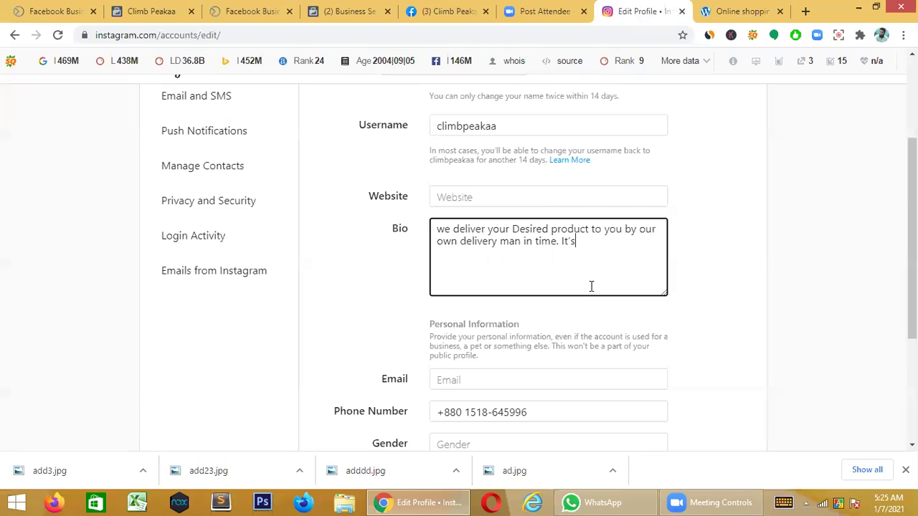
pyautogui.press('BackSpace')
pyautogui.press('BackSpace')
pyautogui.press('BackSpace')
pyautogui.press('BackSpace')
# - Fill the Email field with the account's Gmail address and submit the profile
pyautogui.scroll(-3, 516, 349)
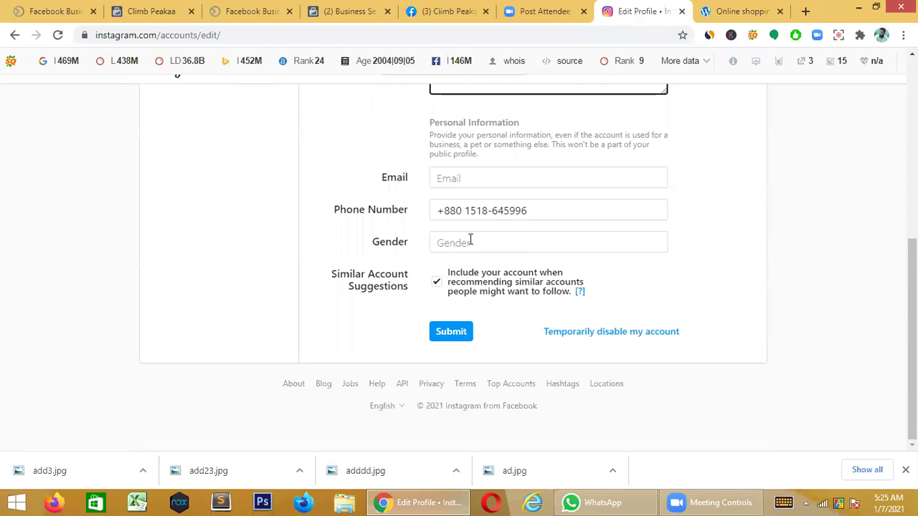
pyautogui.click(471, 176)
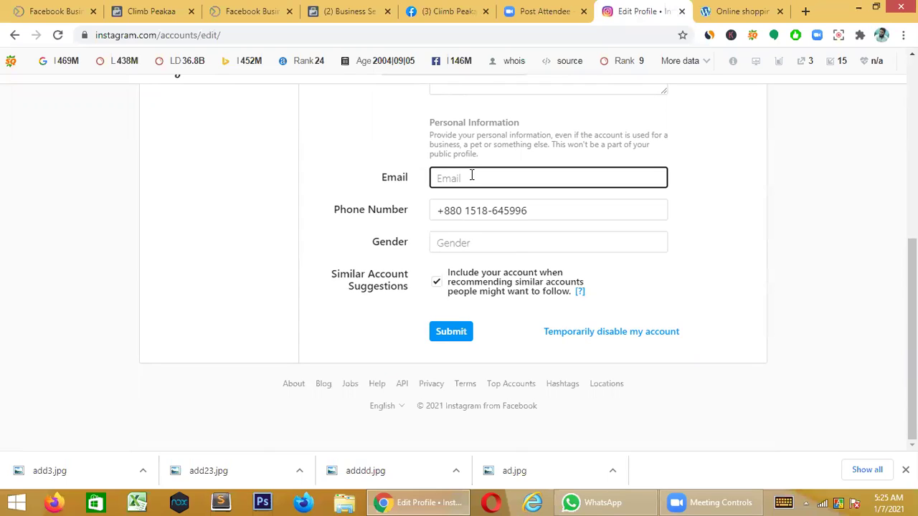
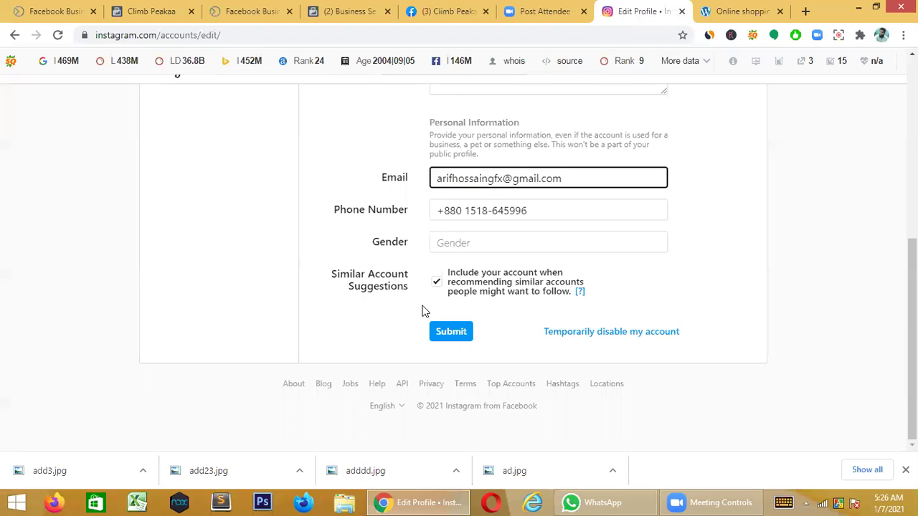
pyautogui.click(446, 337)
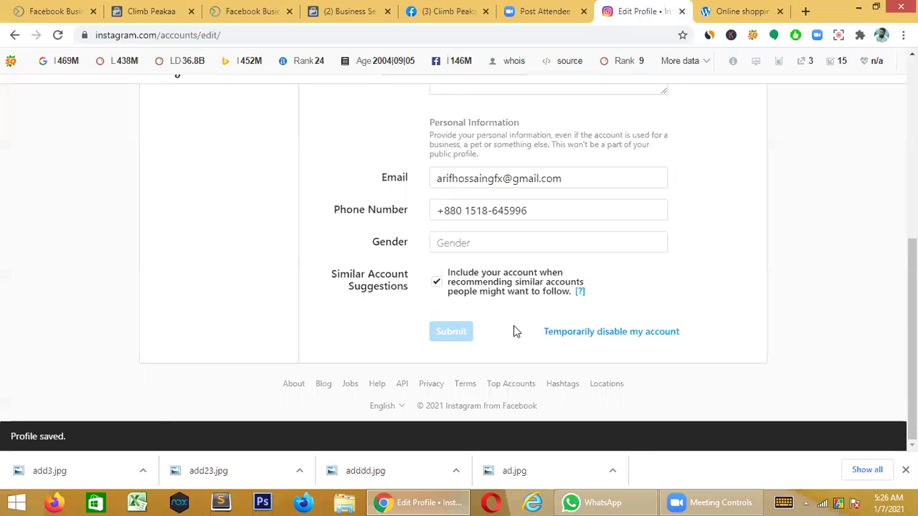
# - Put the cursor in the empty Website field on Edit Profile
pyautogui.scroll(5, 516, 319)
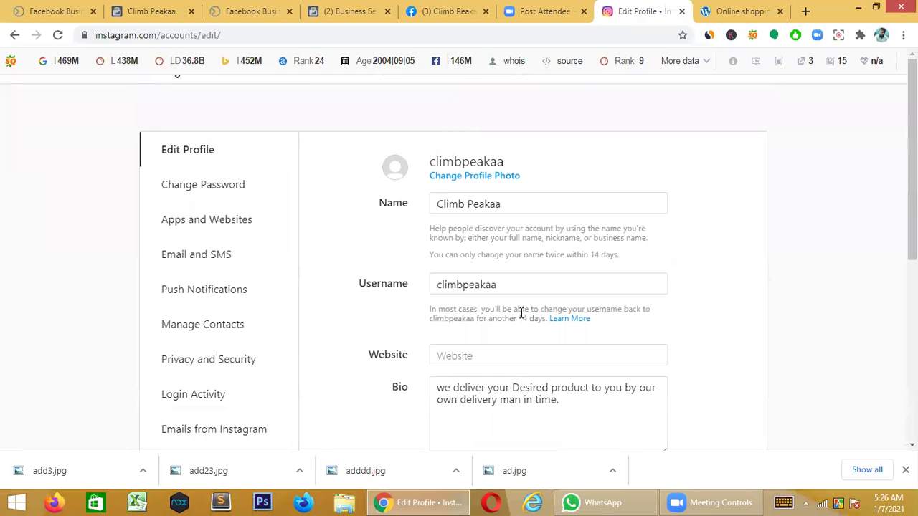
pyautogui.scroll(-1, 523, 310)
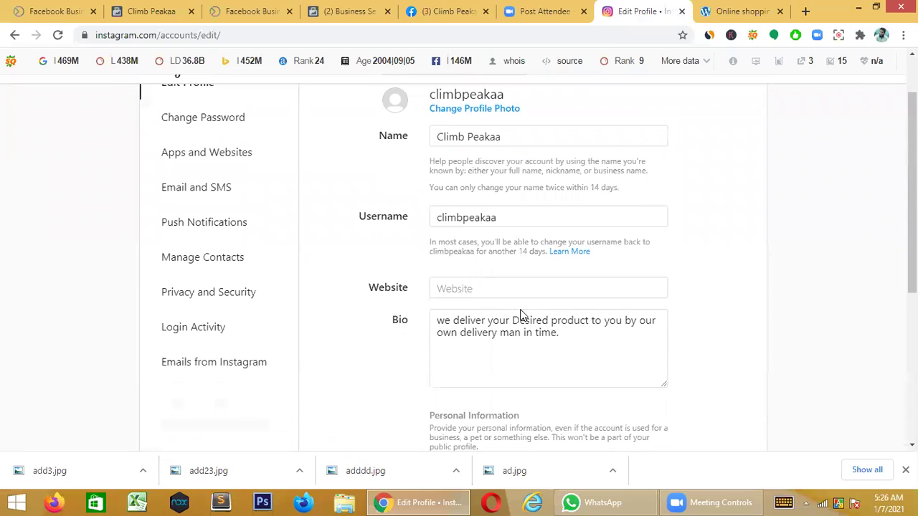
pyautogui.click(487, 291)
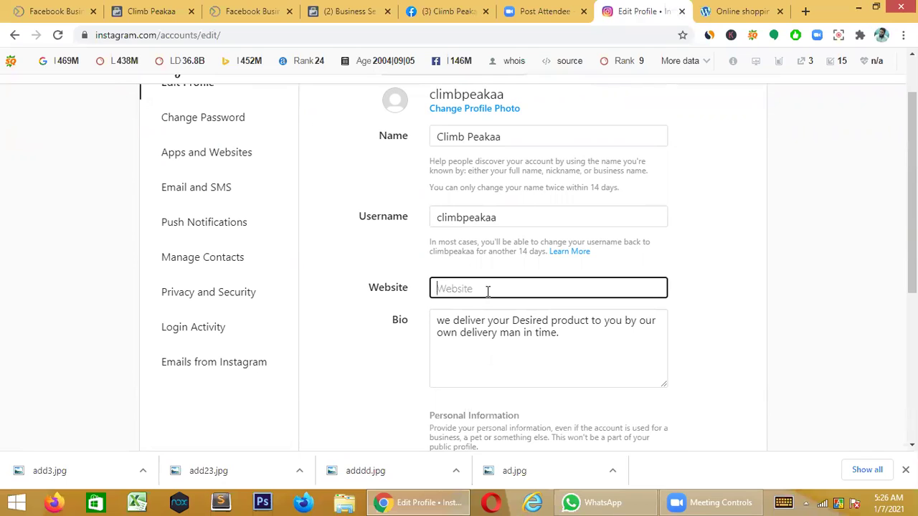
# - Copy the climbpeakaa.com address from the WordPress store tab and return to Instagram
pyautogui.click(738, 11)
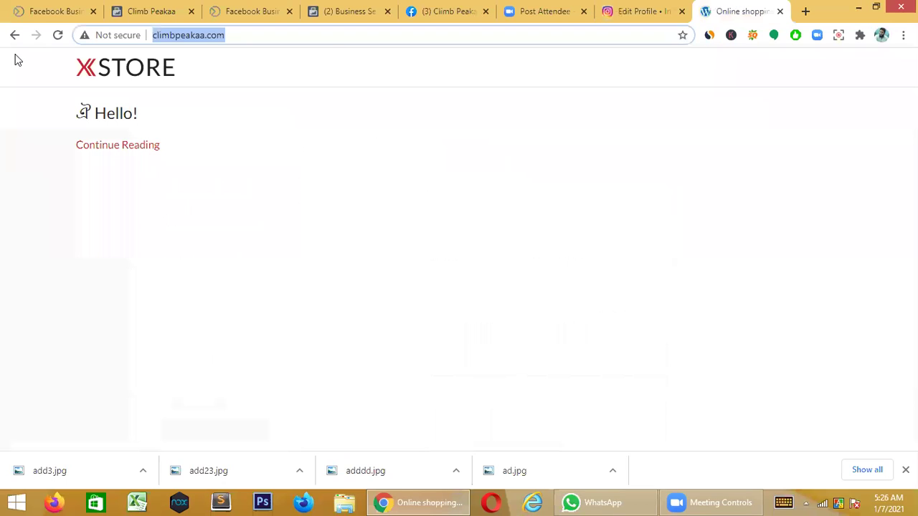
pyautogui.rightClick(185, 35)
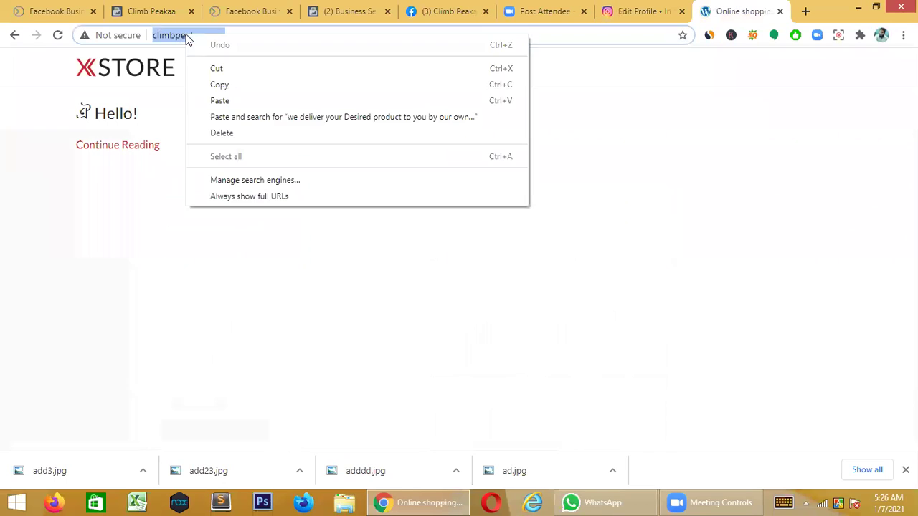
pyautogui.click(234, 81)
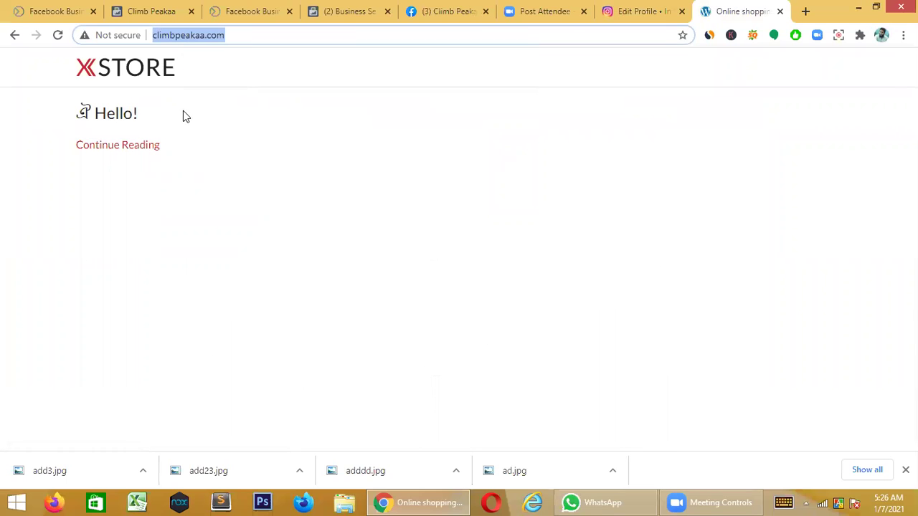
pyautogui.click(640, 7)
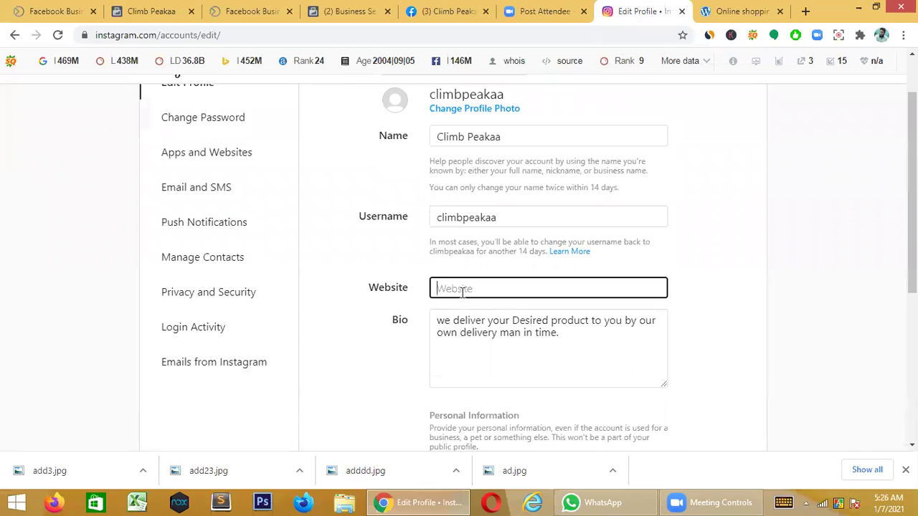
pyautogui.hotkey('ctrl', 'v')
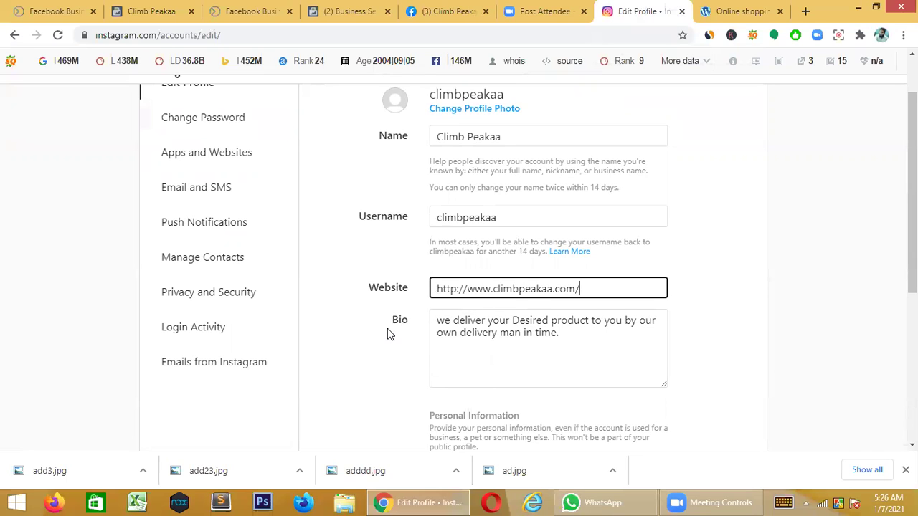
pyautogui.scroll(-4, 406, 354)
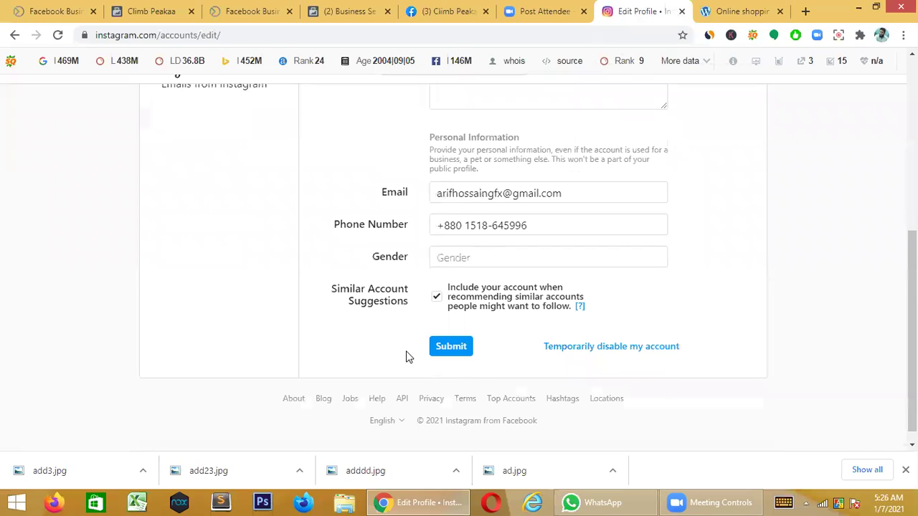
pyautogui.click(461, 334)
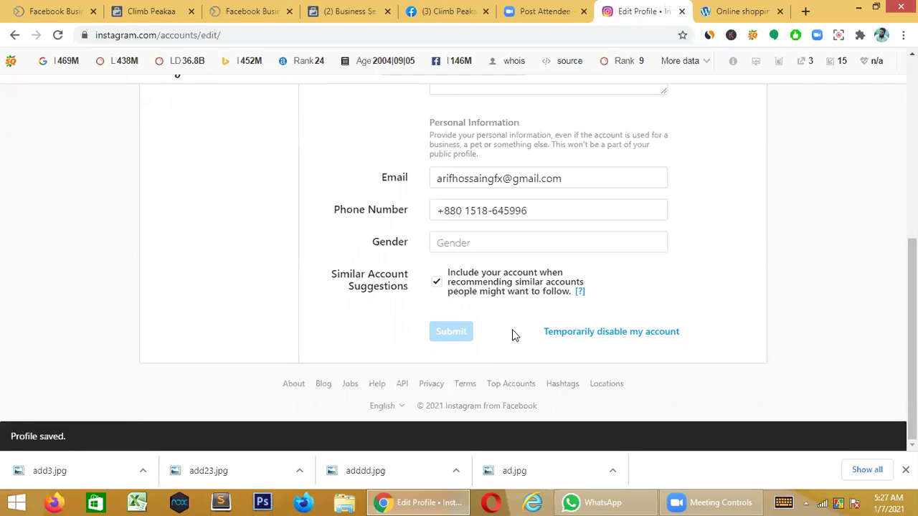
pyautogui.scroll(5, 514, 333)
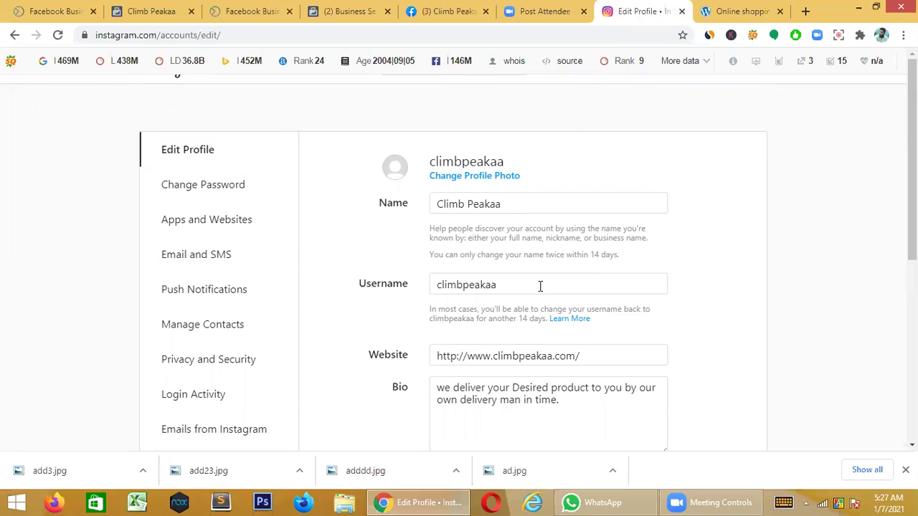
pyautogui.scroll(-5, 566, 274)
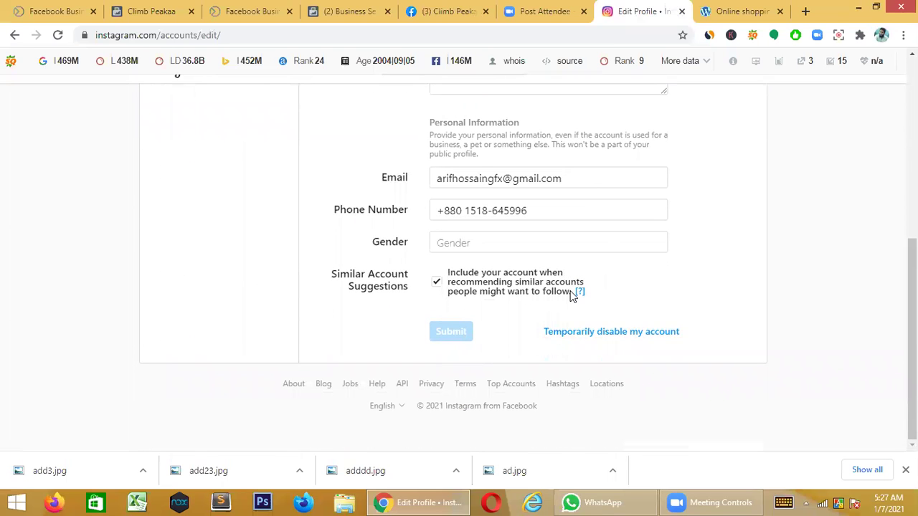
pyautogui.scroll(1, 570, 292)
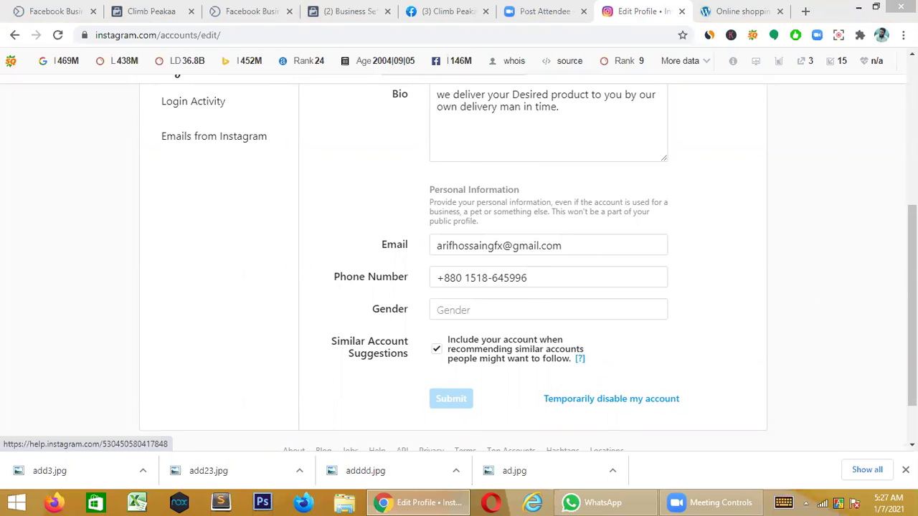
pyautogui.scroll(4, 519, 322)
pyautogui.scroll(-1, 519, 323)
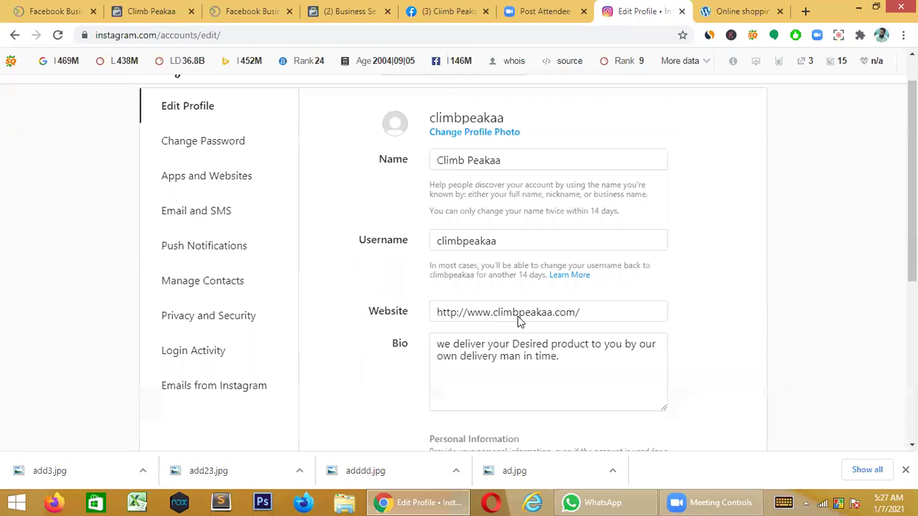
pyautogui.scroll(1, 518, 322)
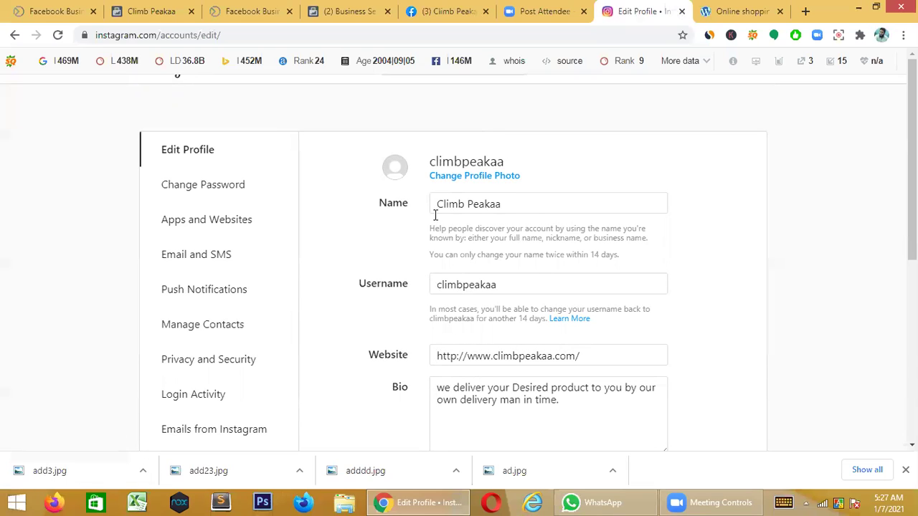
# - Upload Untitled-2 from Desktop > climb peakaa as the profile photo
pyautogui.click(396, 175)
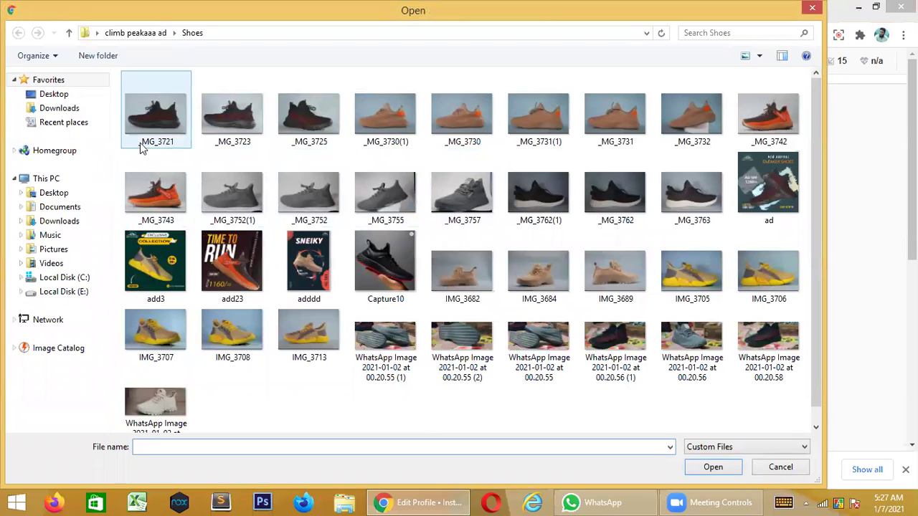
pyautogui.click(68, 34)
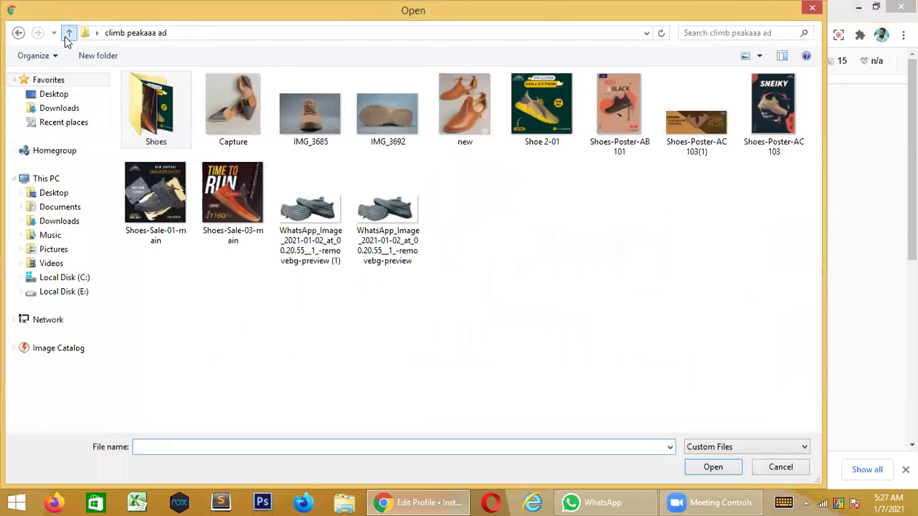
pyautogui.click(158, 114)
pyautogui.doubleClick(158, 114)
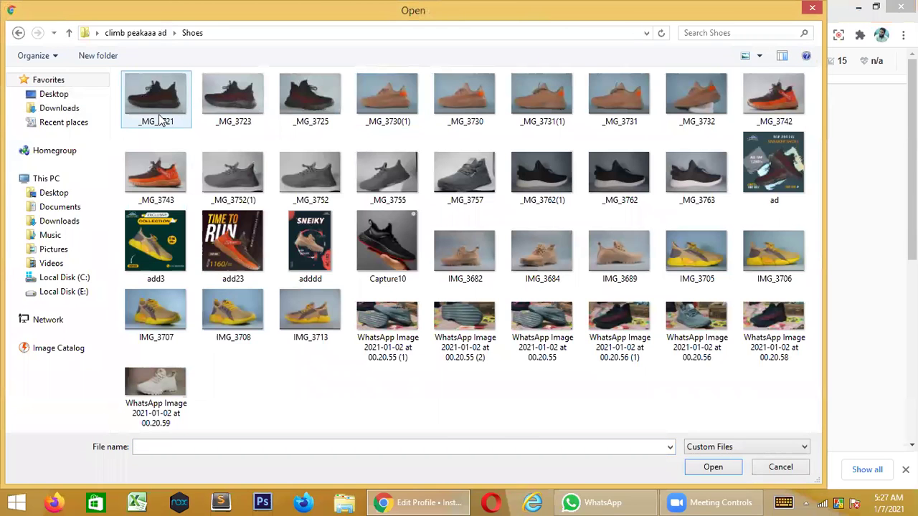
pyautogui.click(44, 94)
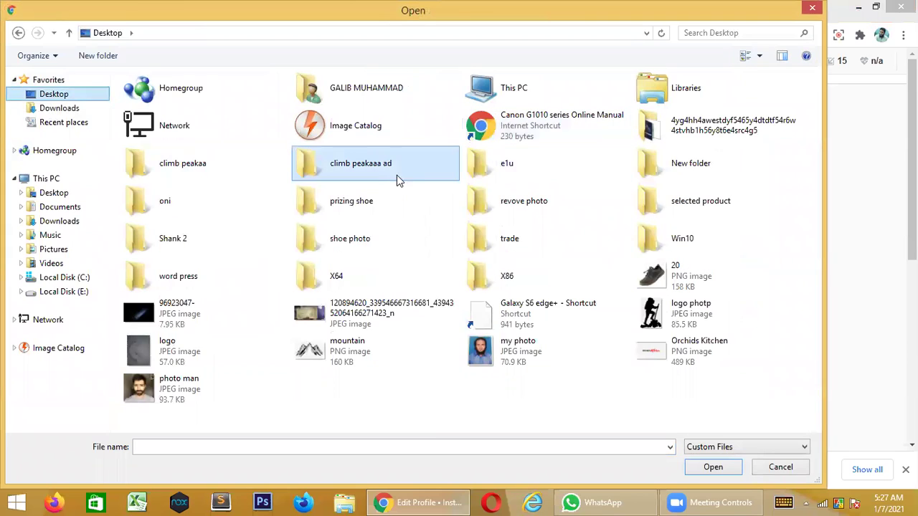
pyautogui.doubleClick(262, 175)
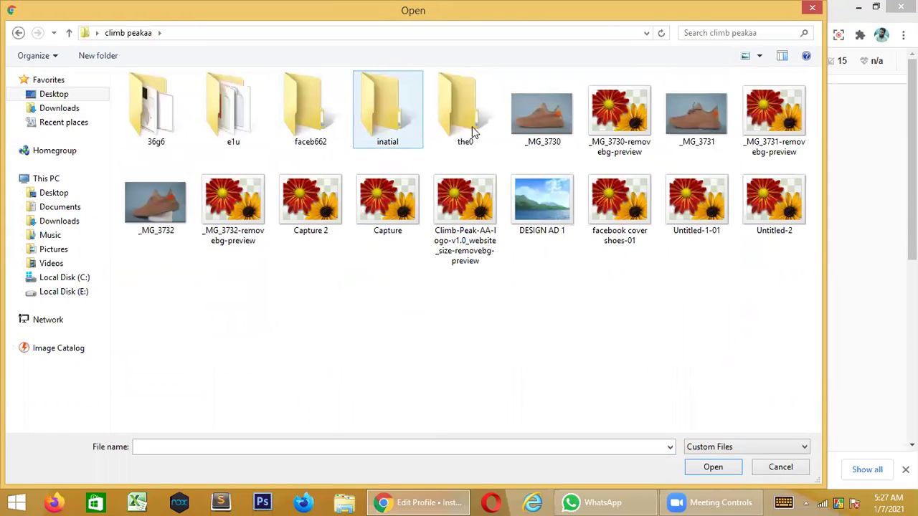
pyautogui.click(762, 191)
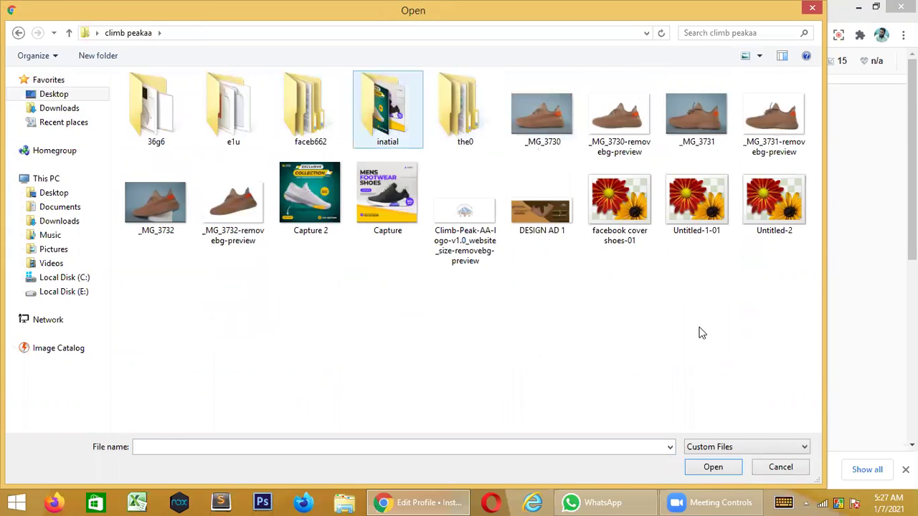
pyautogui.click(713, 467)
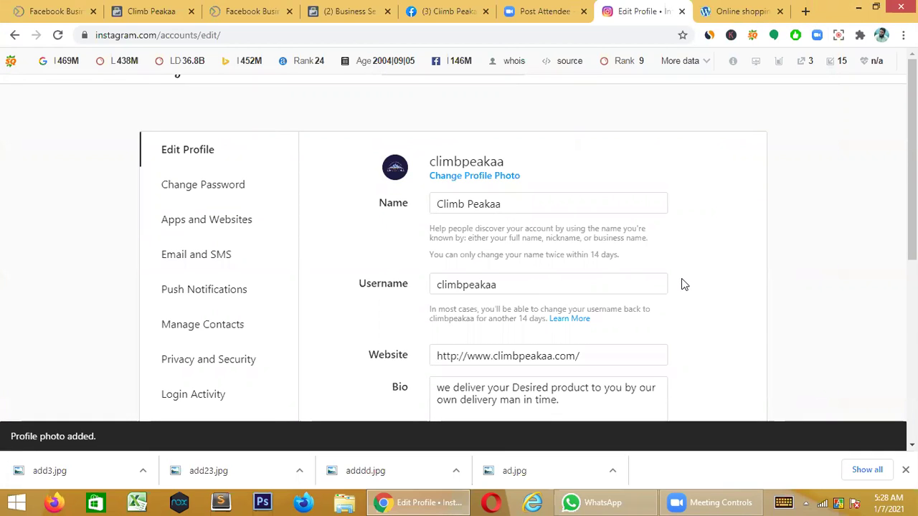
pyautogui.scroll(-5, 681, 285)
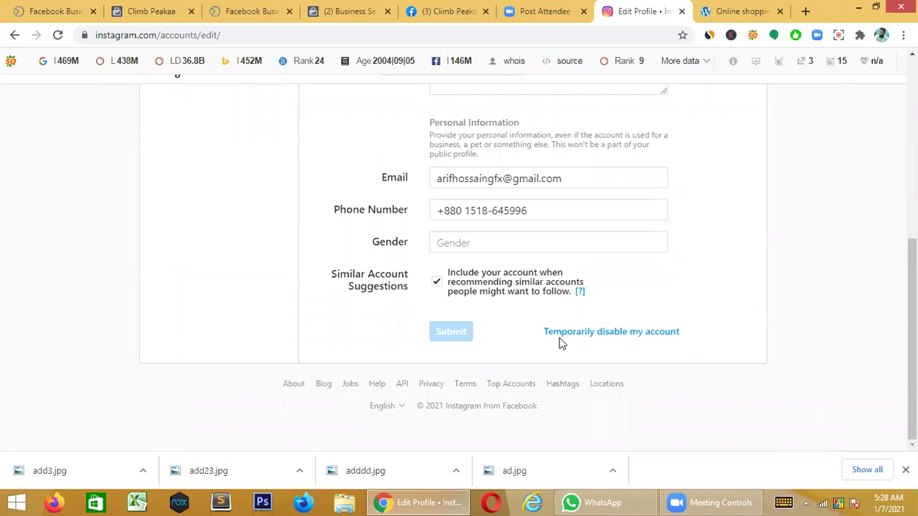
pyautogui.scroll(5, 560, 340)
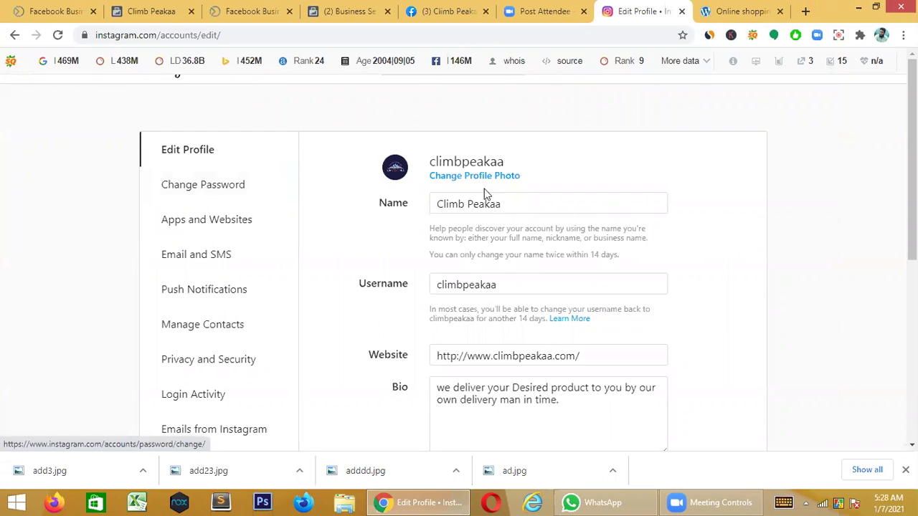
pyautogui.scroll(-1, 754, 149)
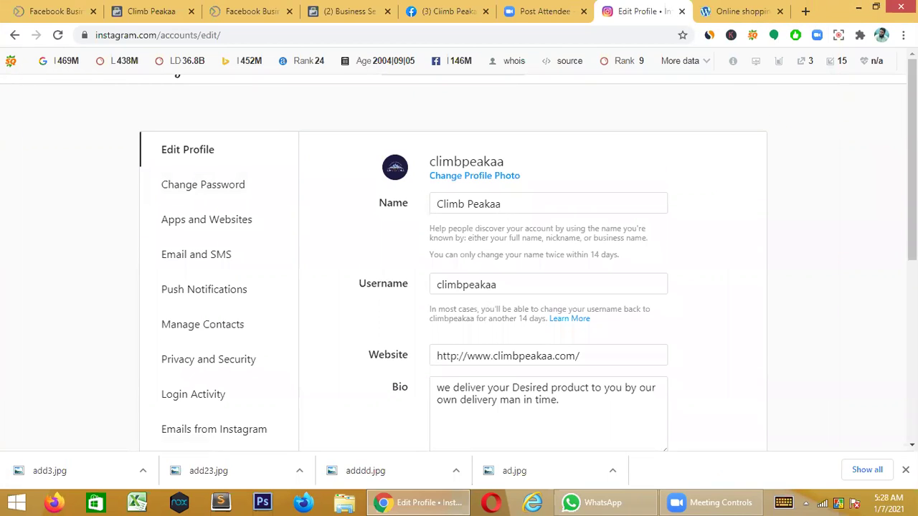
pyautogui.scroll(-1, 528, 267)
pyautogui.scroll(1, 529, 267)
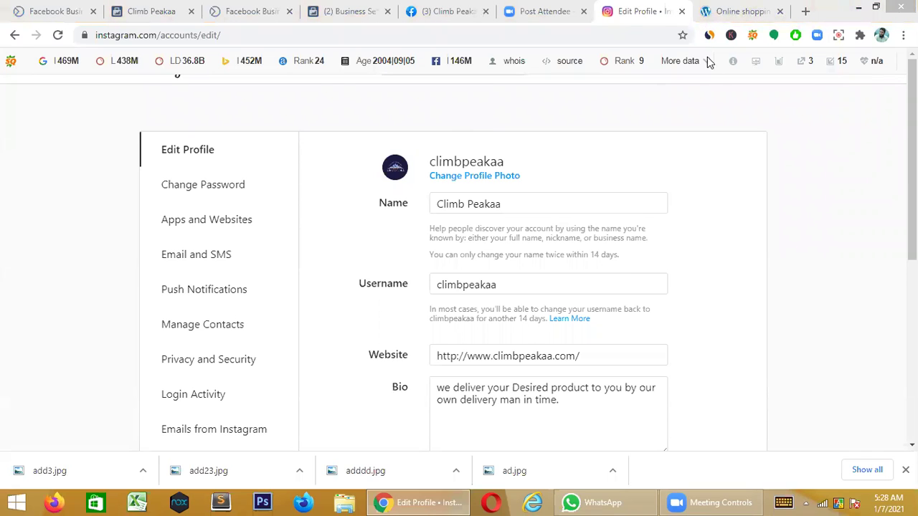
pyautogui.click(515, 46)
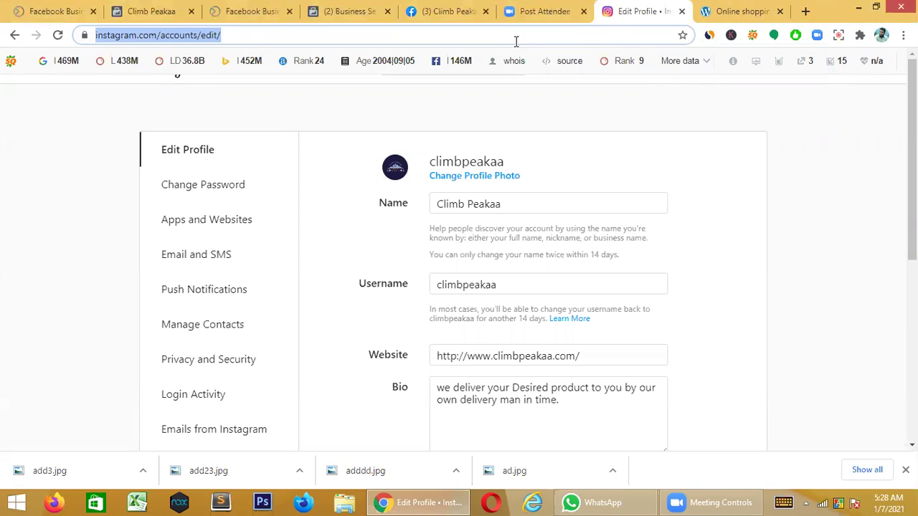
# - Go to the instagram.com home, turn on notifications, and open the climbpeakaa profile page
pyautogui.click(515, 41)
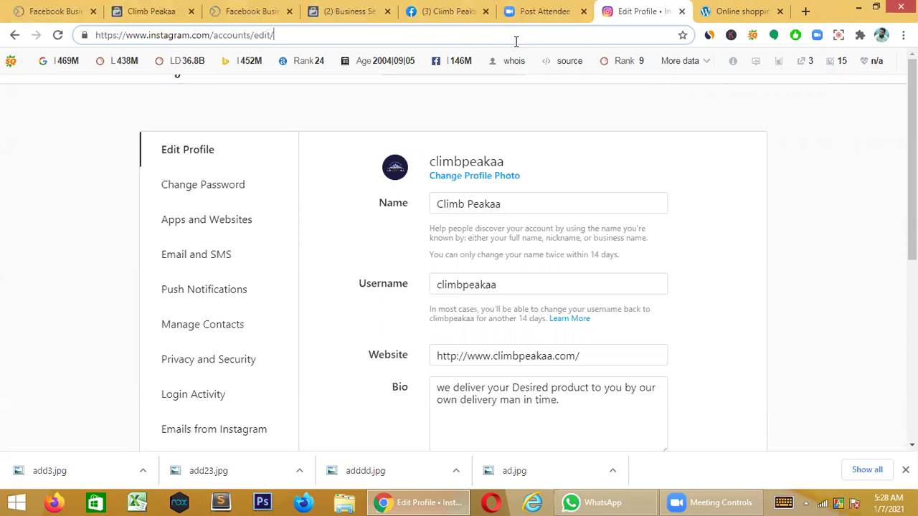
pyautogui.press('BackSpace')
pyautogui.press('BackSpace')
pyautogui.press('BackSpace')
pyautogui.press('BackSpace')
pyautogui.press('BackSpace')
pyautogui.press('BackSpace')
pyautogui.press('BackSpace')
pyautogui.press('BackSpace')
pyautogui.press('BackSpace')
pyautogui.press('BackSpace')
pyautogui.press('BackSpace')
pyautogui.press('BackSpace')
pyautogui.press('BackSpace')
pyautogui.press('BackSpace')
pyautogui.press('BackSpace')
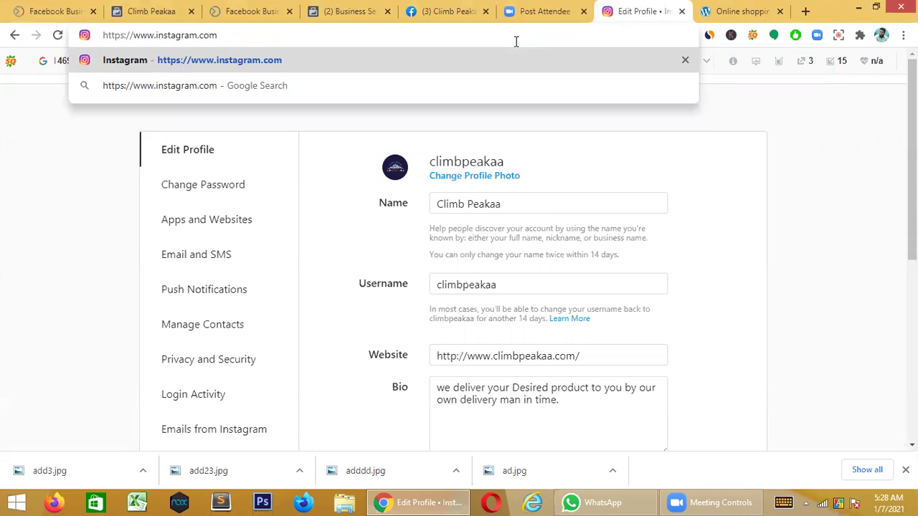
pyautogui.press('Return')
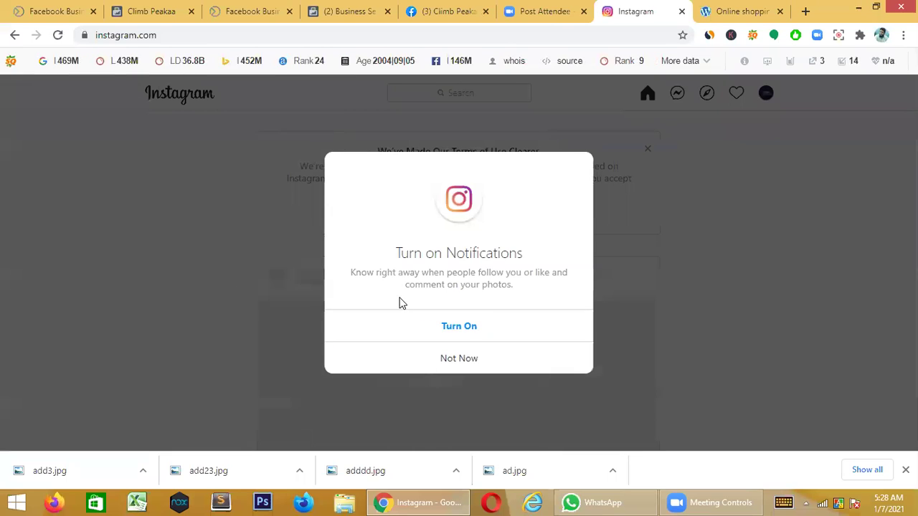
pyautogui.click(458, 327)
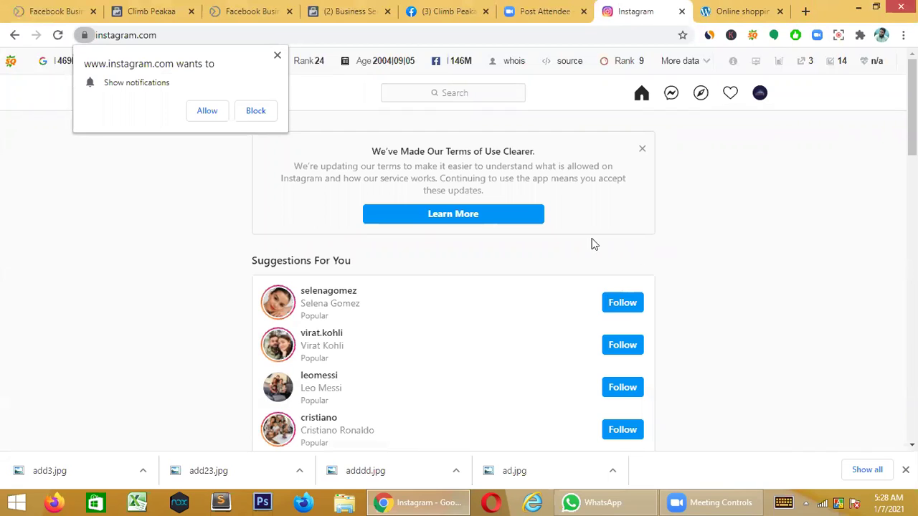
pyautogui.click(760, 94)
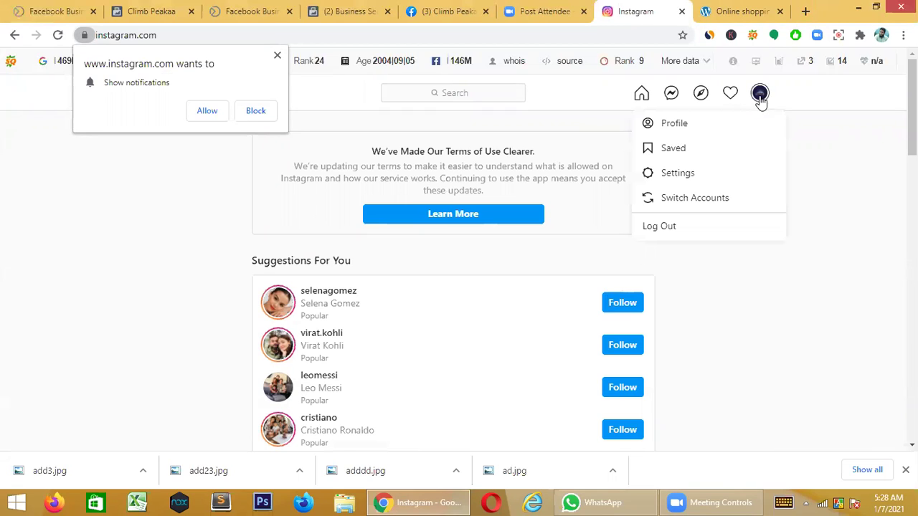
pyautogui.click(675, 124)
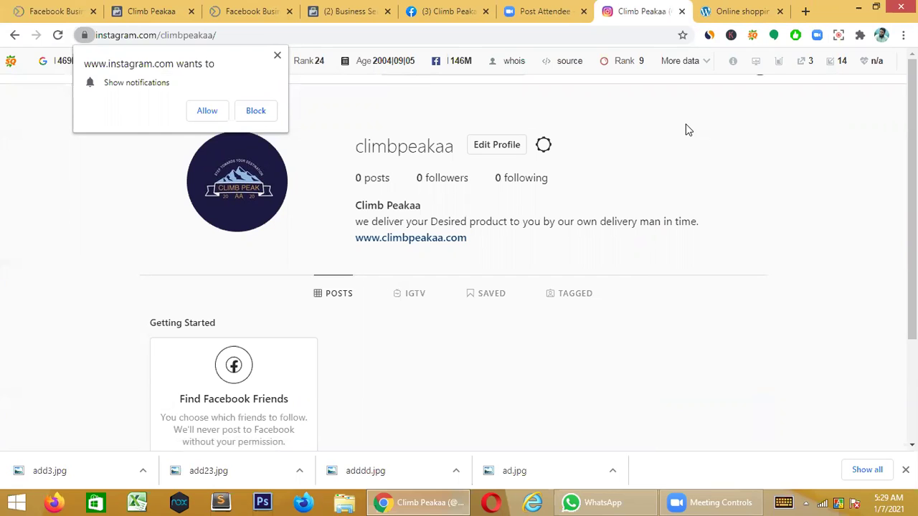
# - Dismiss Chrome's notification permission prompt on the climbpeakaa profile page
pyautogui.scroll(-2, 593, 201)
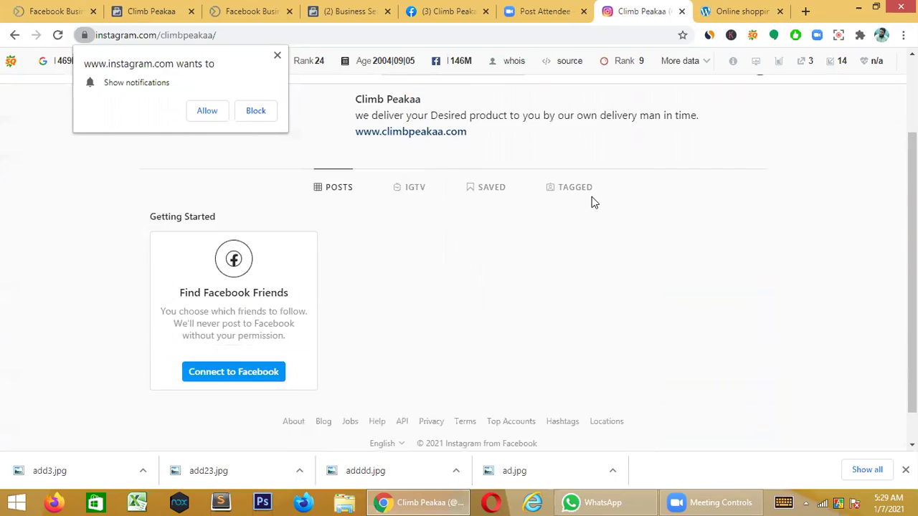
pyautogui.scroll(2, 592, 201)
pyautogui.scroll(-2, 581, 196)
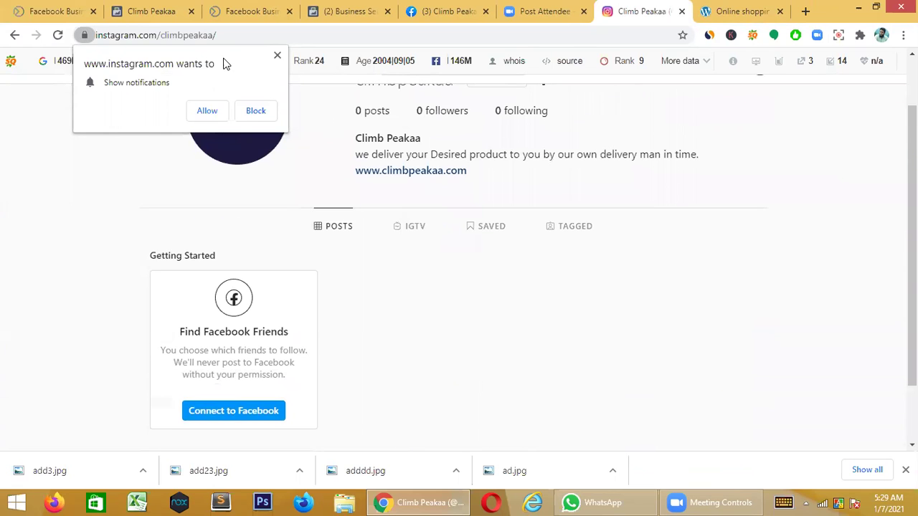
pyautogui.click(278, 57)
pyautogui.scroll(1, 430, 237)
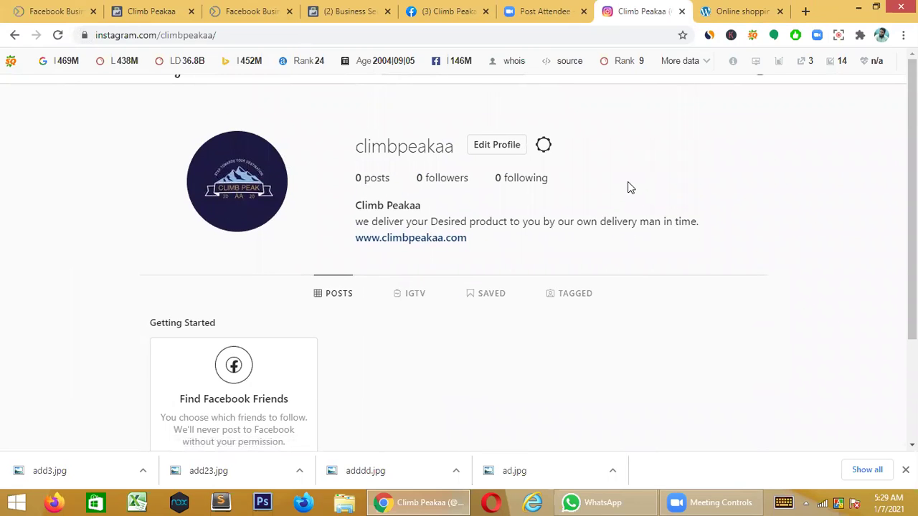
pyautogui.scroll(-2, 628, 186)
pyautogui.scroll(2, 629, 186)
pyautogui.scroll(-2, 351, 300)
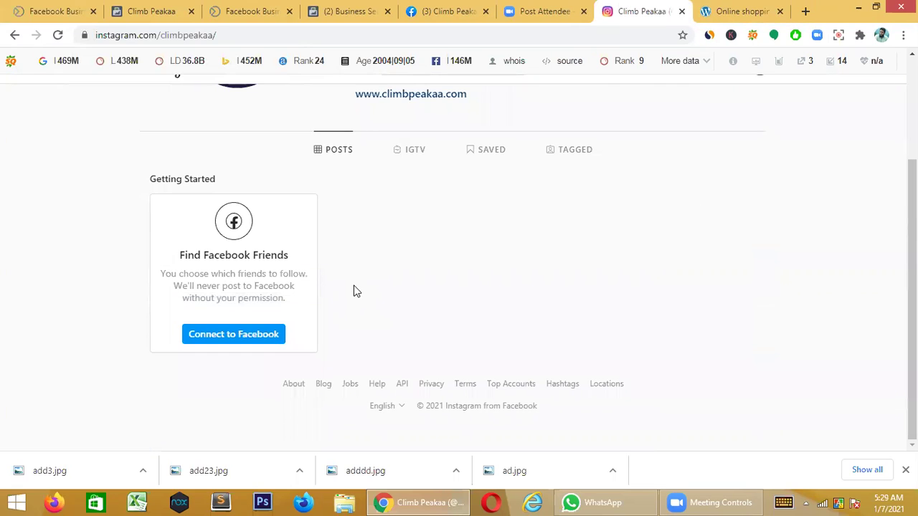
pyautogui.scroll(2, 356, 286)
# - Look over Edit Profile, then go back to the profile and home feed
pyautogui.click(487, 147)
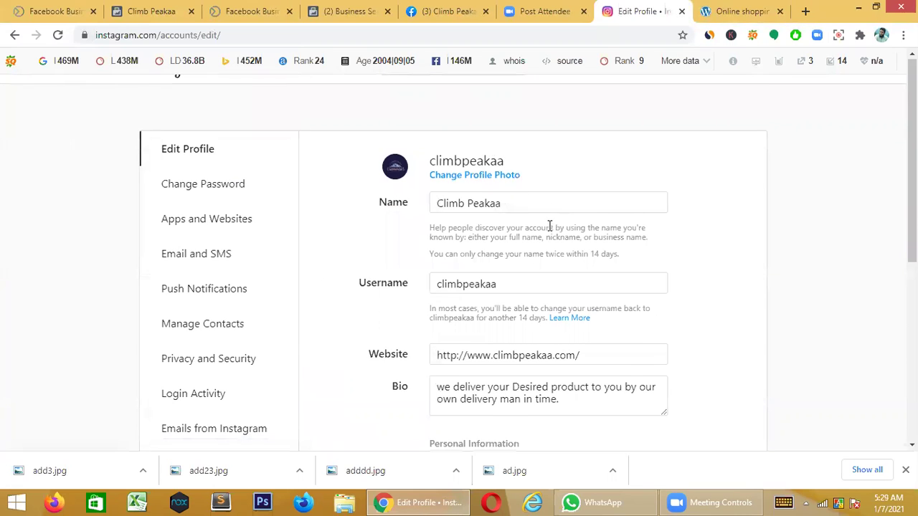
pyautogui.scroll(-5, 551, 226)
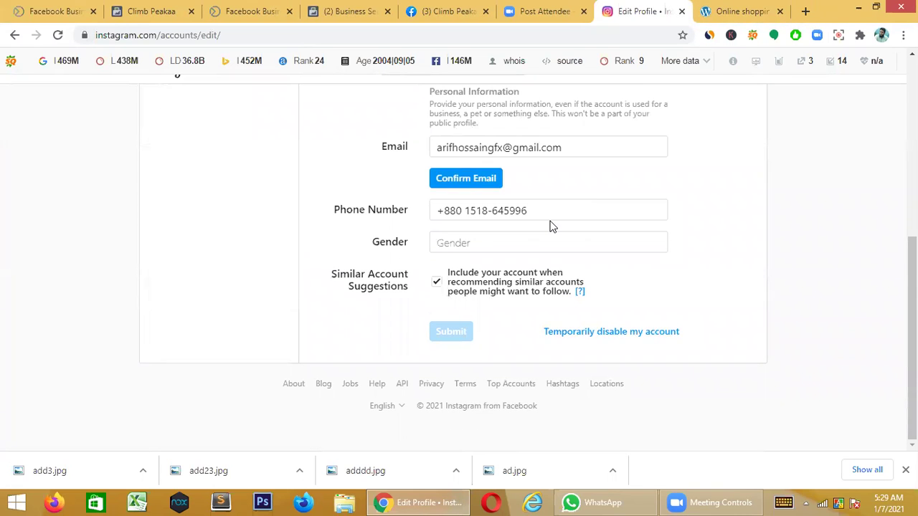
pyautogui.scroll(5, 551, 227)
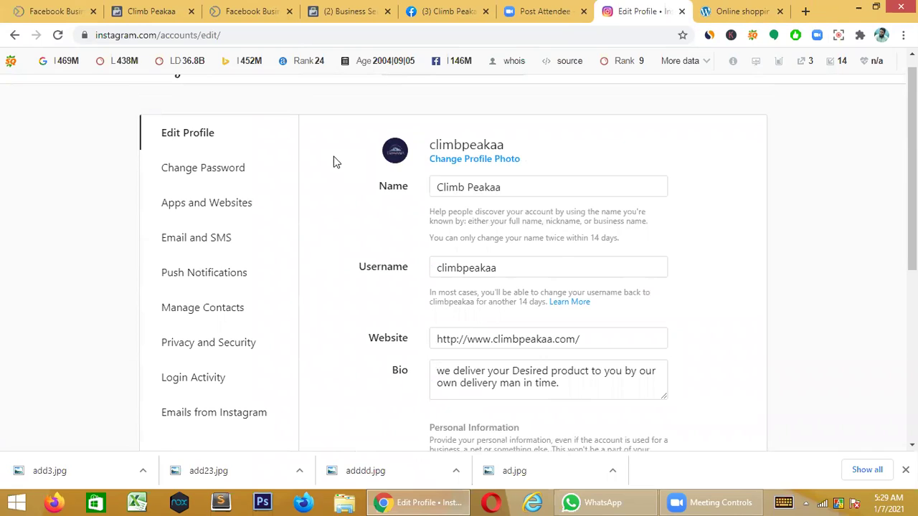
pyautogui.click(9, 36)
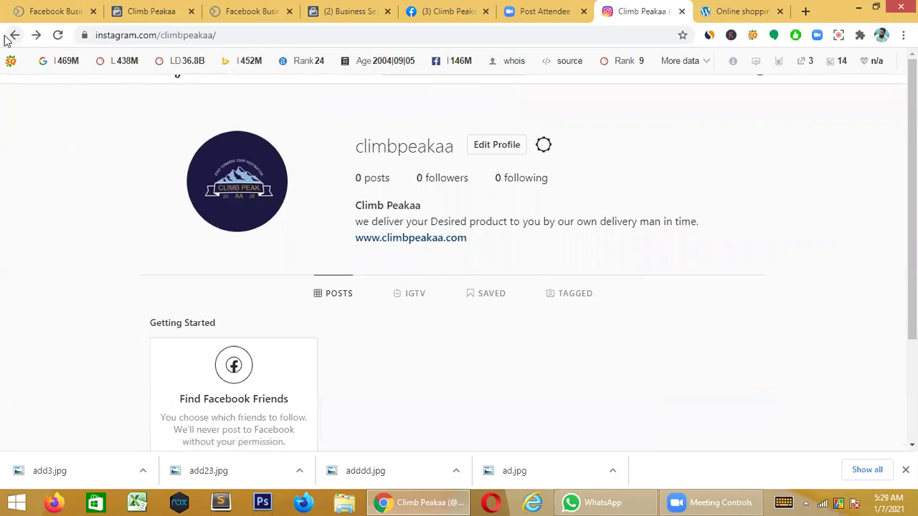
pyautogui.click(8, 36)
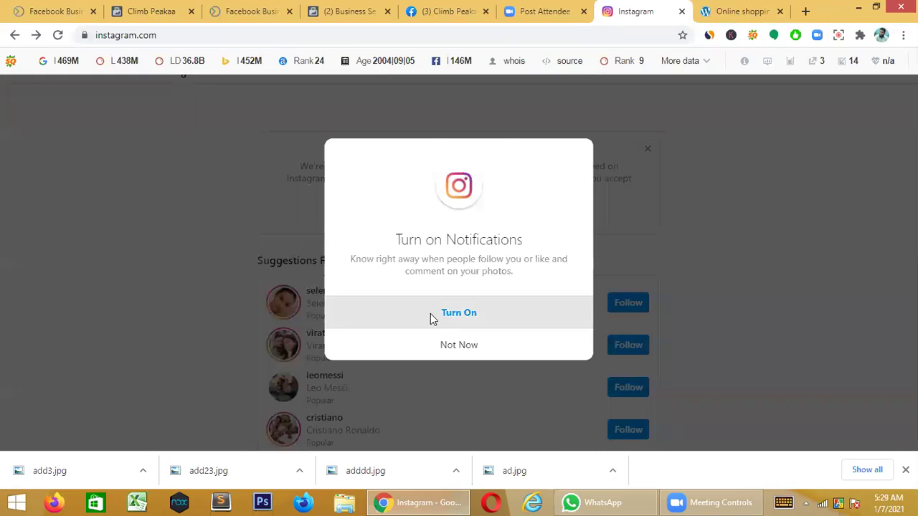
# - Turn on Instagram notifications, close Chrome's prompt and the Terms of Use notice, and reload
pyautogui.click(450, 310)
pyautogui.click(277, 56)
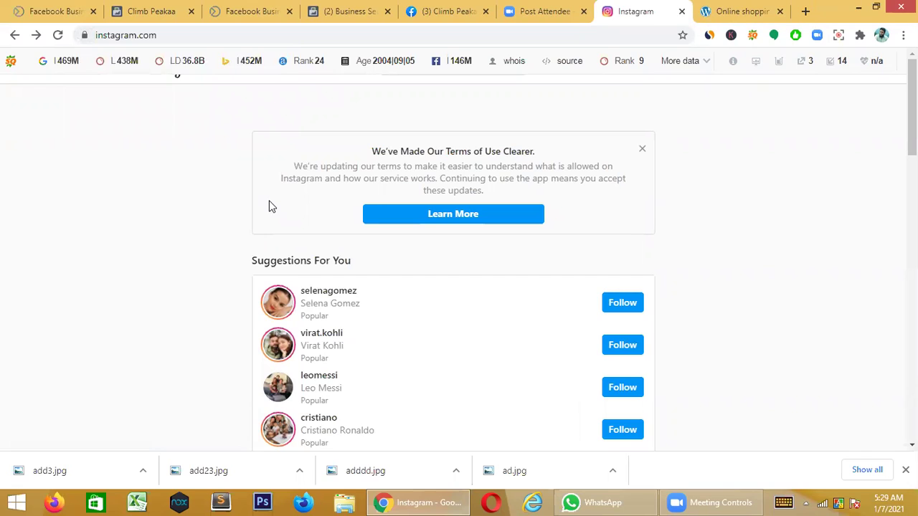
pyautogui.click(84, 34)
pyautogui.click(27, 164)
pyautogui.scroll(-5, 572, 150)
pyautogui.scroll(5, 572, 150)
pyautogui.click(644, 151)
pyautogui.scroll(-4, 664, 144)
pyautogui.scroll(4, 143, 143)
pyautogui.click(186, 36)
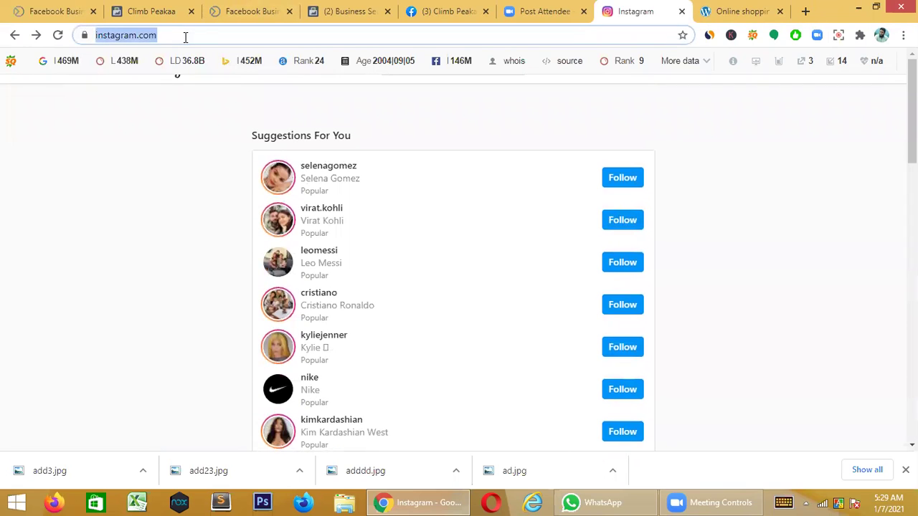
pyautogui.press('Return')
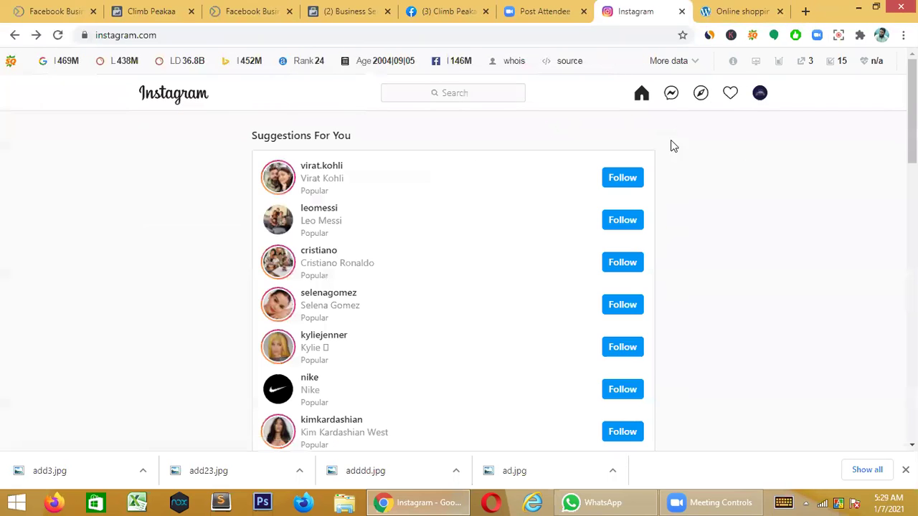
# - Check the switch-accounts list, then open Settings from the avatar menu
pyautogui.click(760, 97)
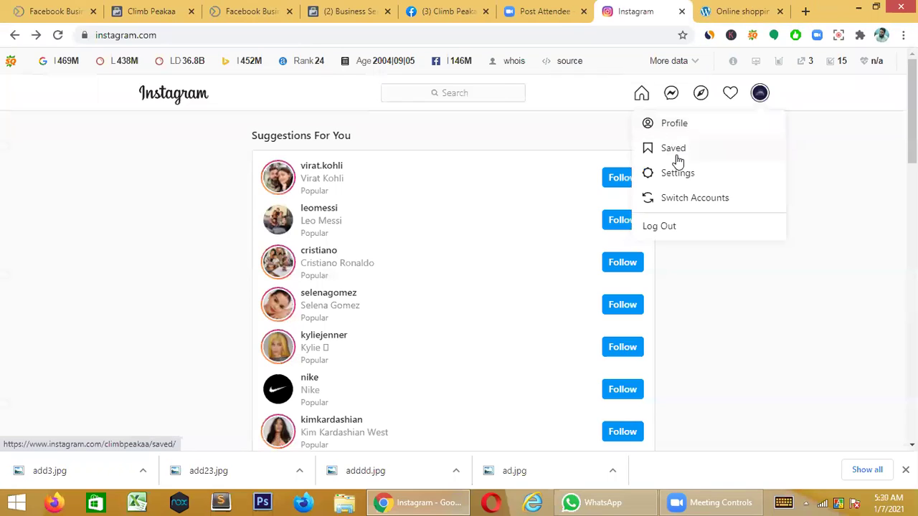
pyautogui.click(674, 195)
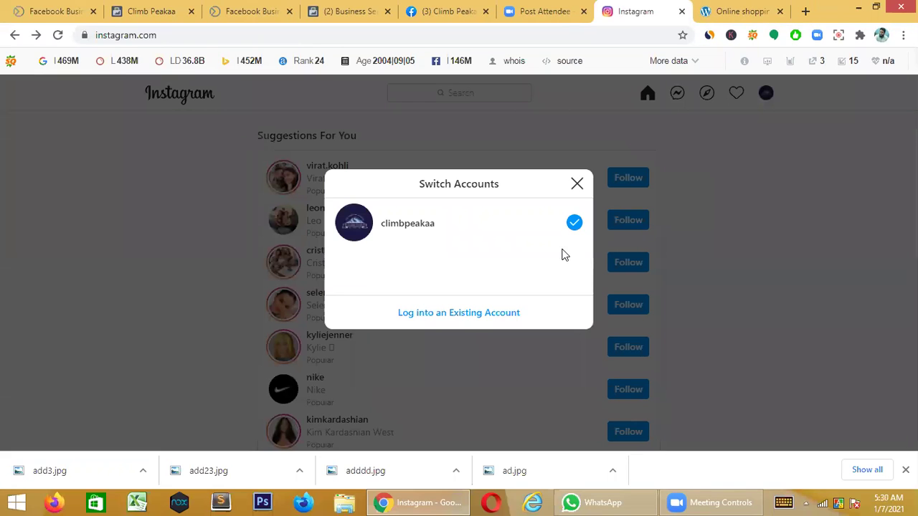
pyautogui.click(577, 185)
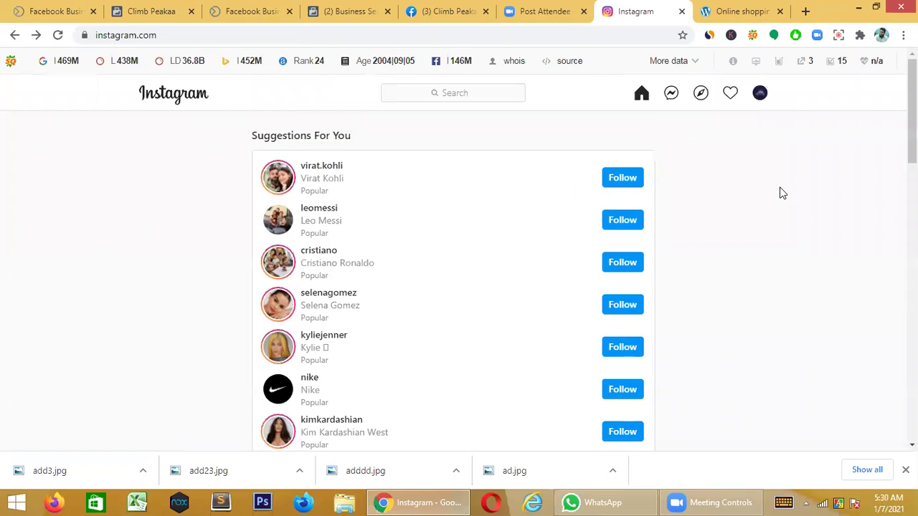
pyautogui.click(760, 94)
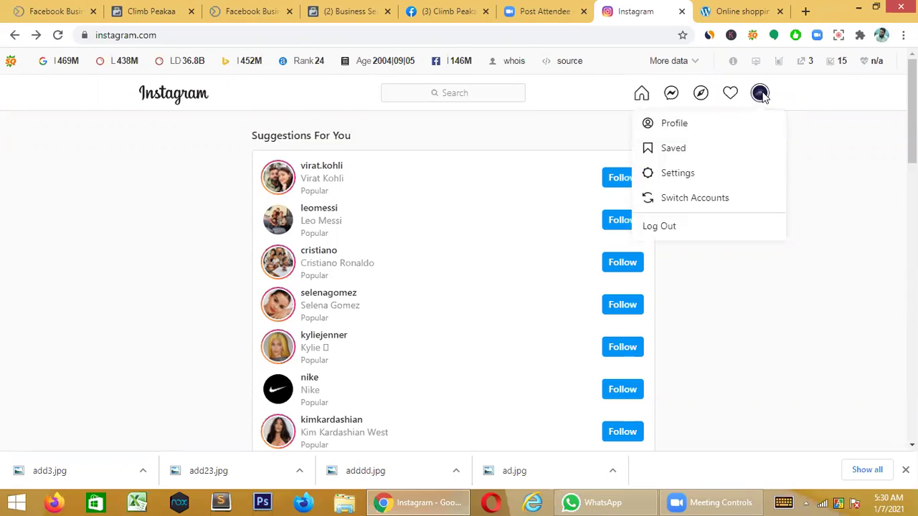
pyautogui.click(707, 176)
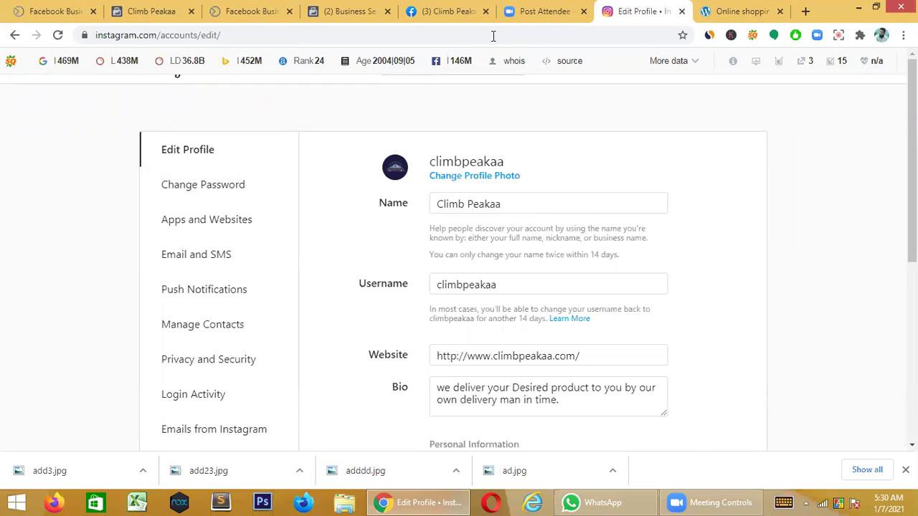
# - Open Climb Peakaa's Instagram accounts in Business Settings and start adding an account
pyautogui.click(348, 12)
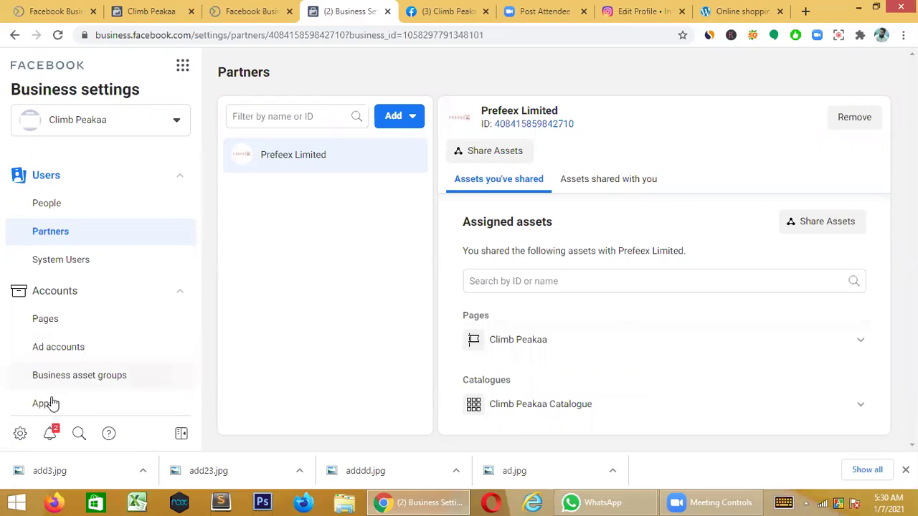
pyautogui.scroll(-4, 50, 408)
pyautogui.scroll(3, 50, 407)
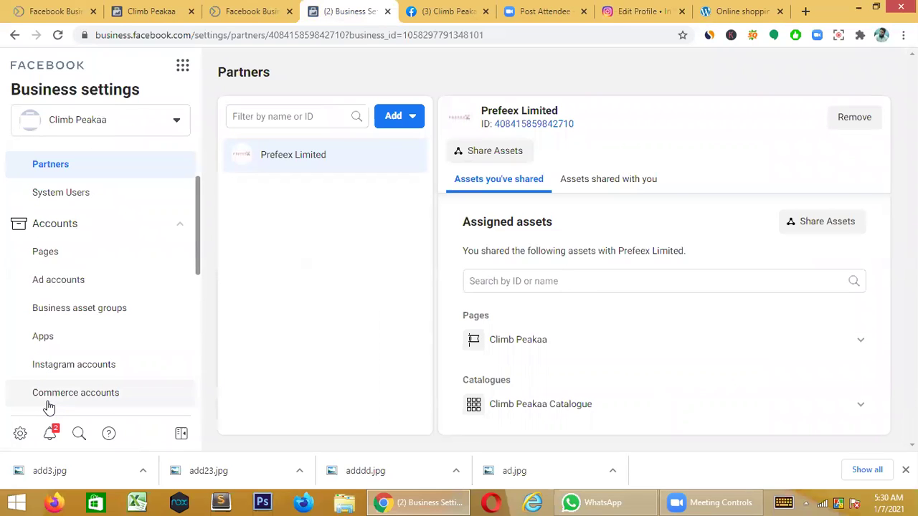
pyautogui.click(67, 366)
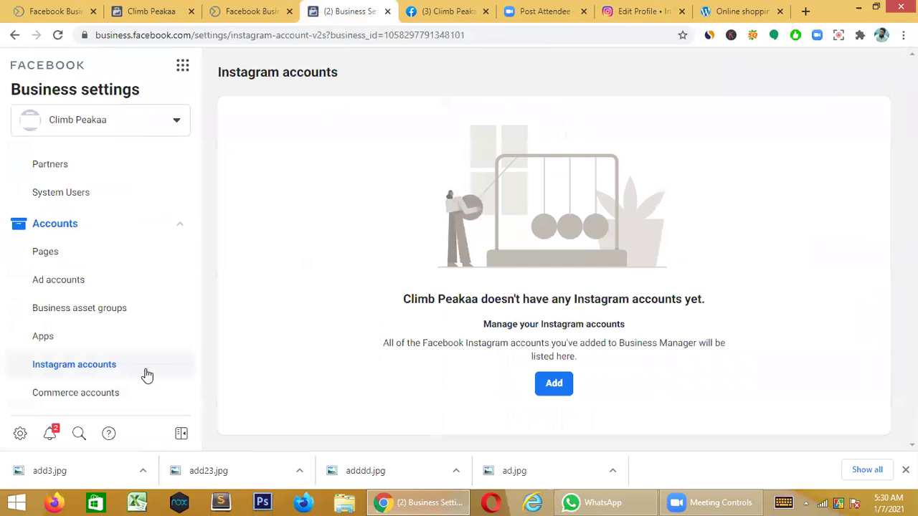
pyautogui.click(551, 385)
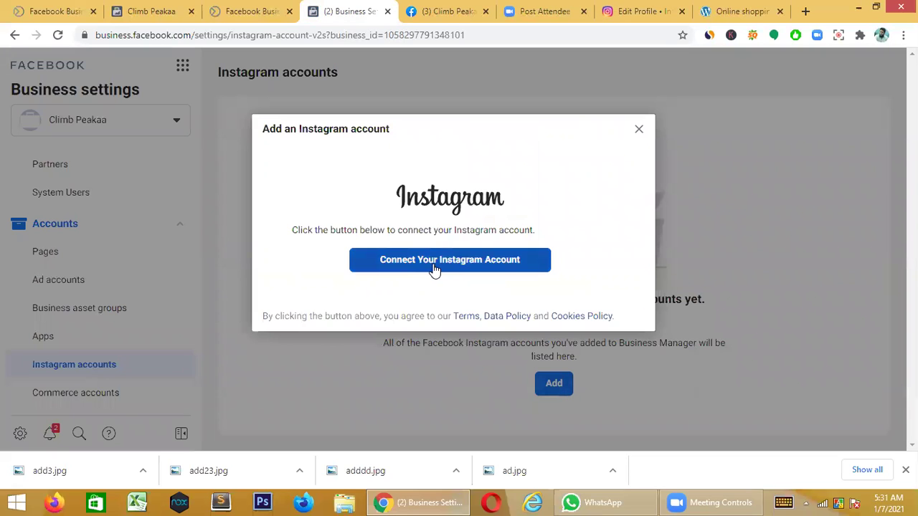
# - Link the climbpeakaa Instagram account by signing in with its credentials and saving the login info
pyautogui.click(434, 266)
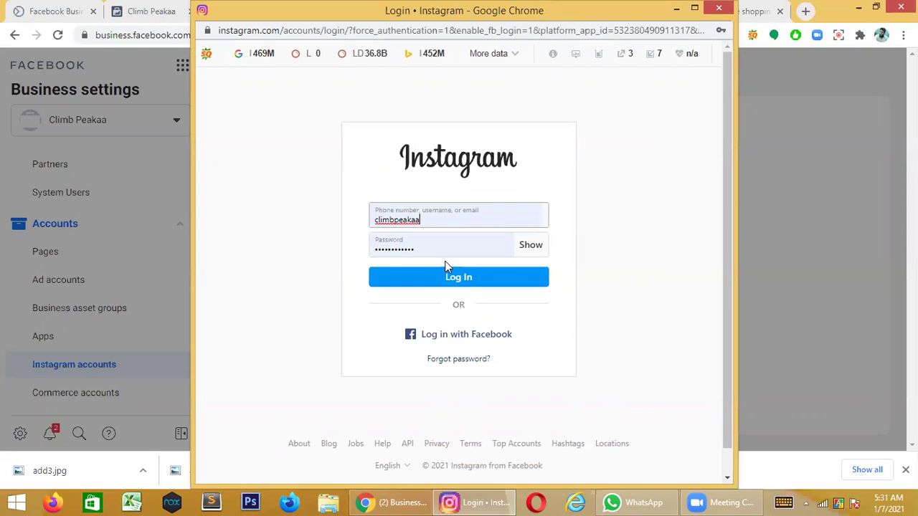
pyautogui.click(471, 279)
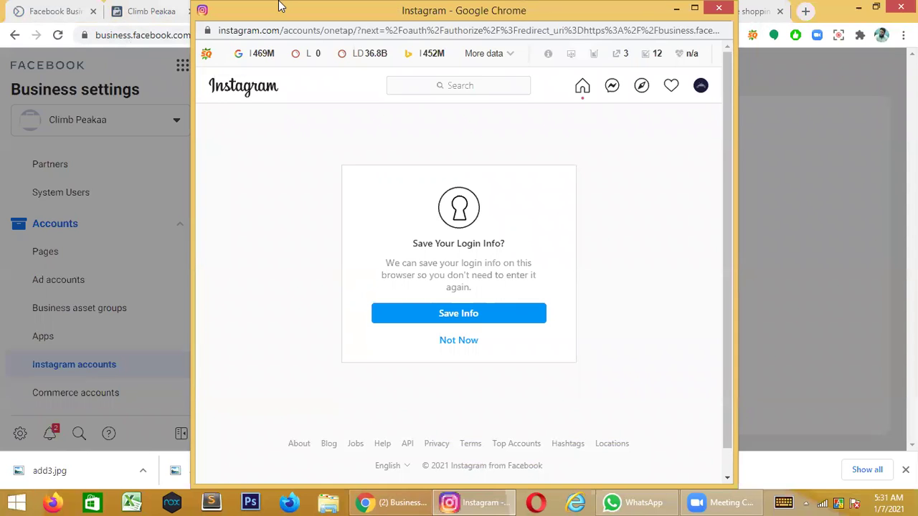
pyautogui.click(466, 315)
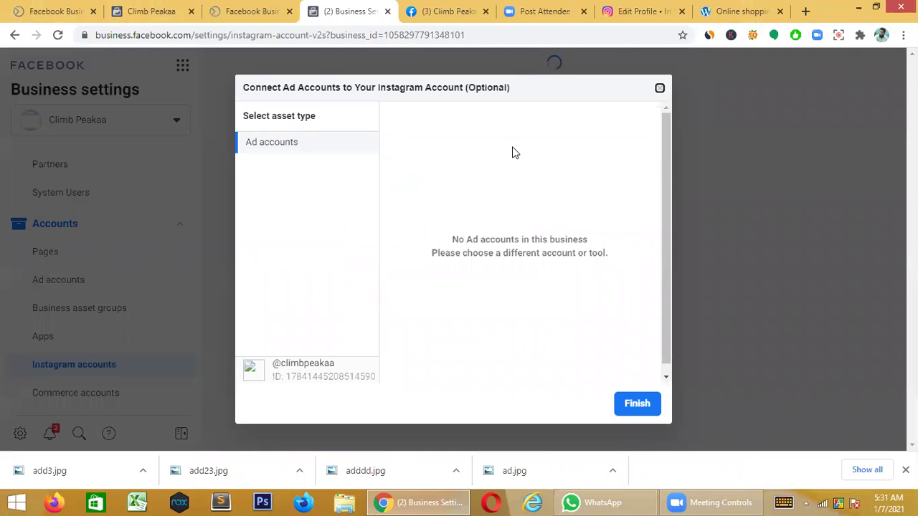
# - Finish adding climbpeakaa with no ad accounts linked, confirm, and go to Facebook Business Suite
pyautogui.click(627, 403)
pyautogui.click(625, 322)
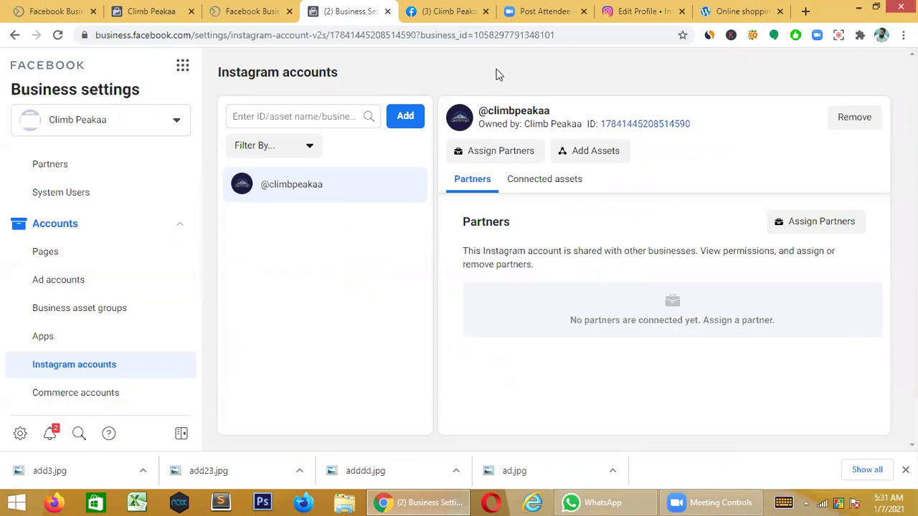
pyautogui.click(266, 8)
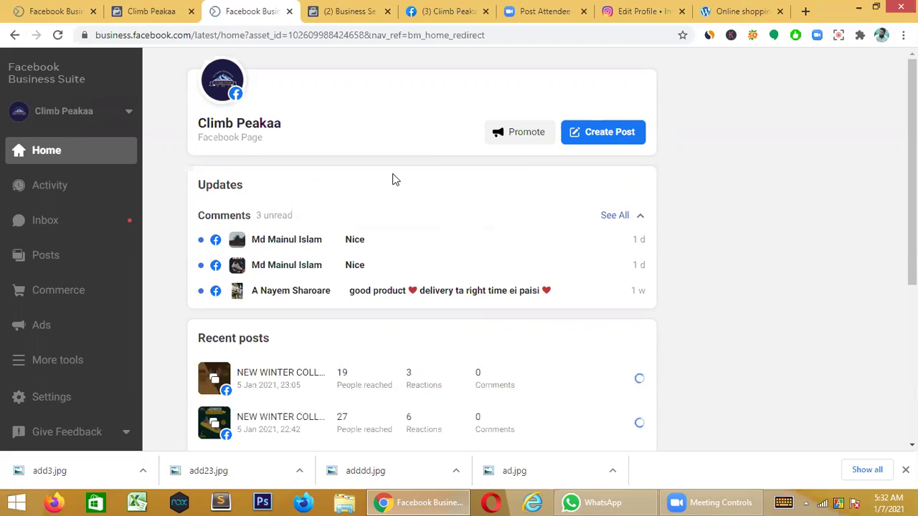
# - Go to the Commerce section from the Climb Peakaa Business Suite home
pyautogui.click(71, 309)
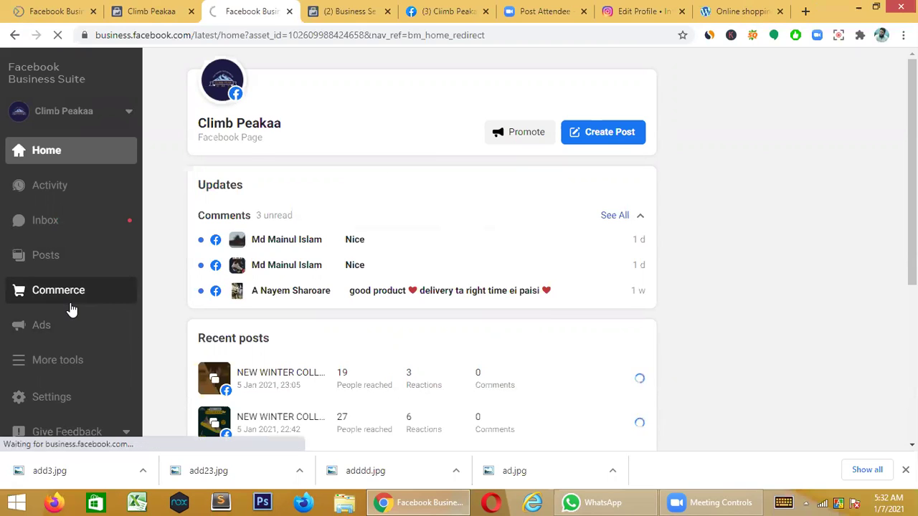